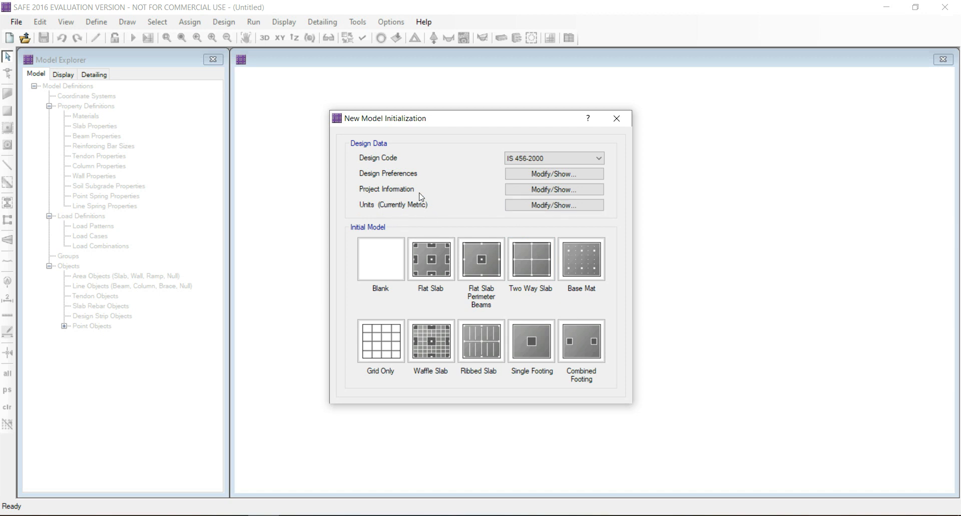
Step: In the design preferences, set the slab clear cover top and bottom to 50 mm
left_click(562, 175)
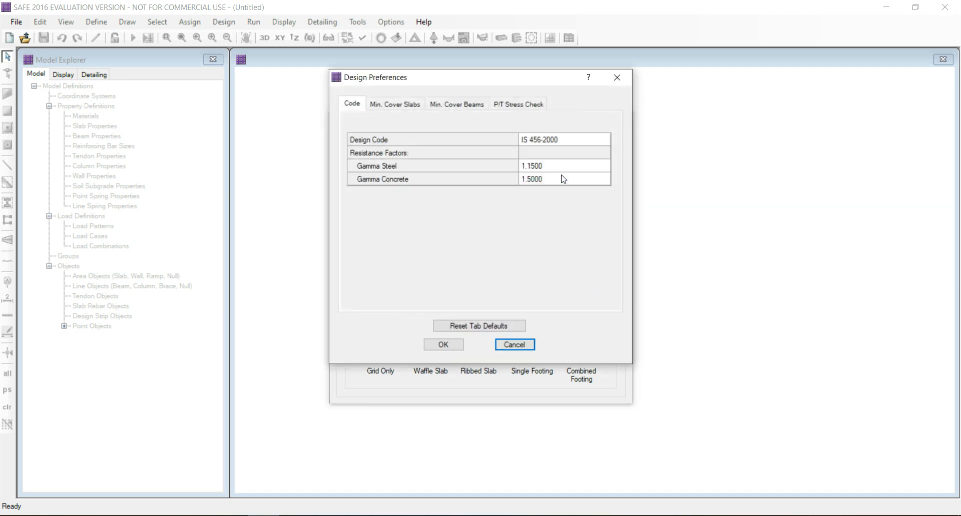
left_click(393, 105)
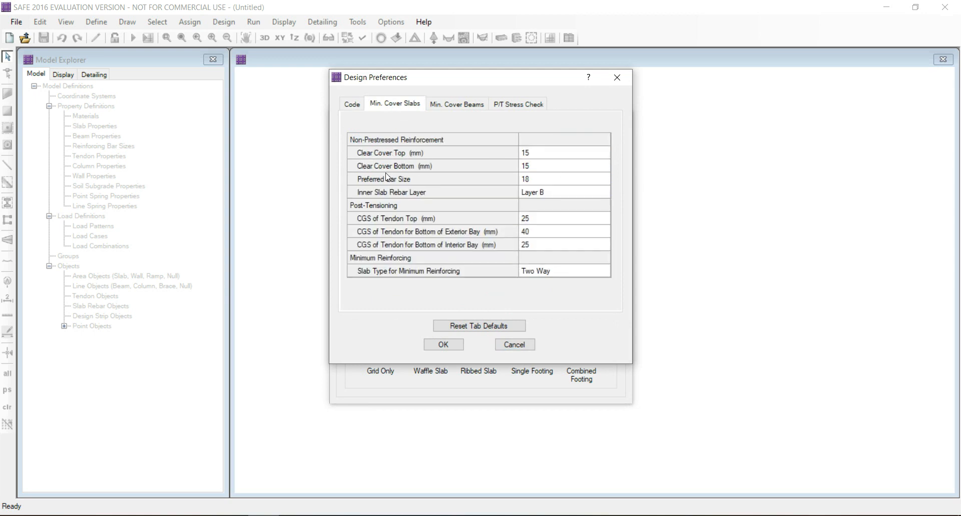
left_click(534, 156)
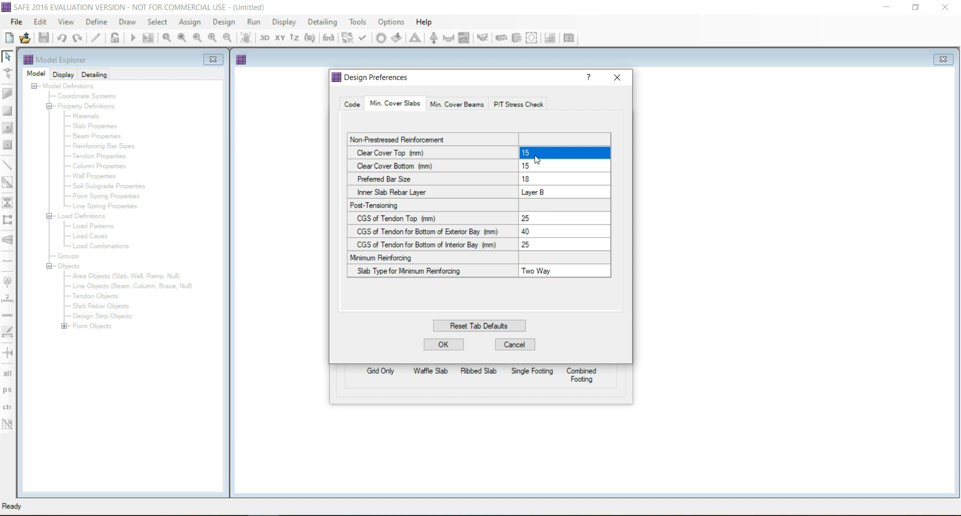
type("5")
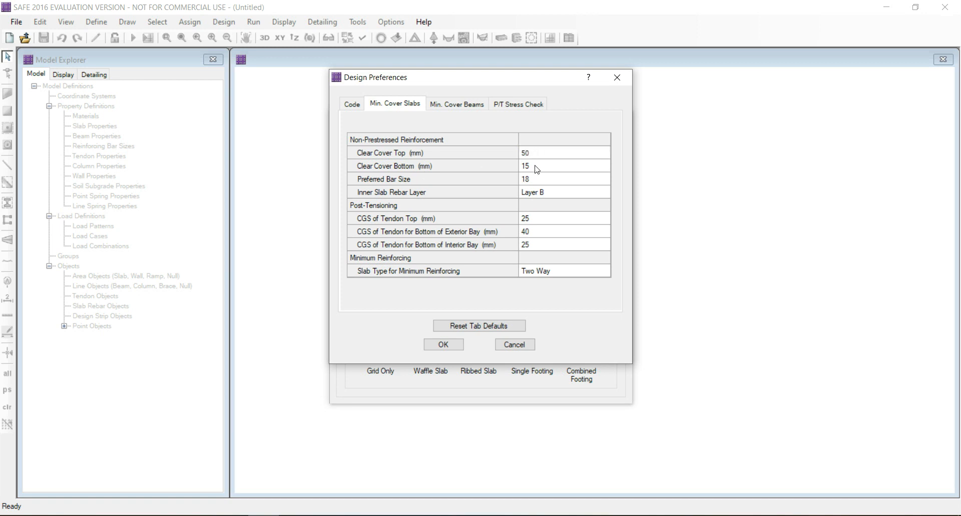
left_click(536, 167)
type("50")
Step: Set the preferred slab bar size to 22 and accept the design preferences
left_click(536, 180)
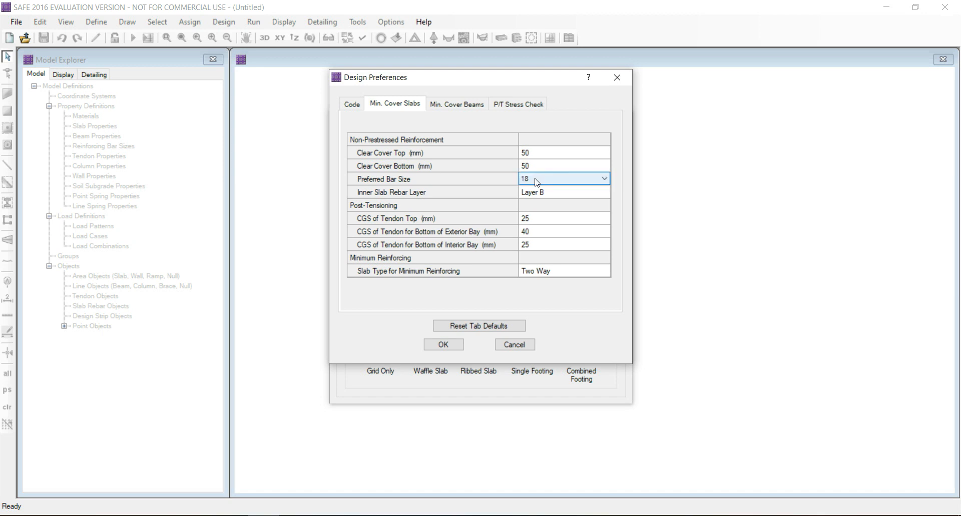
left_click(536, 180)
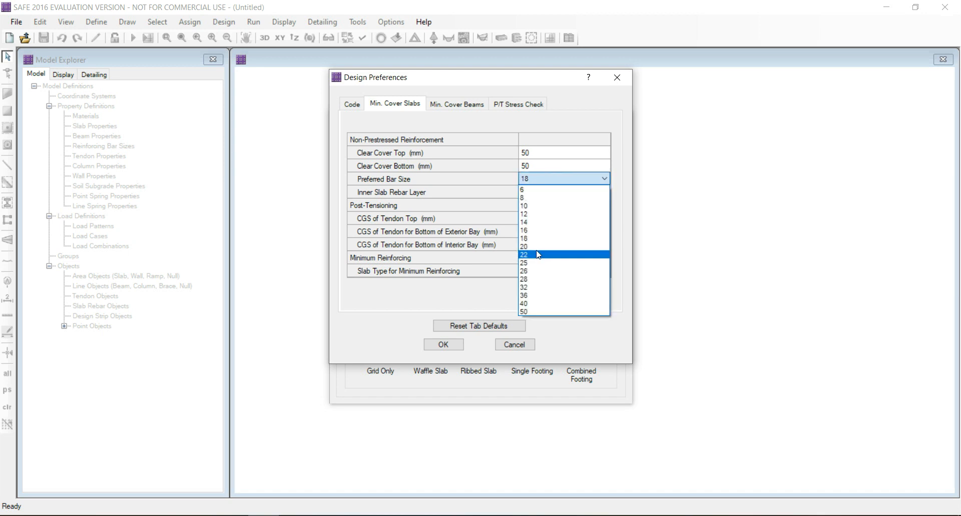
left_click(538, 255)
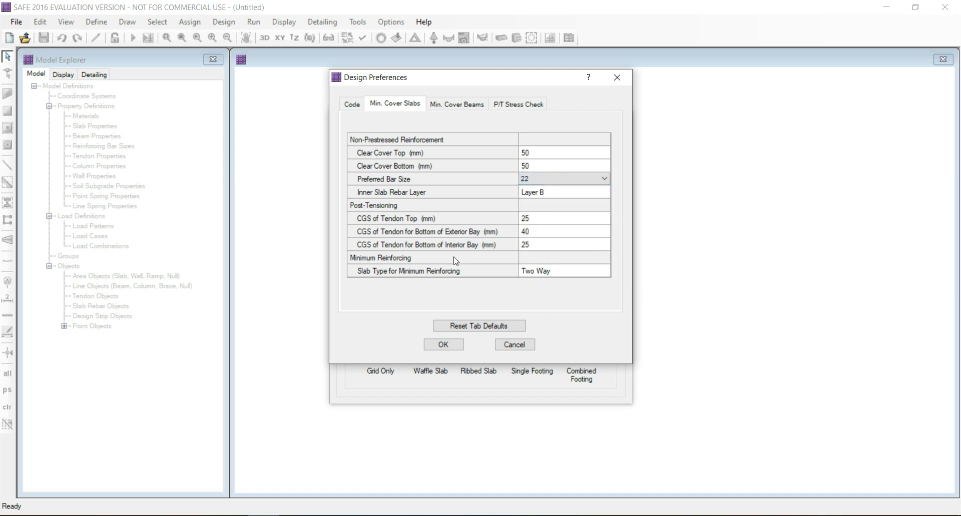
left_click(444, 345)
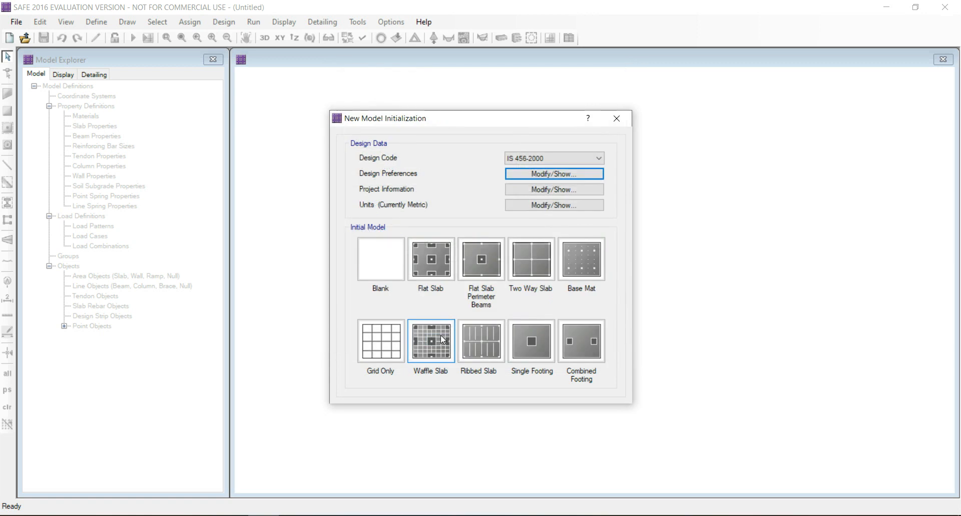
Step: Start a Grid Only model with 19 grid lines in both the X and Y directions
left_click(383, 352)
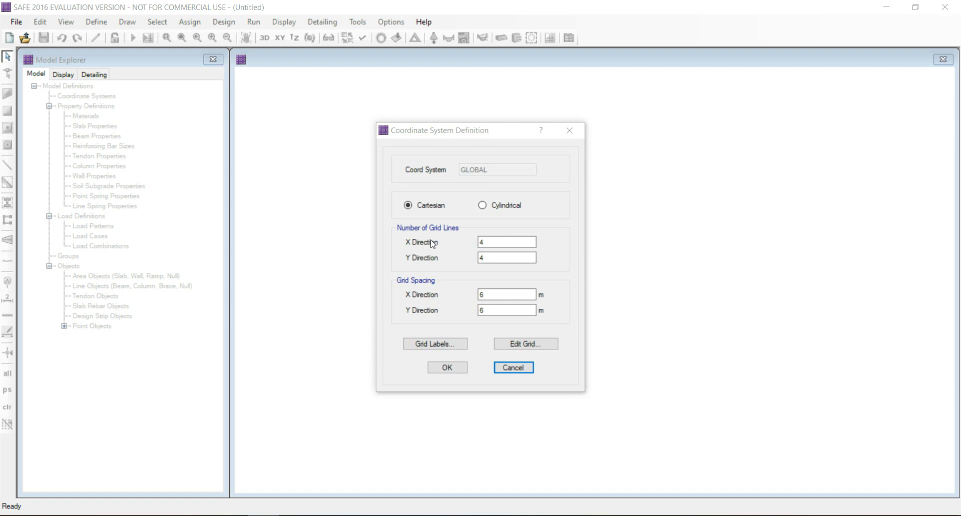
left_click(489, 244)
double_click(489, 244)
type("19")
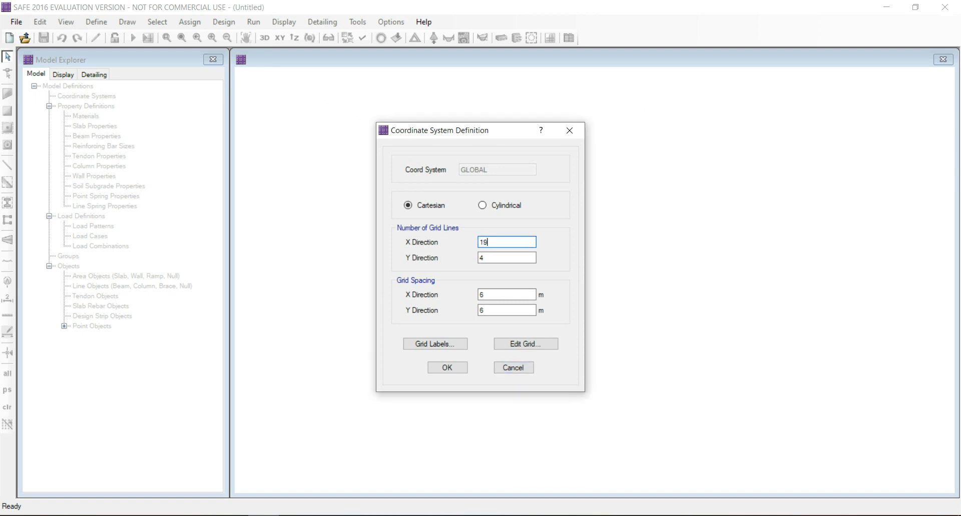
double_click(480, 258)
type("19")
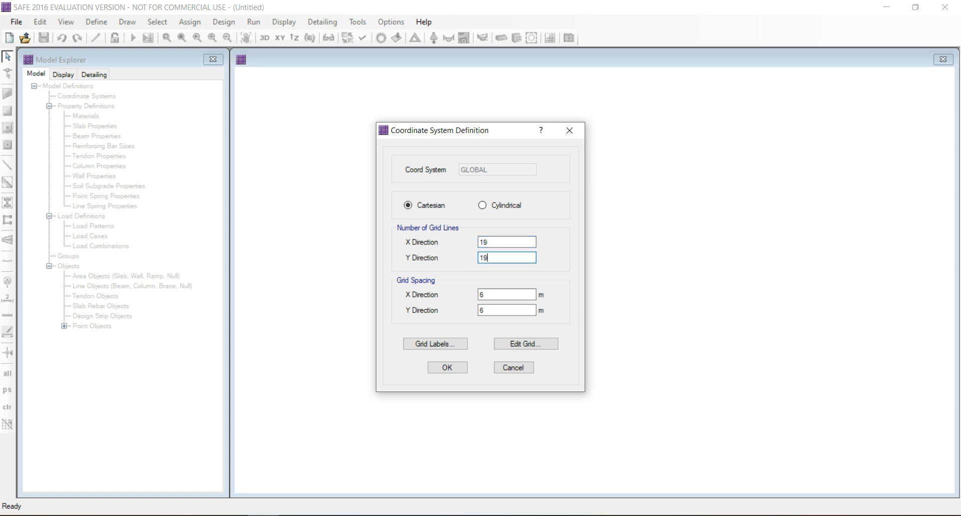
Step: Set the grid spacing to 1 m in both X and Y and create the grid
left_click(496, 295)
double_click(480, 294)
type("1")
left_click_drag(495, 310, 461, 311)
type("1")
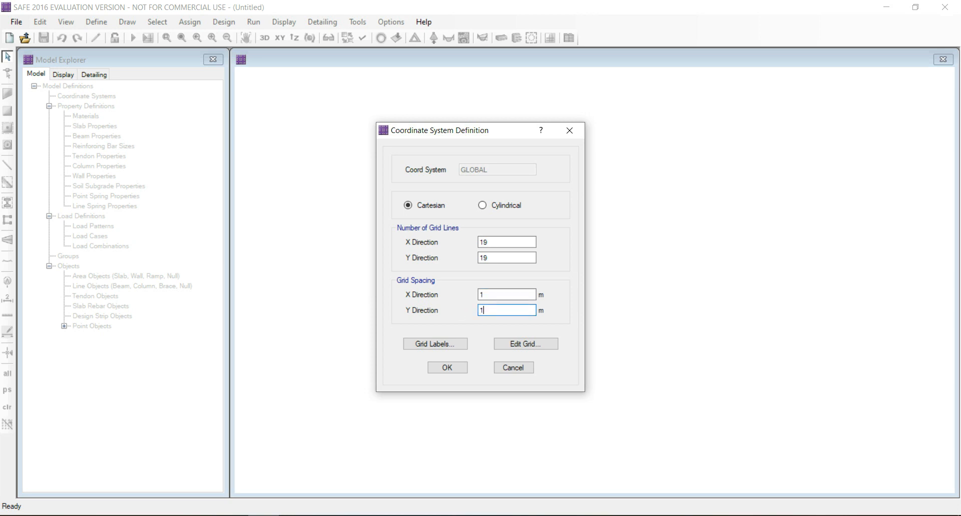
left_click(443, 368)
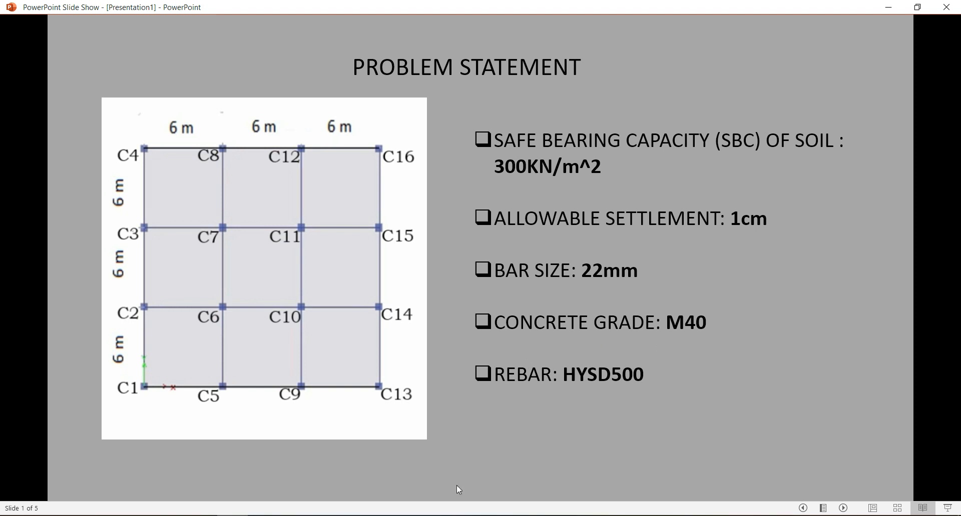
Step: Switch back to SAFE and add a new material named M40 with the type Concrete
key("alt+Tab")
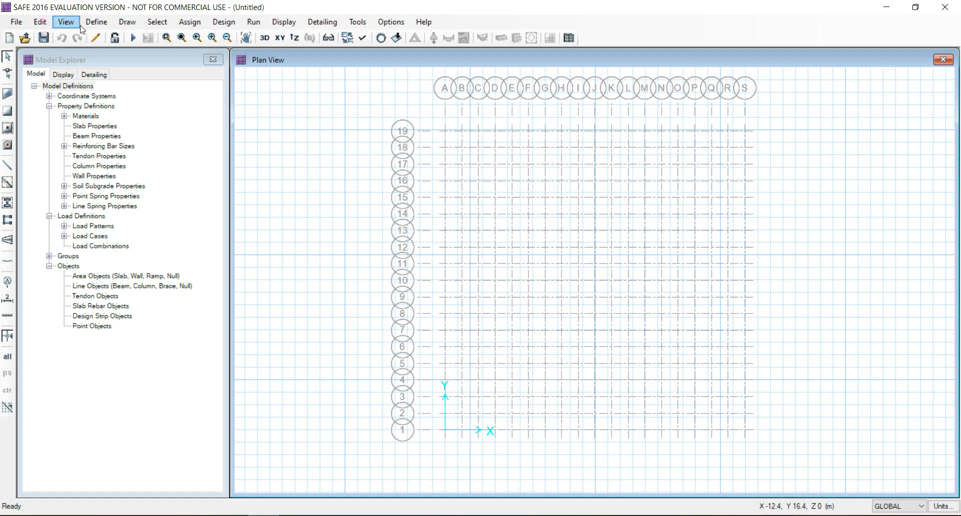
left_click(96, 22)
left_click(118, 35)
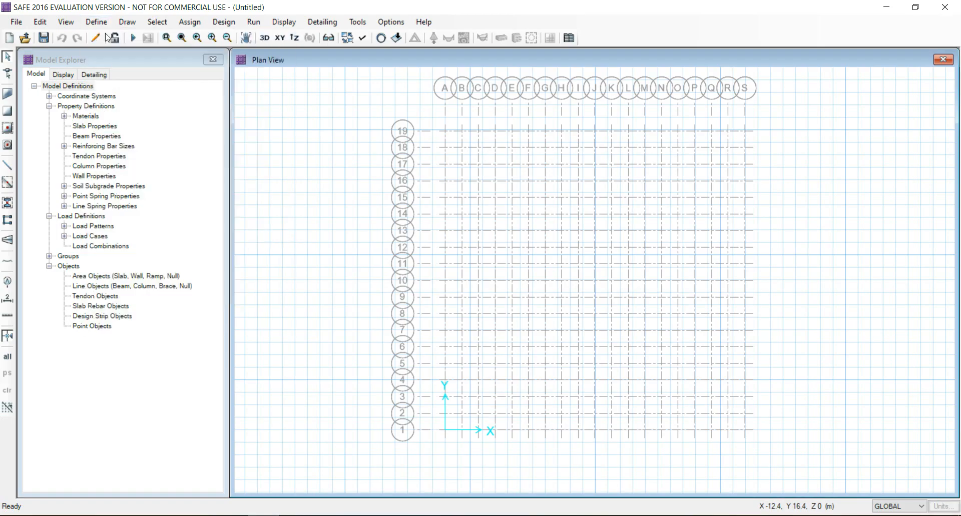
left_click(553, 228)
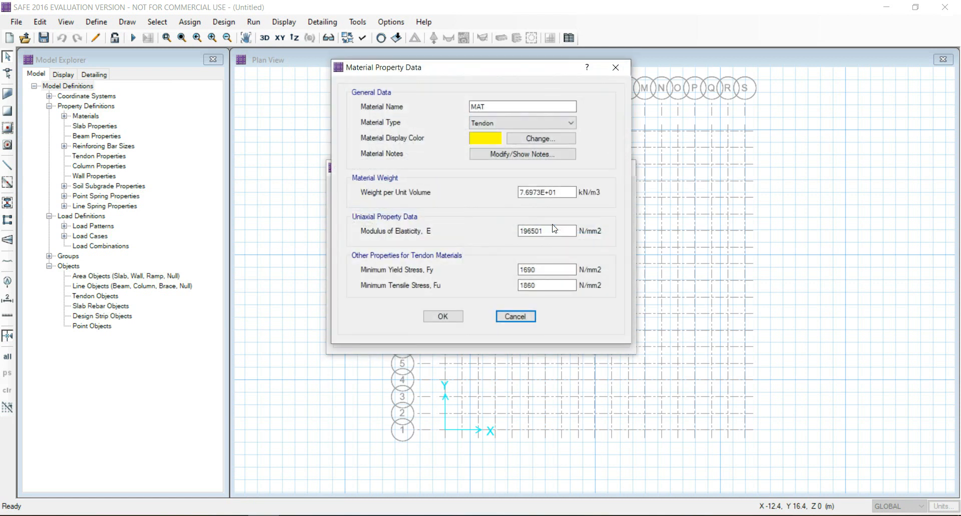
left_click_drag(503, 109, 455, 116)
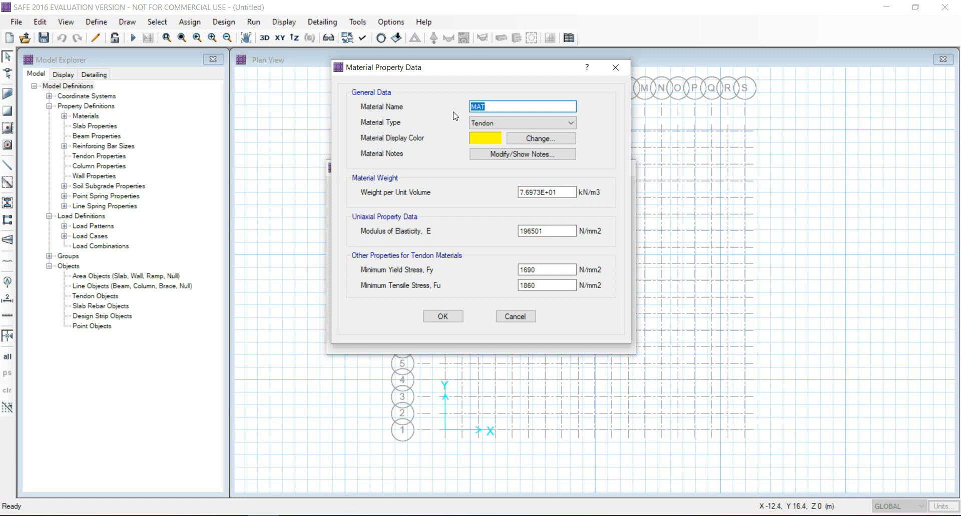
type("M40")
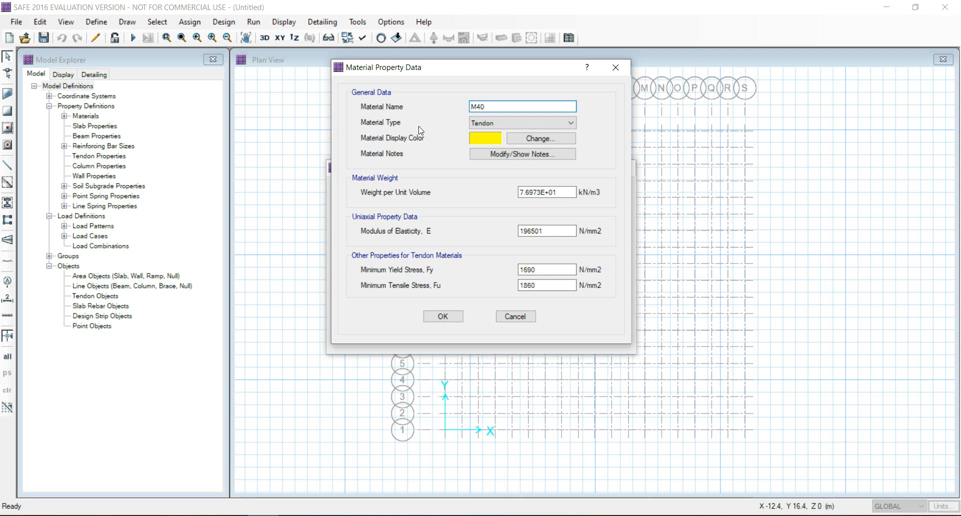
left_click(533, 124)
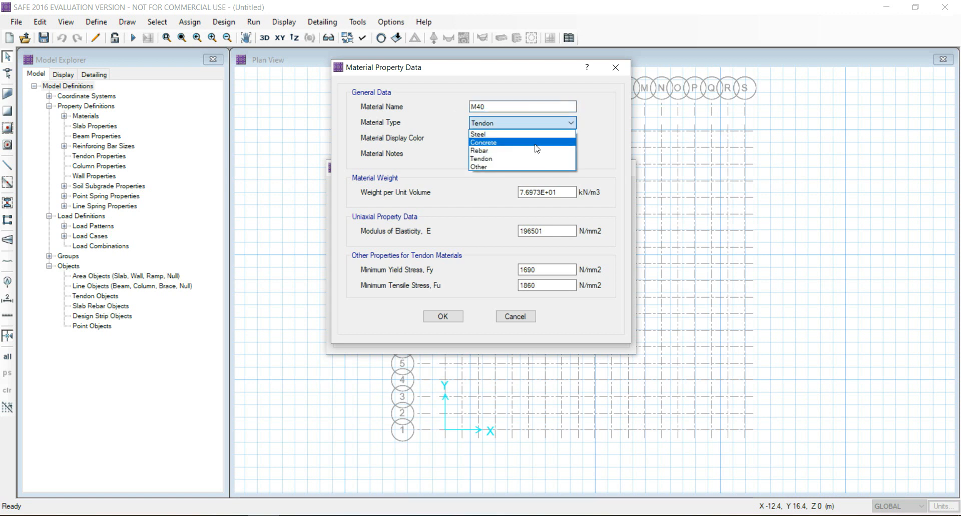
left_click(534, 144)
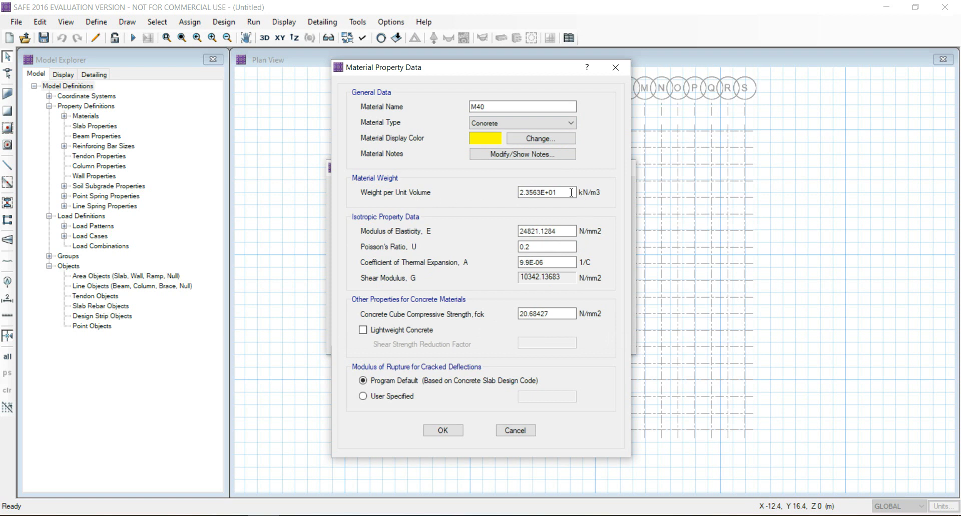
Step: Give M40 a unit weight of 25 kN/m3, elastic modulus 31622.7 N/mm2, thermal expansion 0.0000055 and cube strength 40 N/mm2
double_click(517, 196)
type("25")
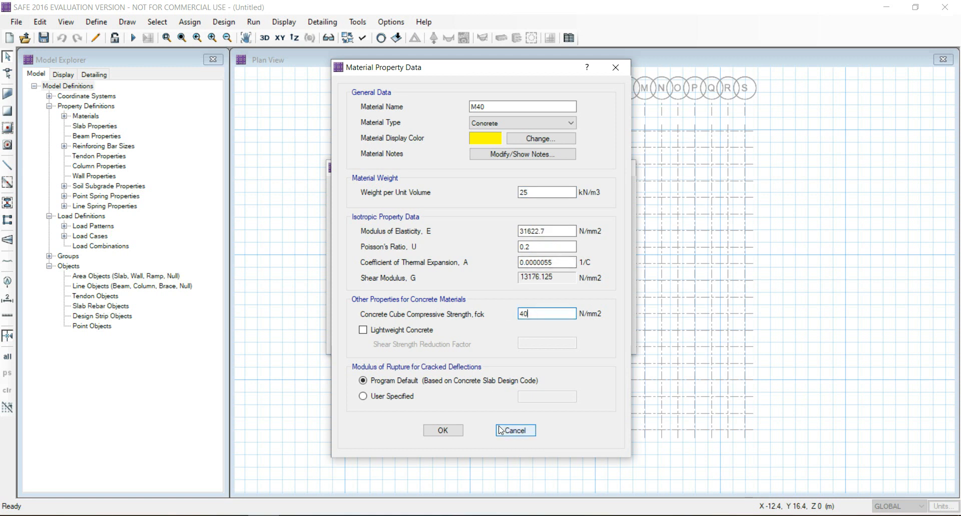
left_click(442, 431)
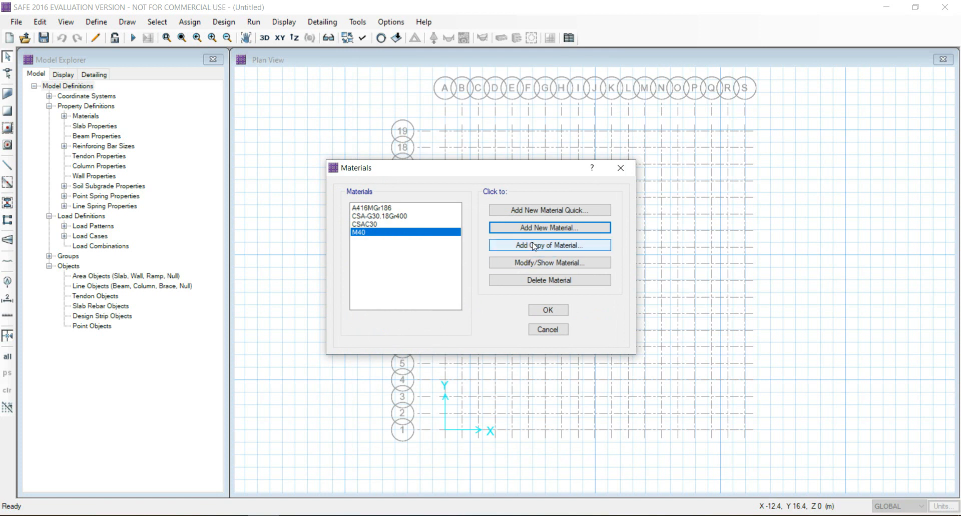
Step: Add another new material named HYSD500 with the type Rebar
left_click(545, 228)
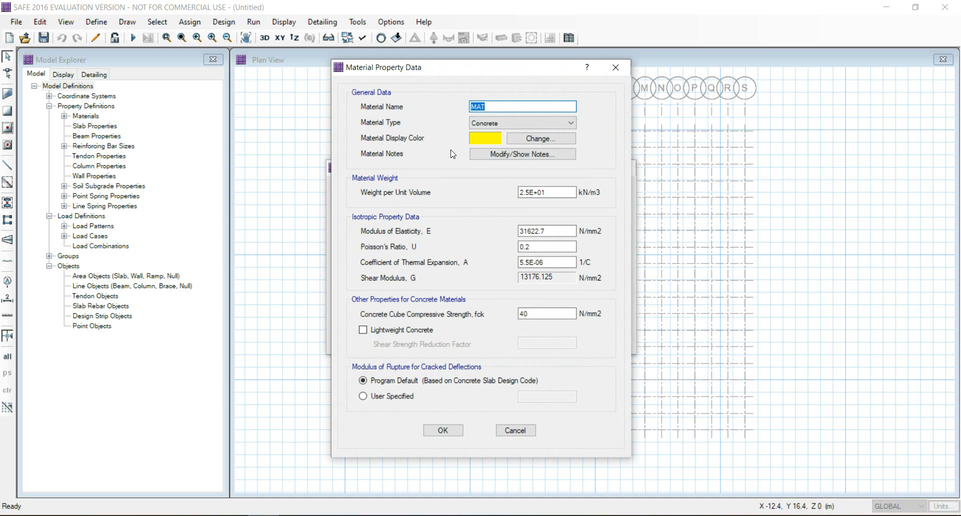
type("HYSD")
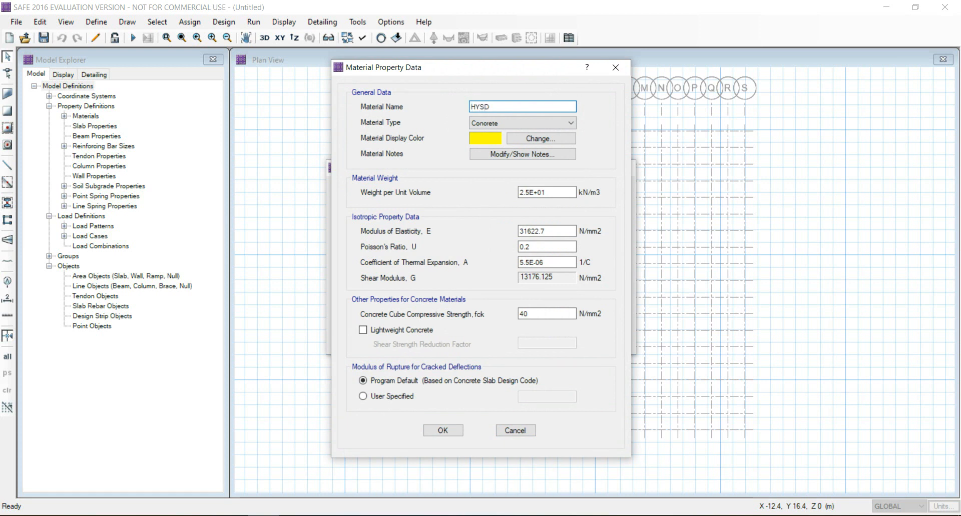
type("500")
left_click(518, 124)
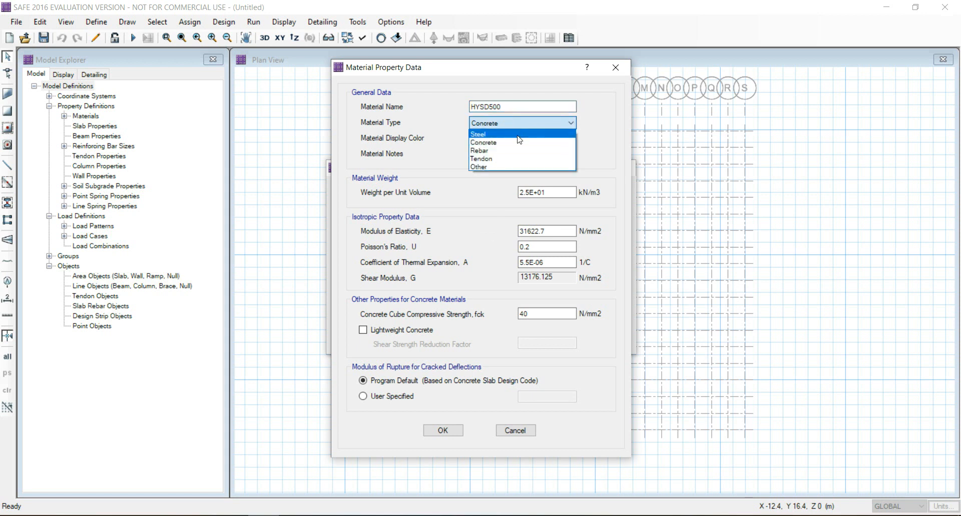
left_click(517, 151)
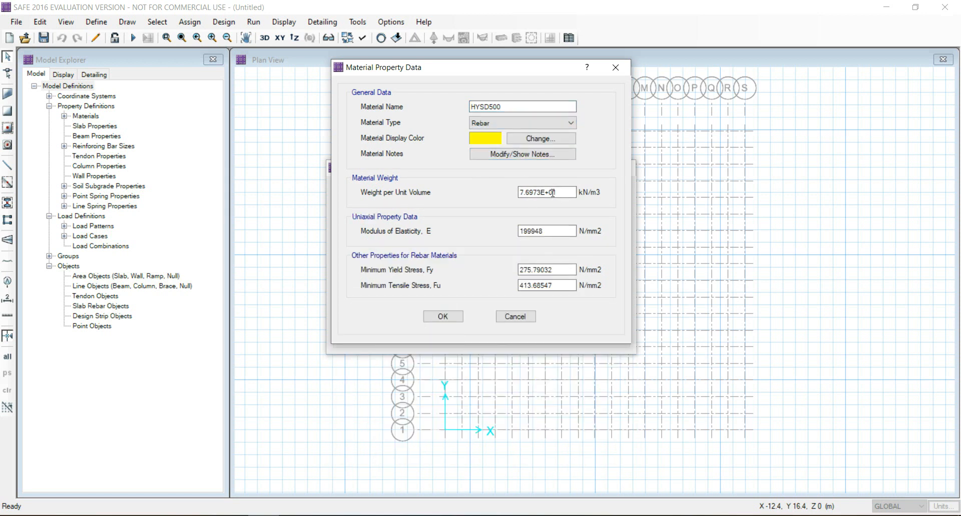
Step: Set HYSD500 to 77 kN/m3 unit weight, 200000 N/mm2 modulus, 500 N/mm2 yield and 545 N/mm2 tensile stress, and accept the materials
left_click(566, 197)
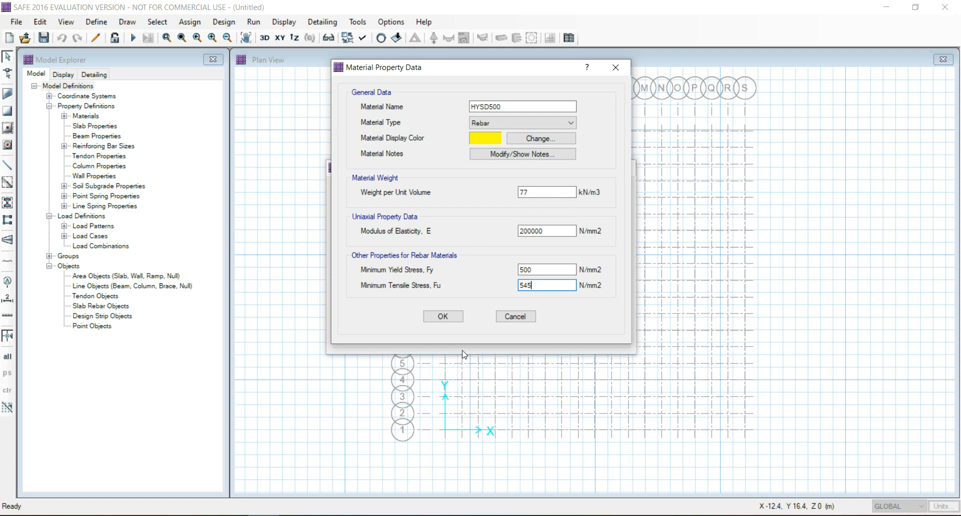
left_click(442, 317)
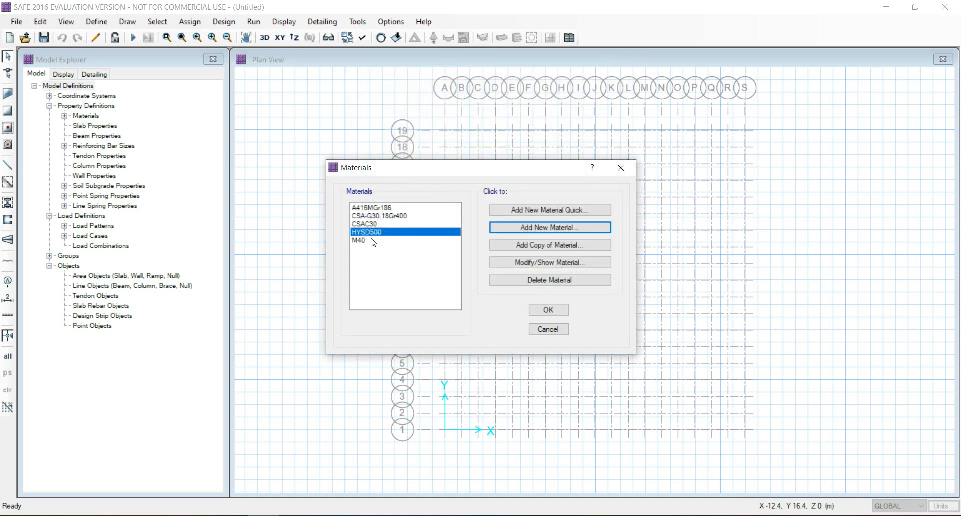
left_click(546, 313)
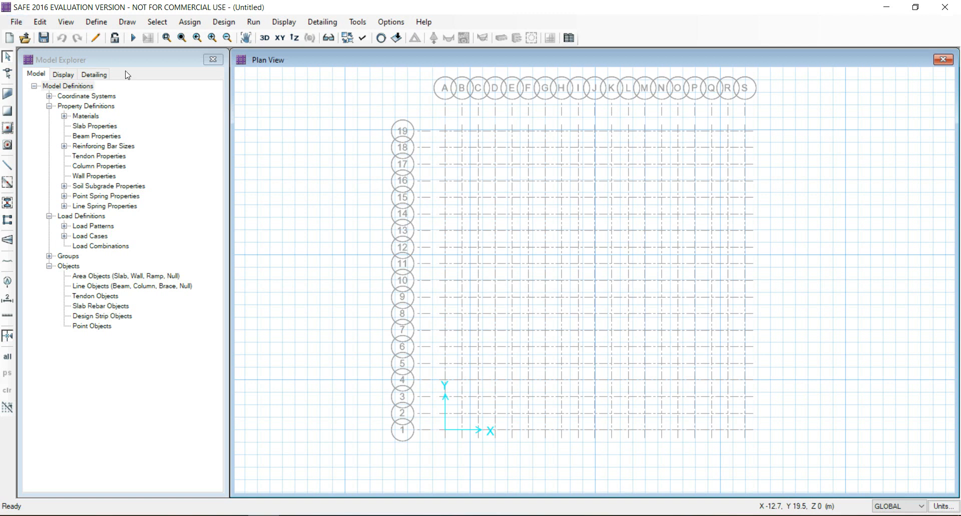
Step: Add a new column property named COL500X500 and assign it the M40 material
left_click(96, 23)
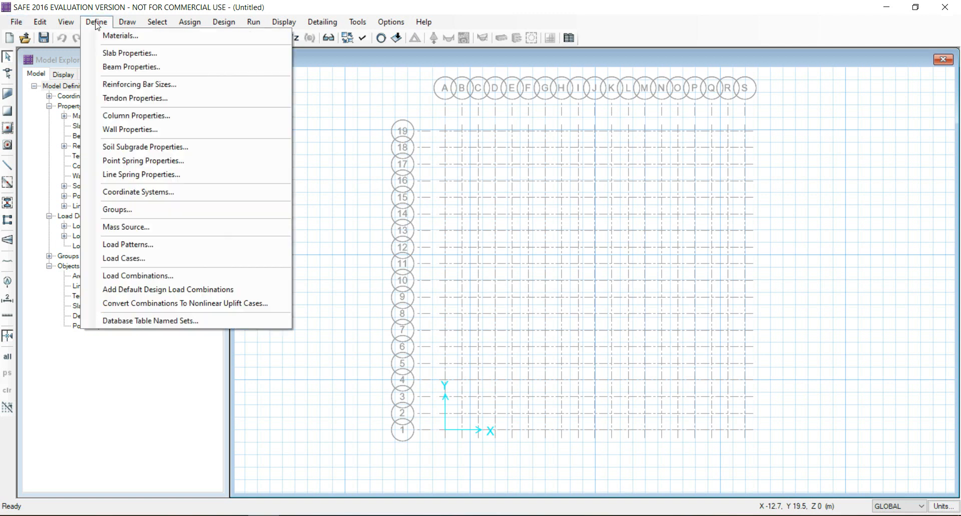
left_click(131, 116)
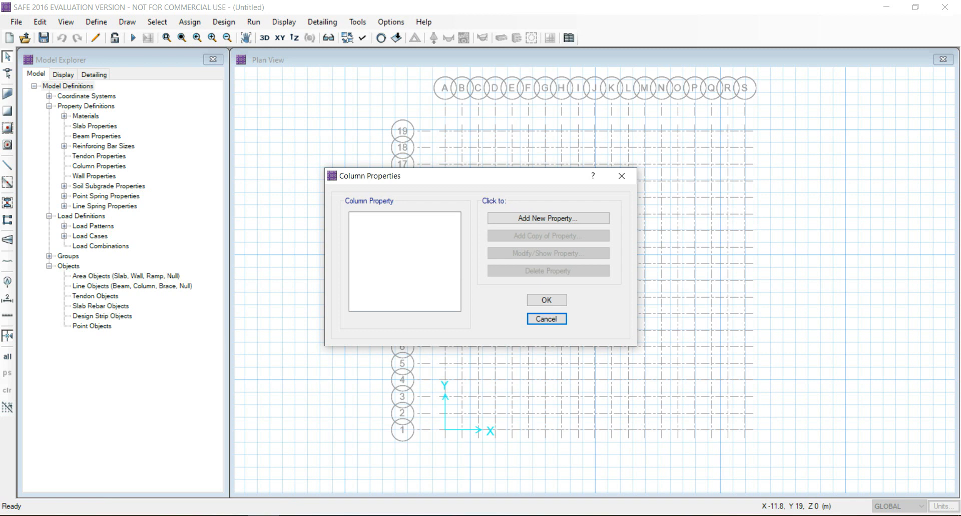
left_click(233, 515)
left_click(559, 221)
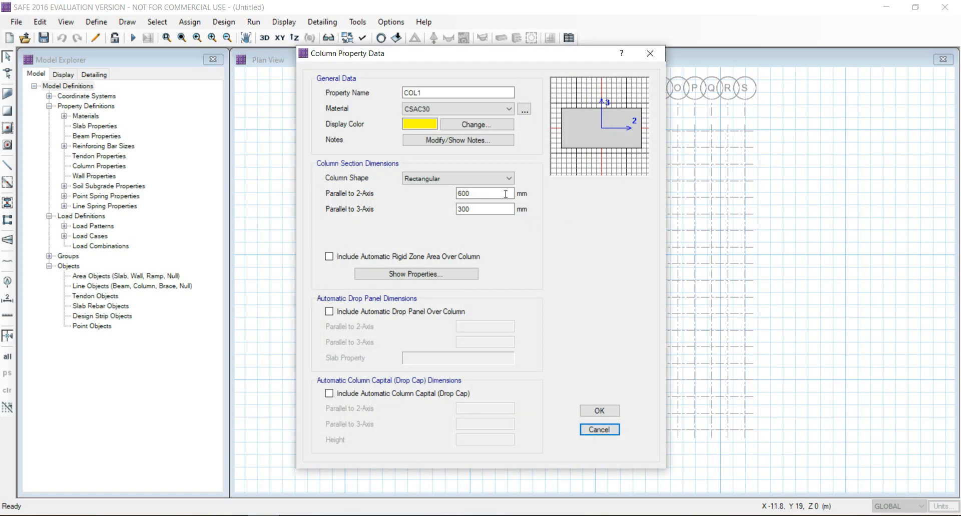
left_click(411, 91)
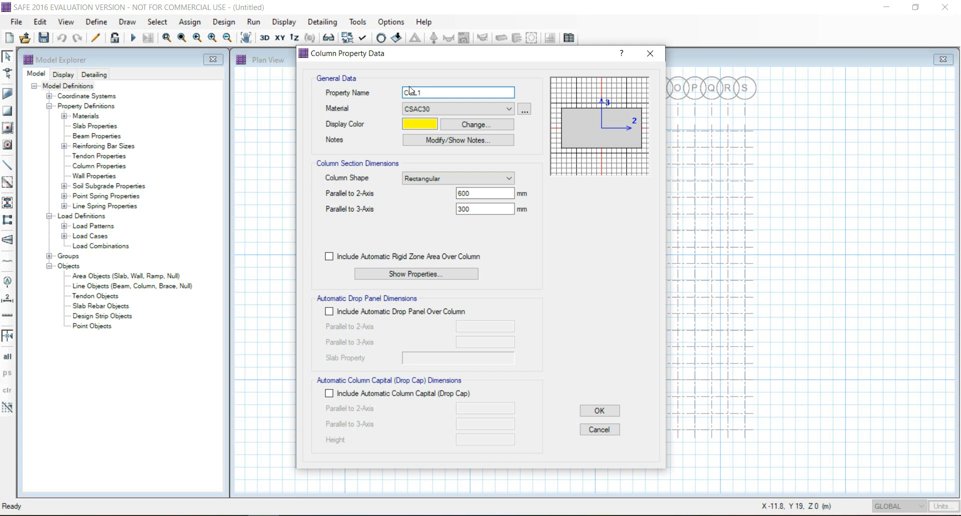
type("500X500")
left_click(439, 109)
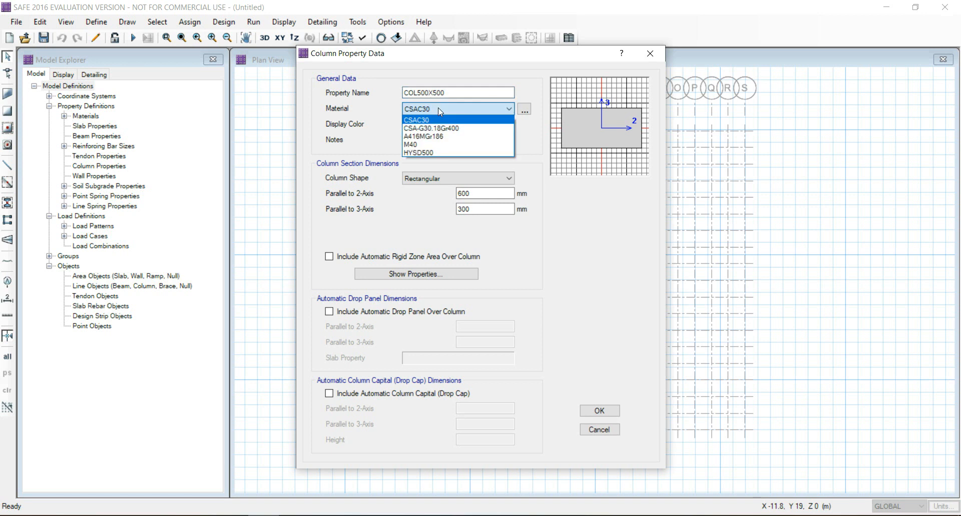
left_click(441, 145)
Step: Set the COL500X500 section to 500 mm parallel to both the 2-axis and the 3-axis, and accept the property
left_click(473, 194)
double_click(474, 194)
type("5")
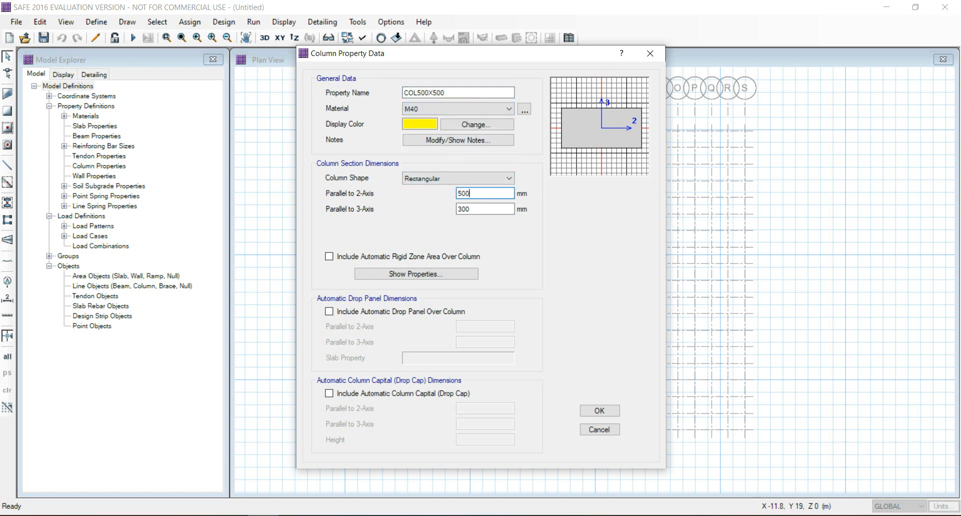
key("Tab")
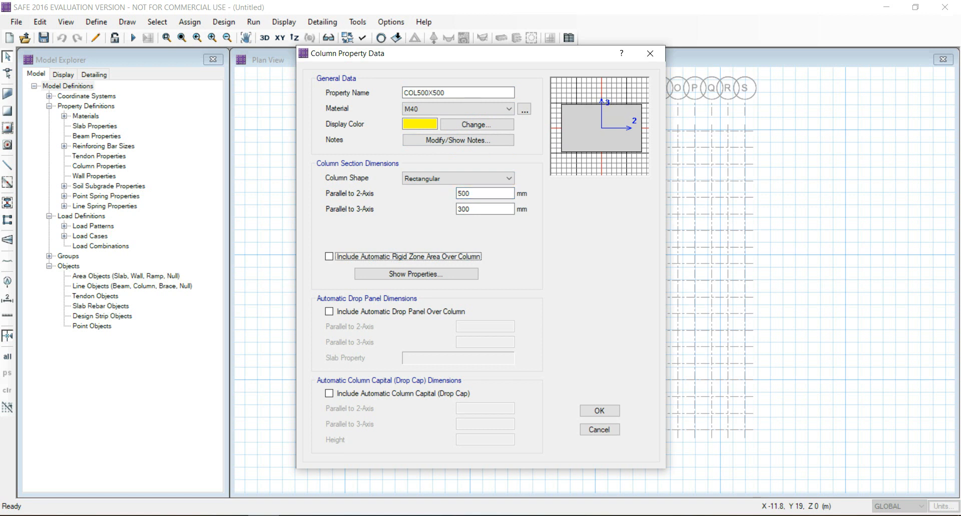
double_click(481, 209)
type("50")
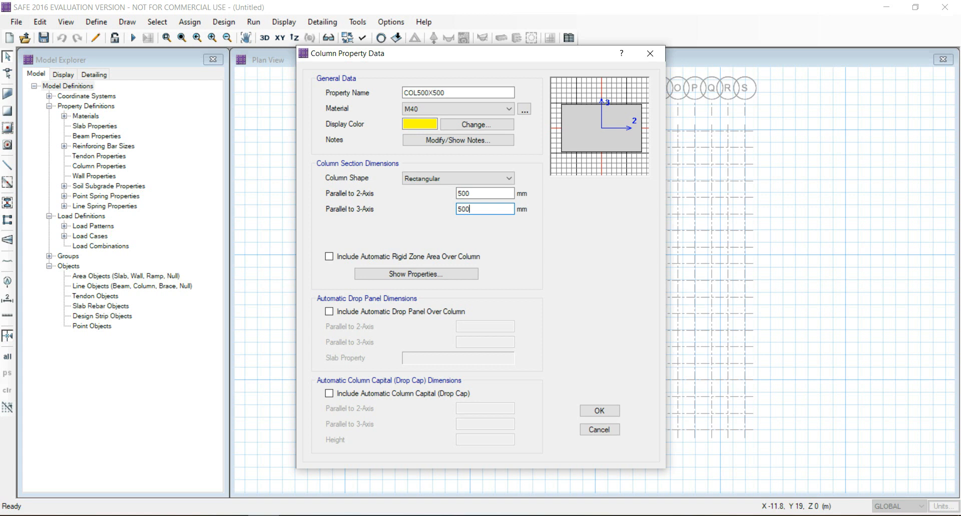
left_click(608, 411)
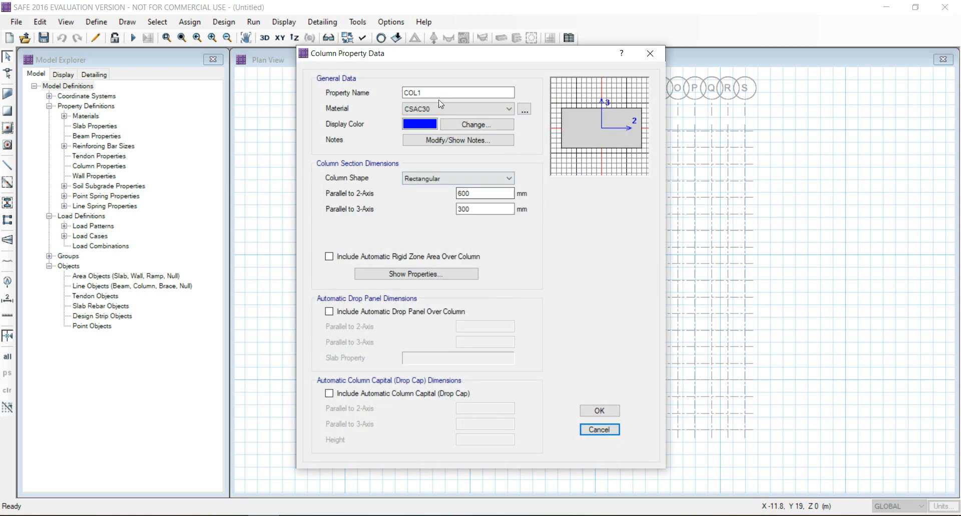
Step: Add a second column property named COL600X600 and assign it the M40 material
left_click(439, 94)
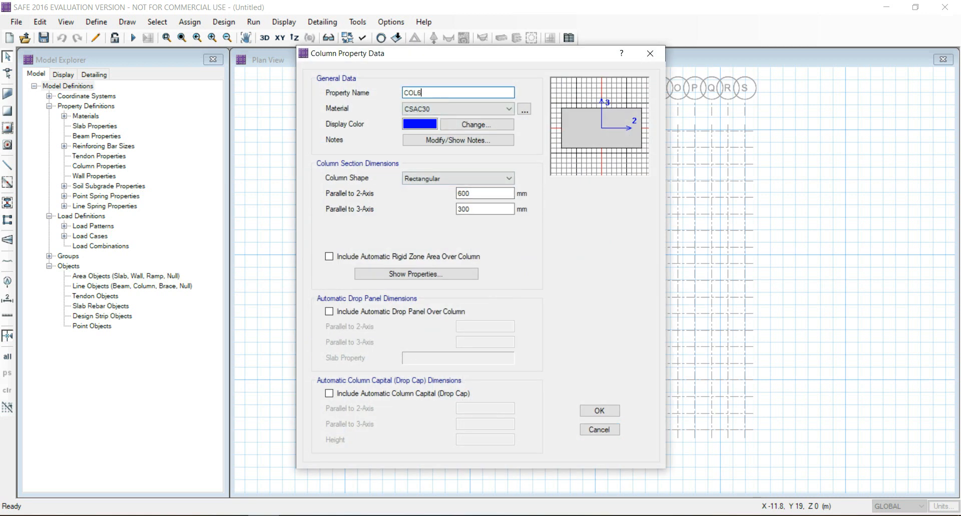
type("600X600")
left_click(448, 106)
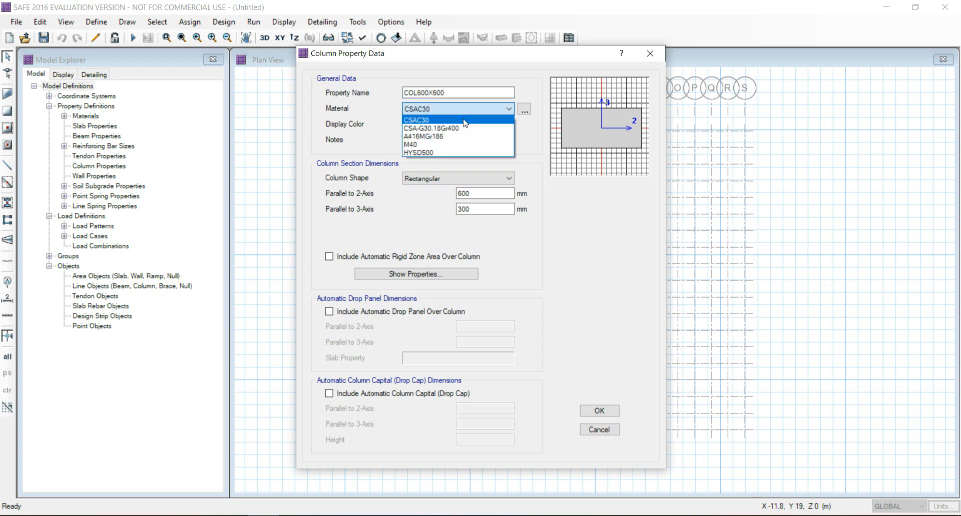
left_click(463, 146)
Step: Set the COL600X600 section to 600 mm parallel to both axes and accept the column properties
left_click(492, 194)
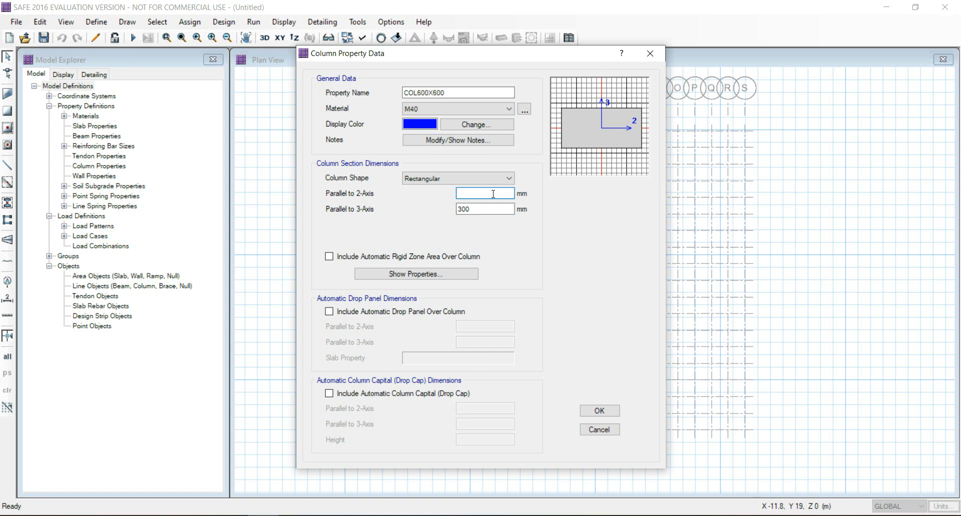
key("Tab")
type("600")
left_click(600, 411)
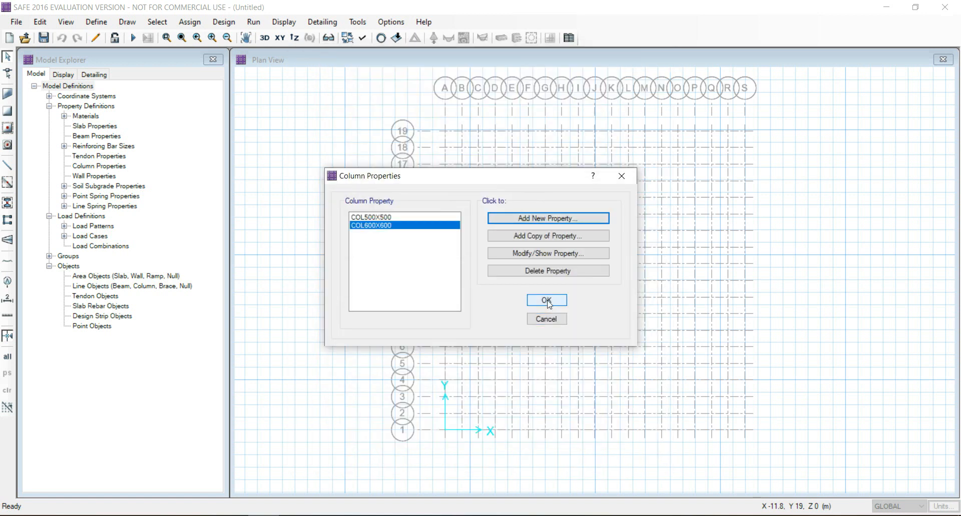
left_click(547, 301)
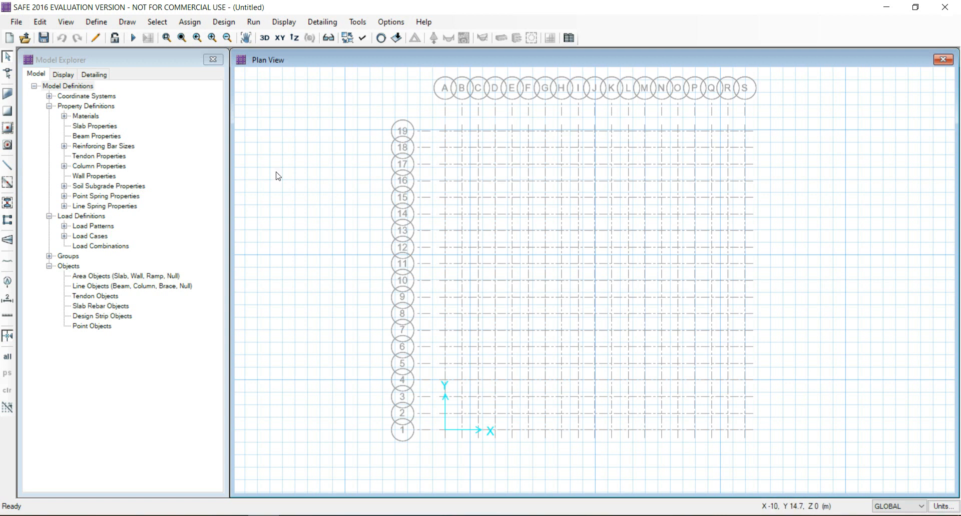
Step: Add a new slab property named MAT FOOTING and assign it the M40 material
left_click(96, 22)
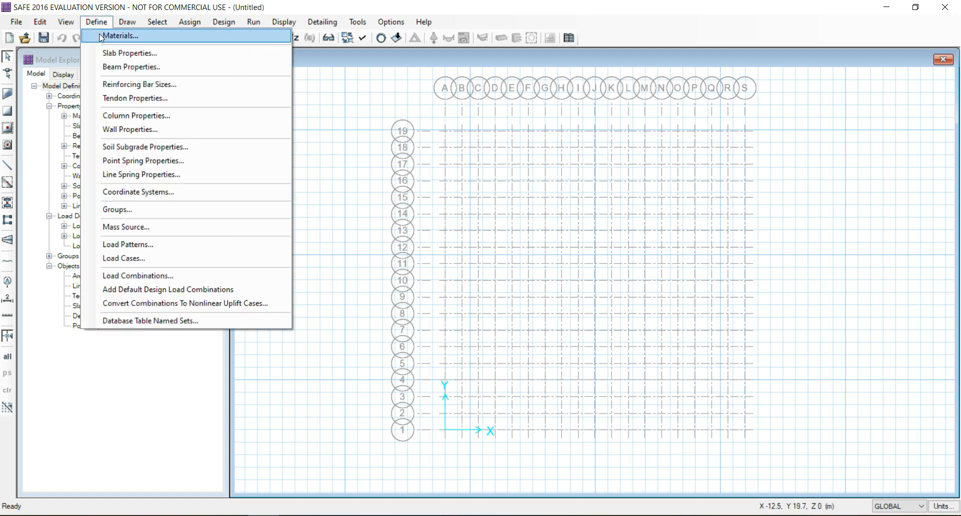
left_click(129, 53)
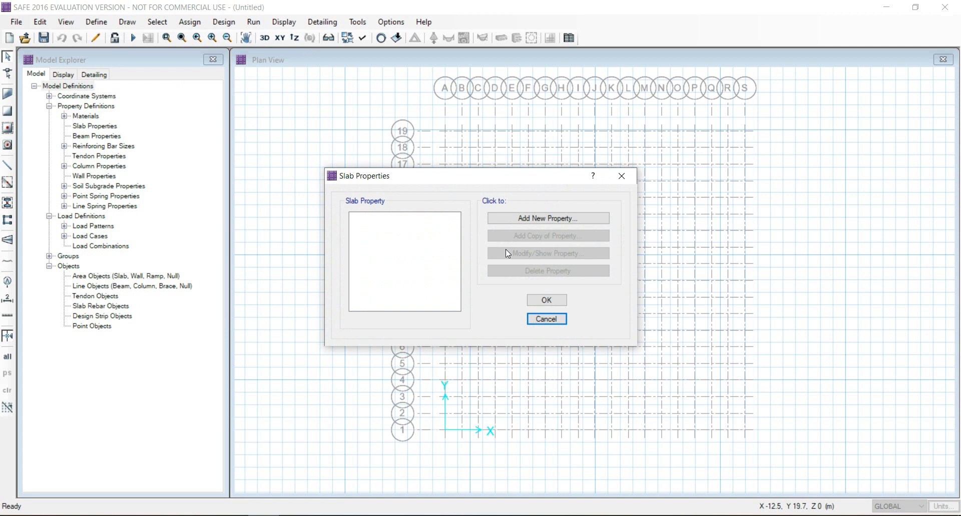
left_click(549, 218)
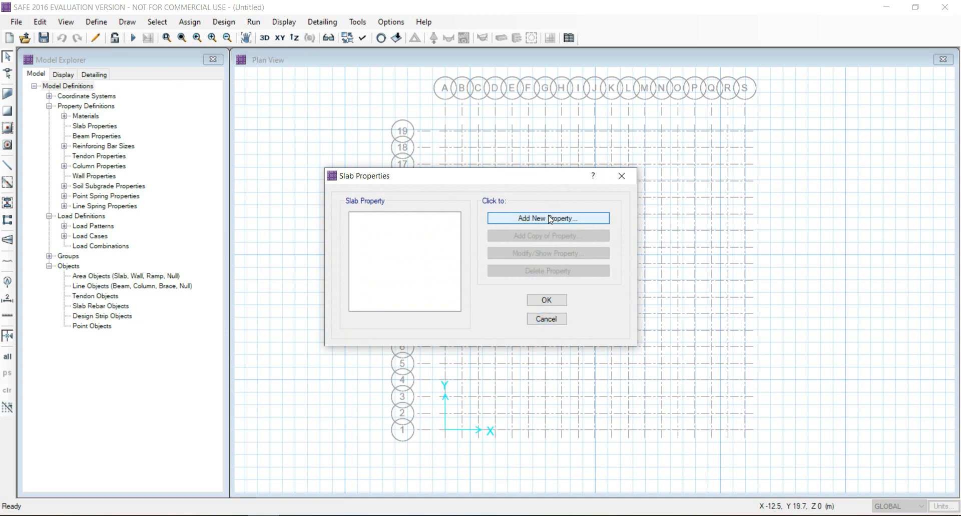
left_click_drag(520, 150, 465, 150)
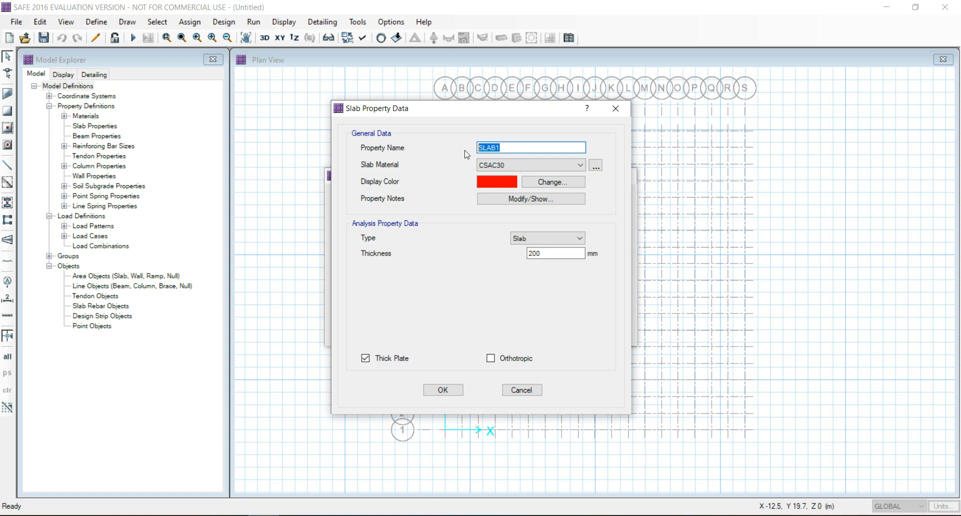
type("MAT")
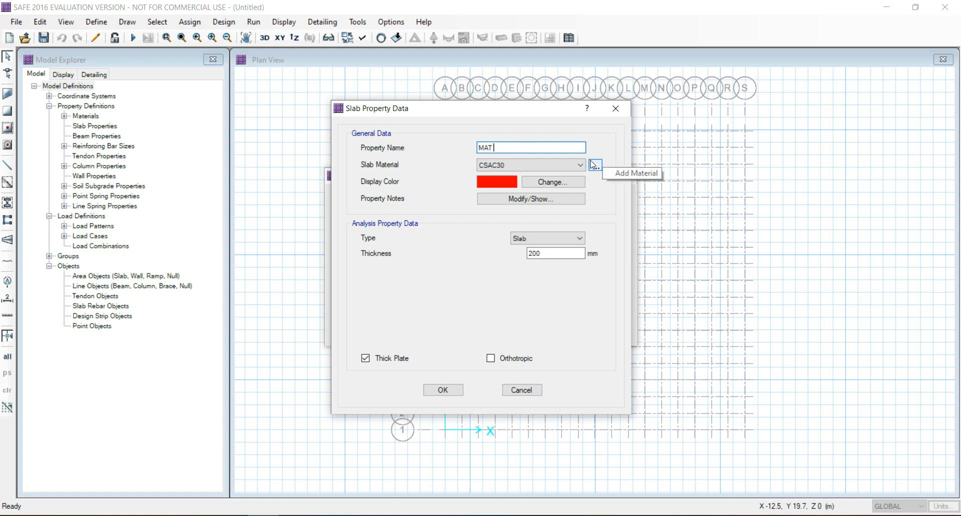
type(" FOOTING")
left_click(536, 165)
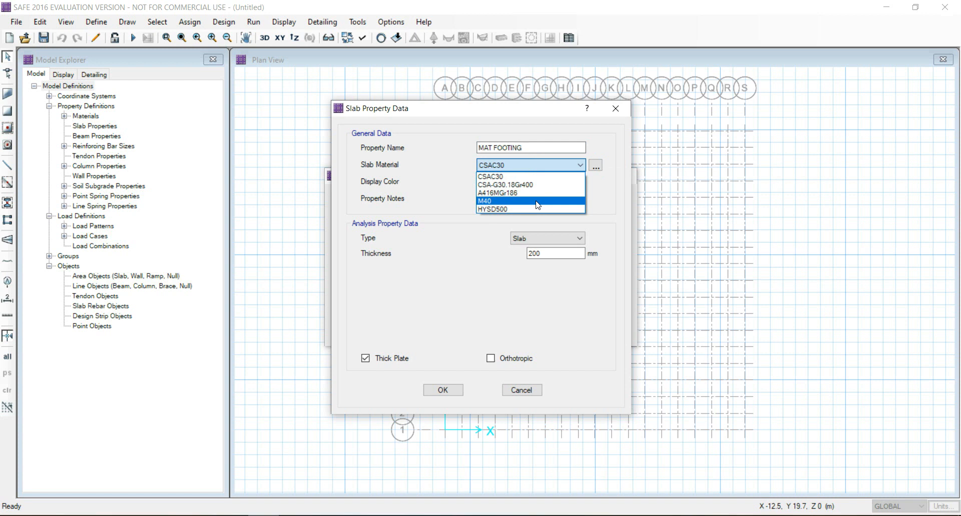
left_click(535, 201)
Step: Change the MAT FOOTING thickness, set its type to Mat, and accept the slab properties
left_click_drag(544, 254, 499, 255)
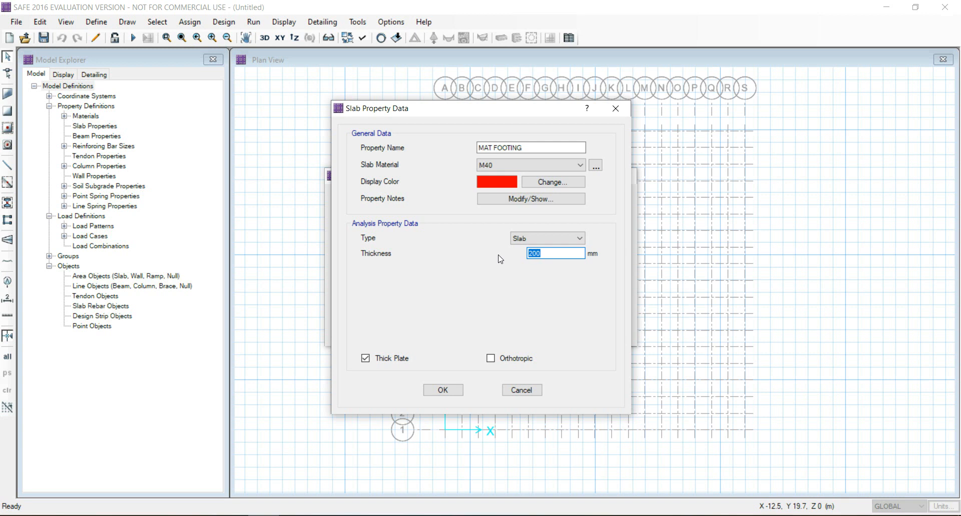
type("5")
left_click(545, 240)
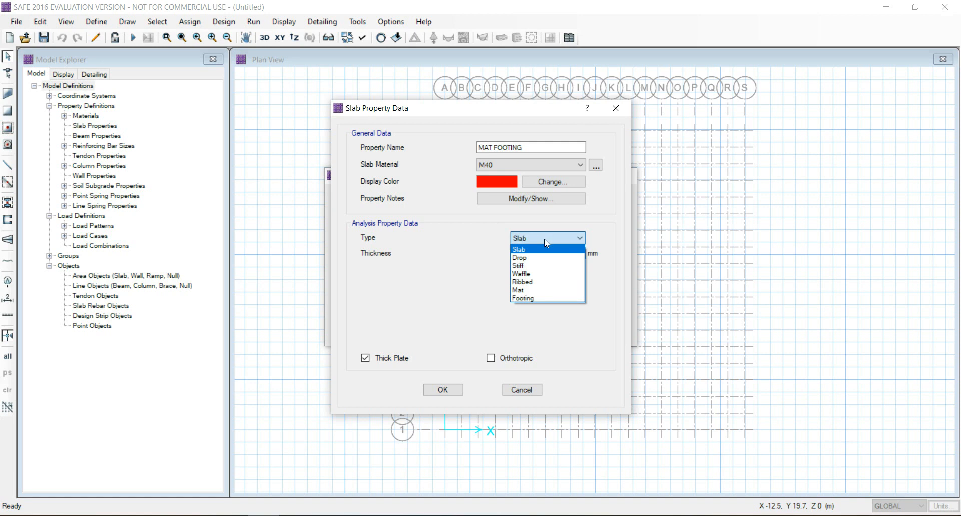
left_click(547, 290)
left_click(454, 391)
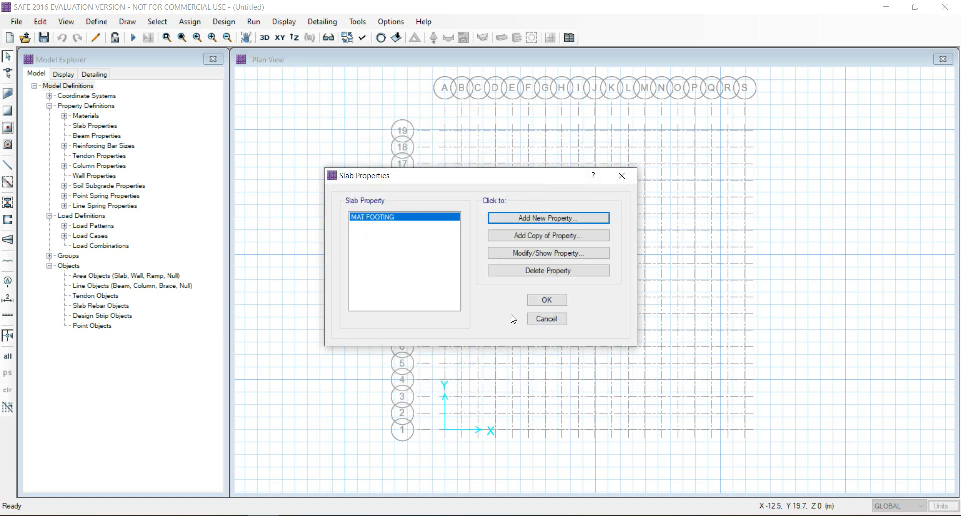
left_click(547, 300)
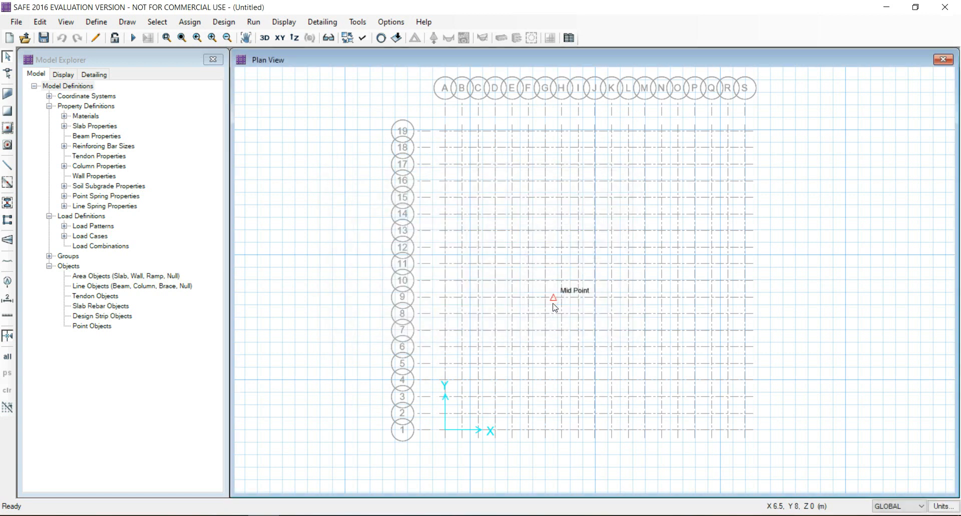
Step: Switch to the PowerPoint slides, examine the column layout in the problem statement, and return to SAFE
left_click(232, 515)
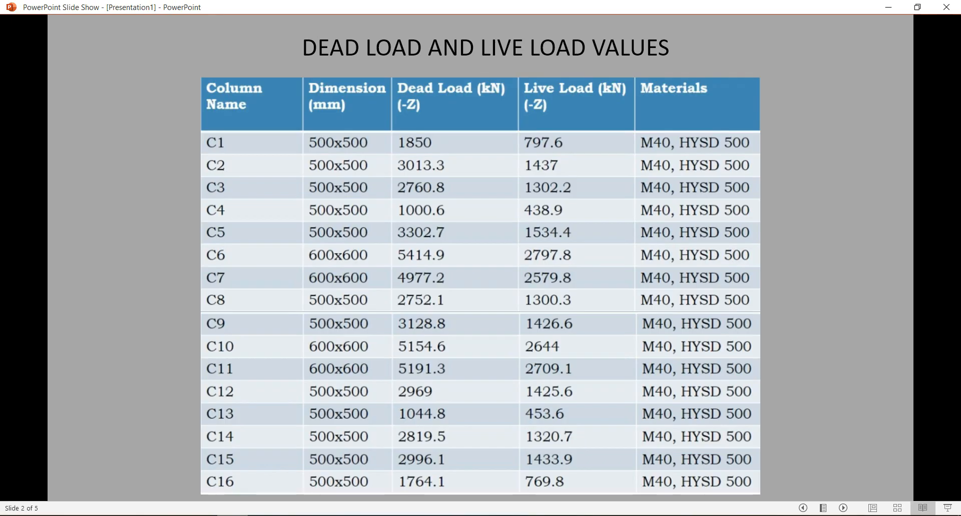
key("Left")
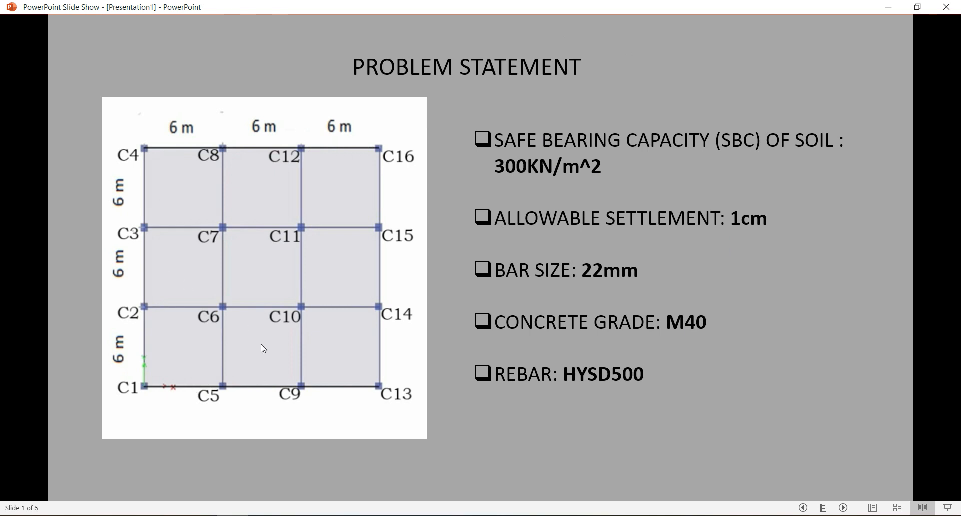
left_click(264, 515)
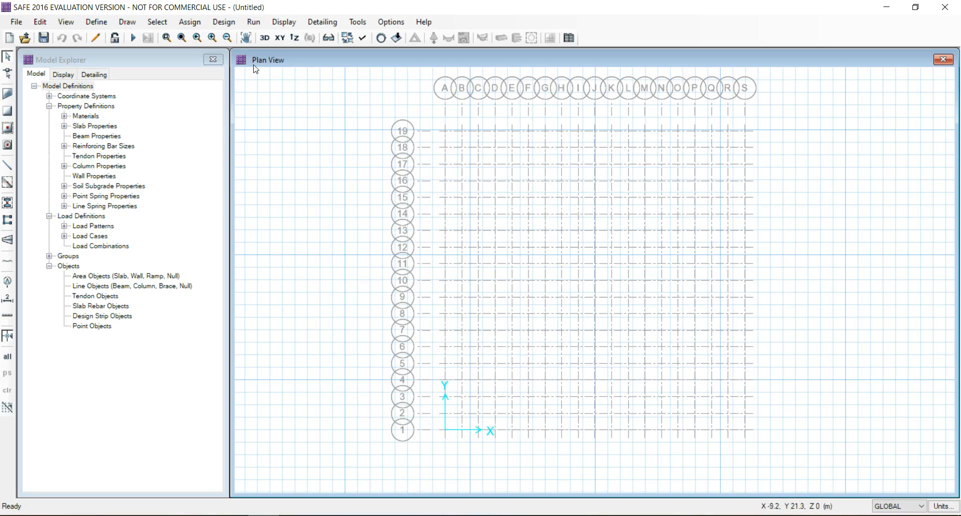
Step: Start a straight-edged slab outline with the MAT FOOTING property, placing corners at grid points A19 and S19
left_click(125, 23)
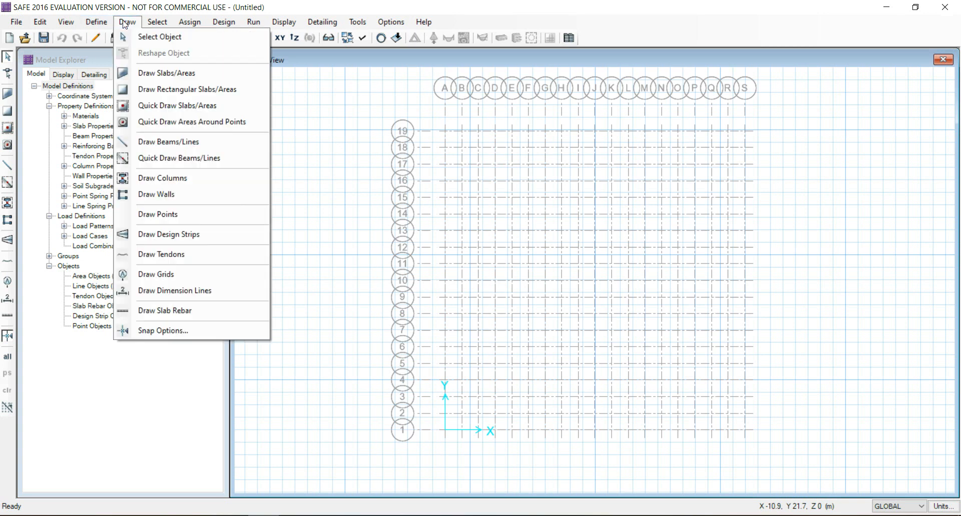
left_click(157, 74)
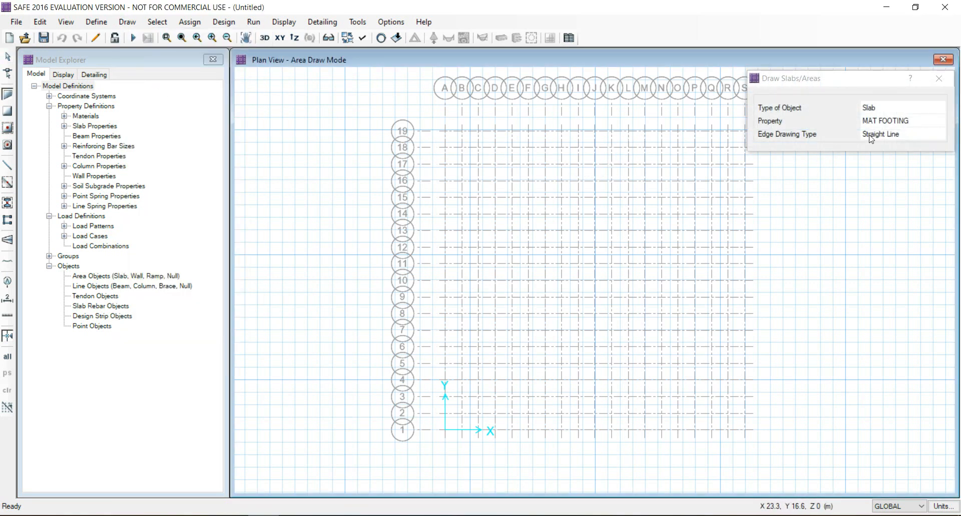
left_click(445, 132)
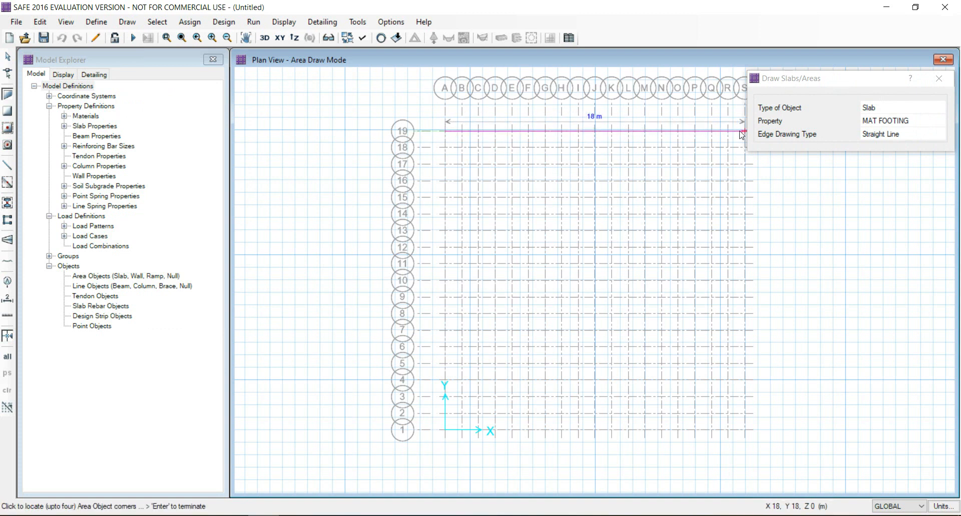
scroll(745, 134, "down", 4)
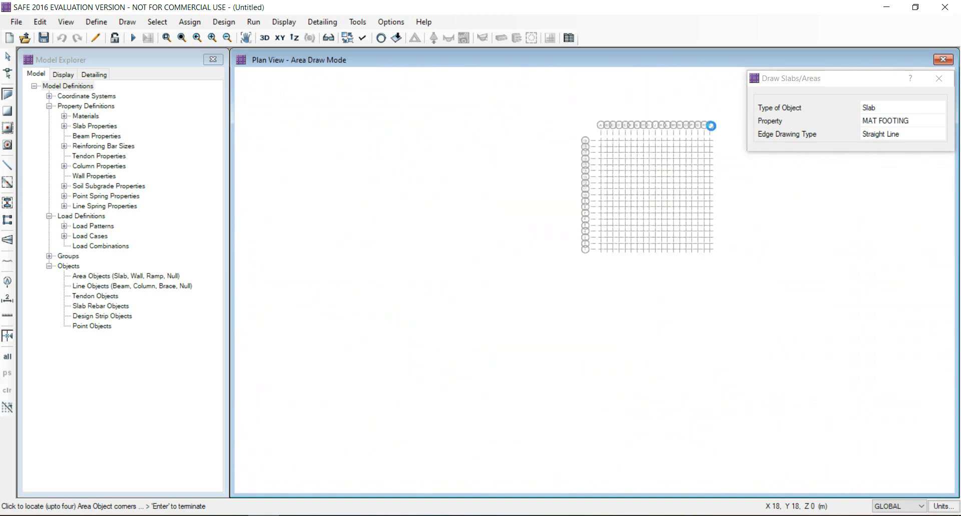
scroll(719, 142, "up", 4)
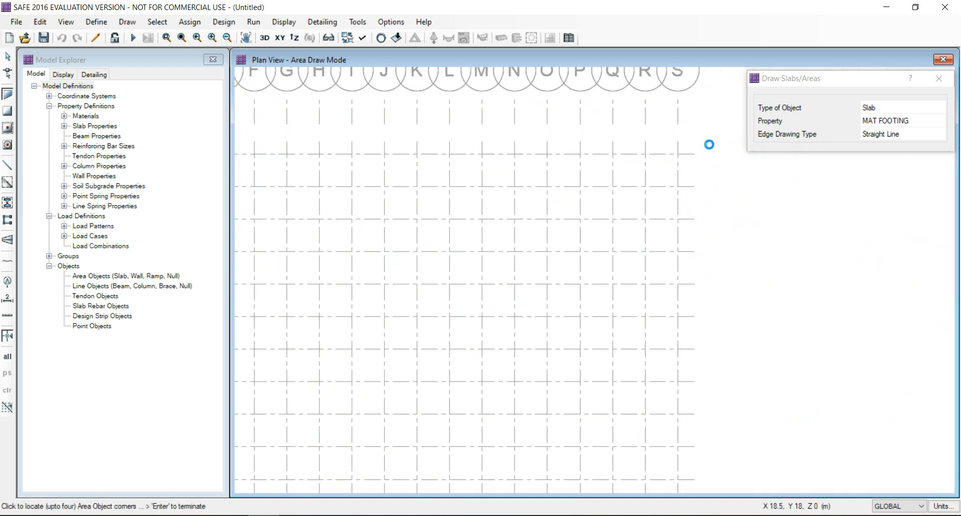
left_click(678, 155)
Step: Complete the 18 m by 18 m mat outline through grid points S1 and A1, closing it at A19
scroll(678, 156, "down", 4)
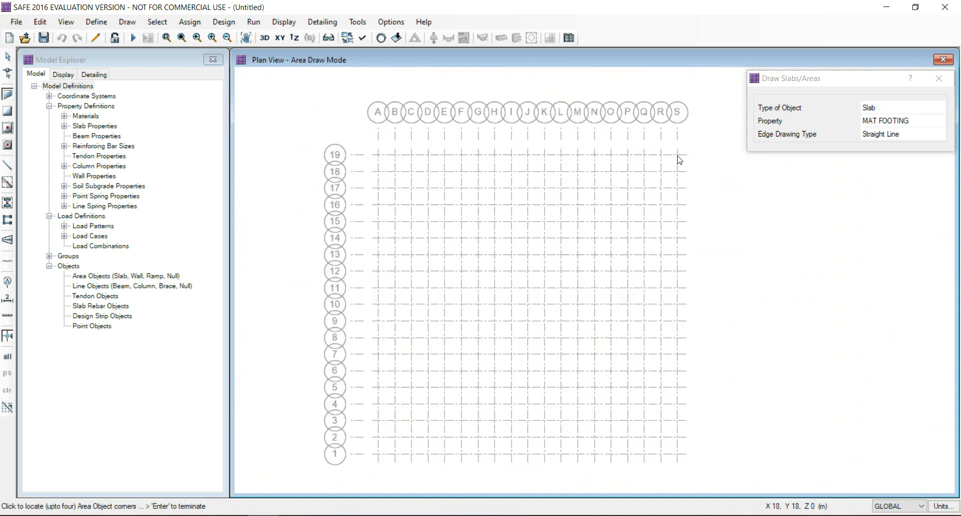
scroll(673, 458, "up", 3)
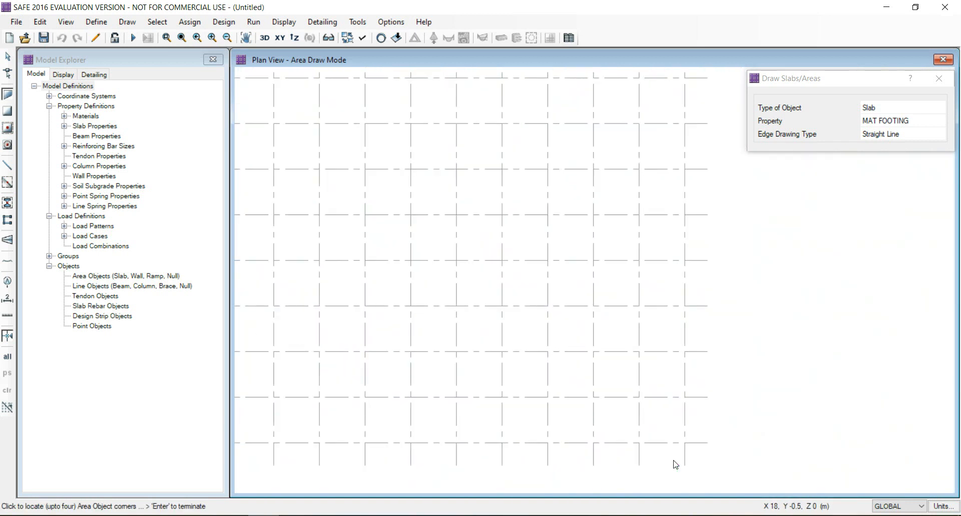
left_click(685, 443)
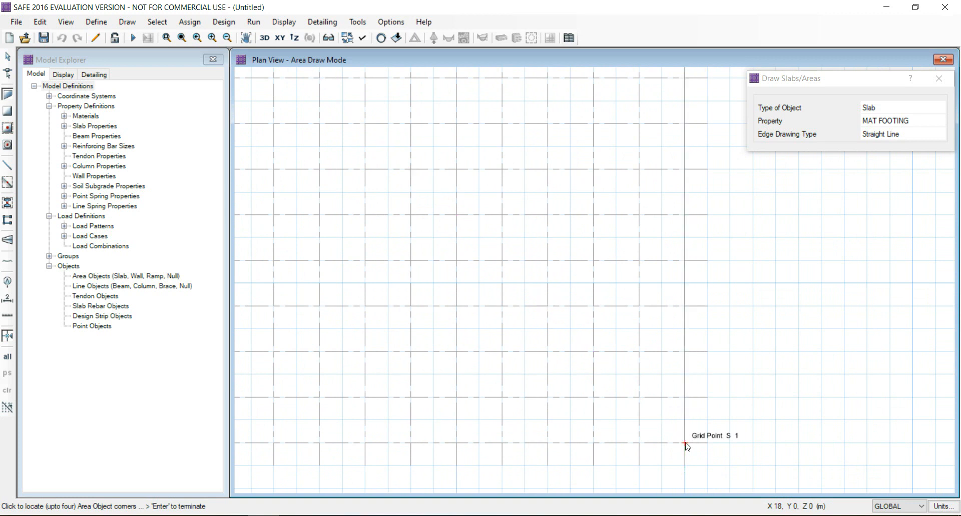
scroll(673, 442, "down", 3)
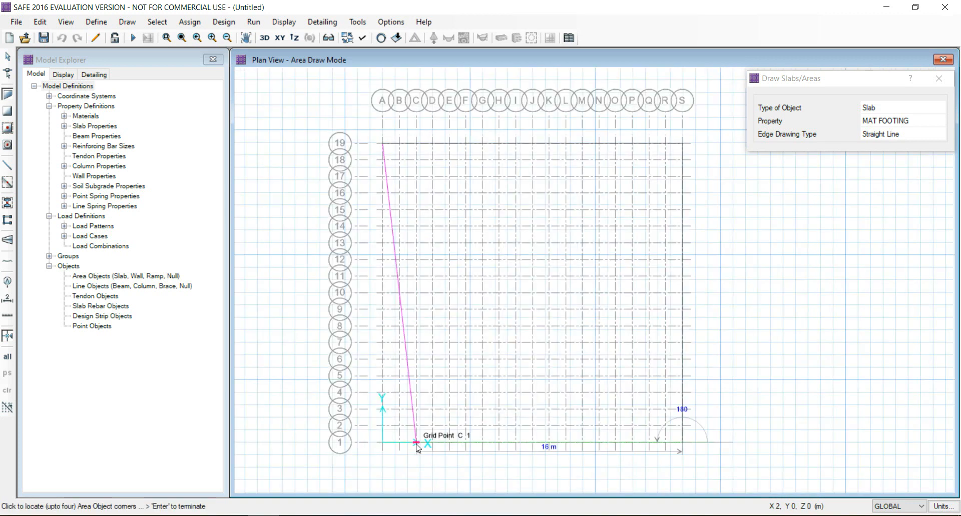
scroll(401, 445, "up", 2)
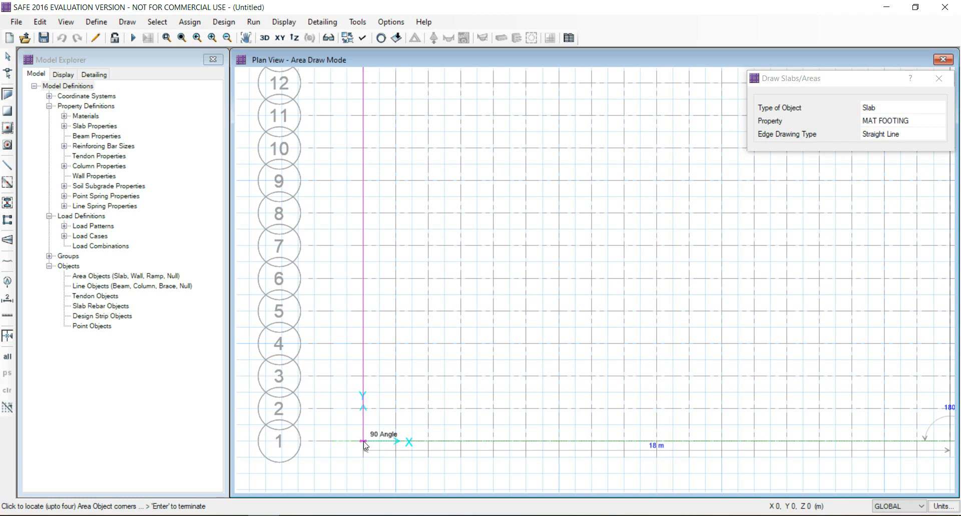
scroll(369, 360, "down", 2)
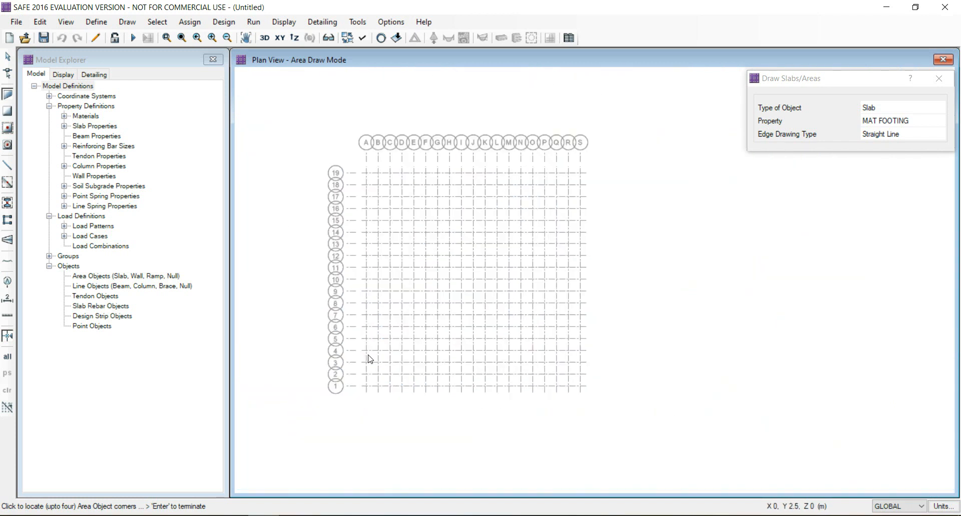
scroll(365, 170, "up", 1)
scroll(365, 170, "up", 1)
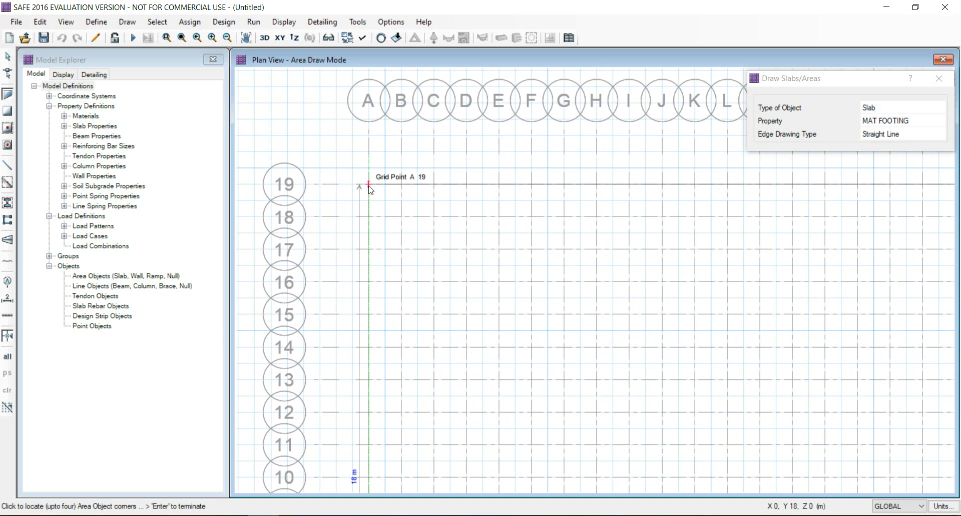
left_click(369, 185)
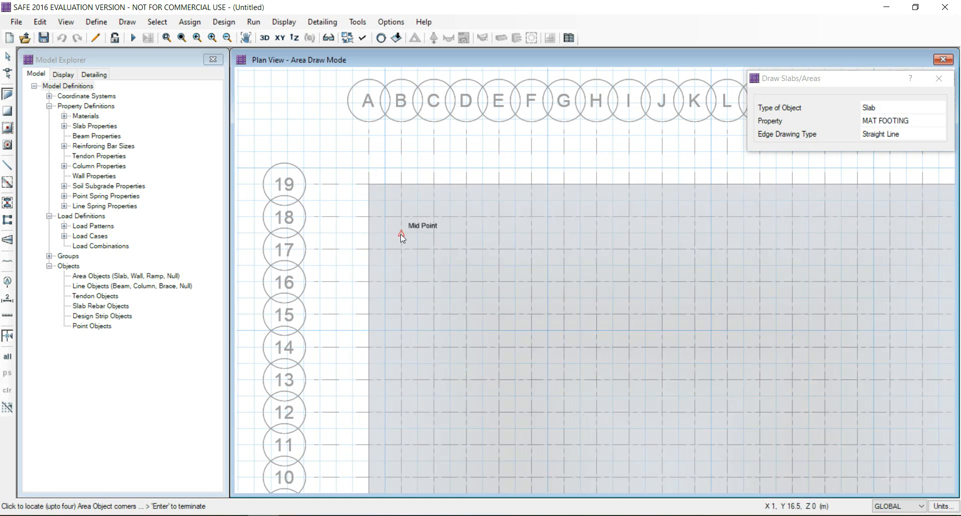
Step: End the slab drawing command with the full mat outline in view
scroll(400, 234, "down", 4)
scroll(379, 280, "up", 2)
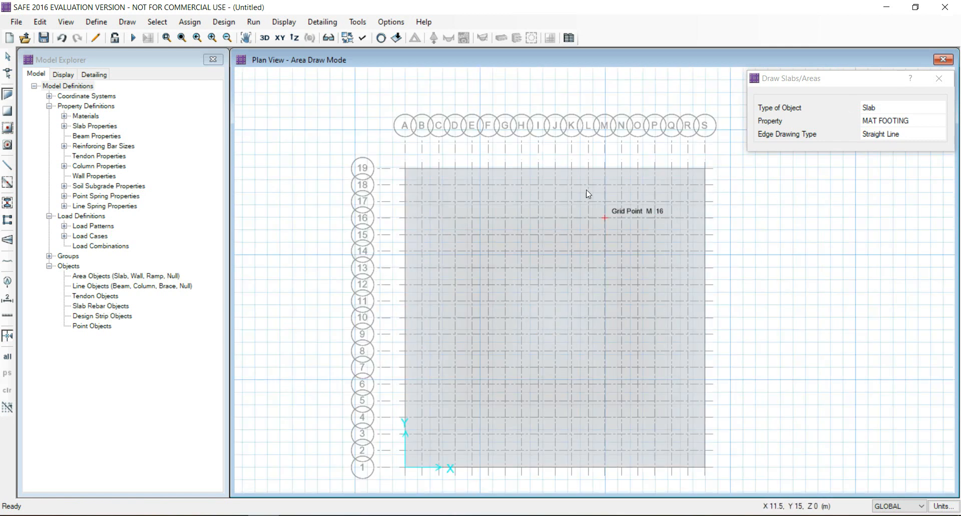
key("Escape")
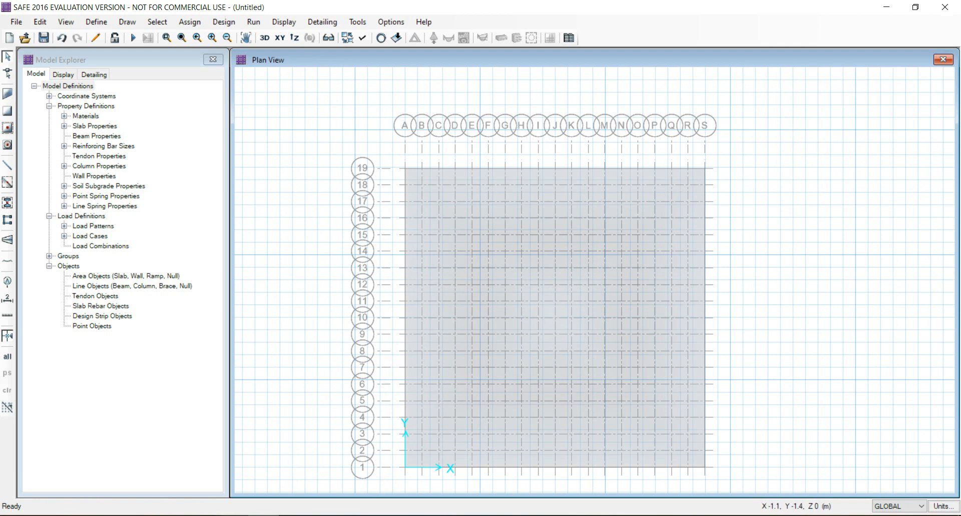
Step: Switch to the PowerPoint slides, examine the footing size slide for the mat's overall dimensions and edge overhang, and return to SAFE
left_click(233, 515)
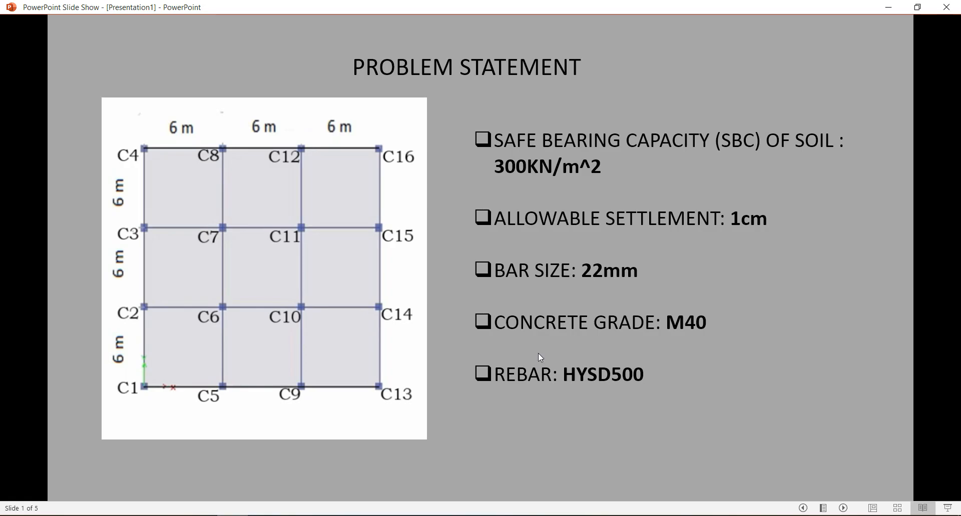
scroll(539, 353, "down", 4)
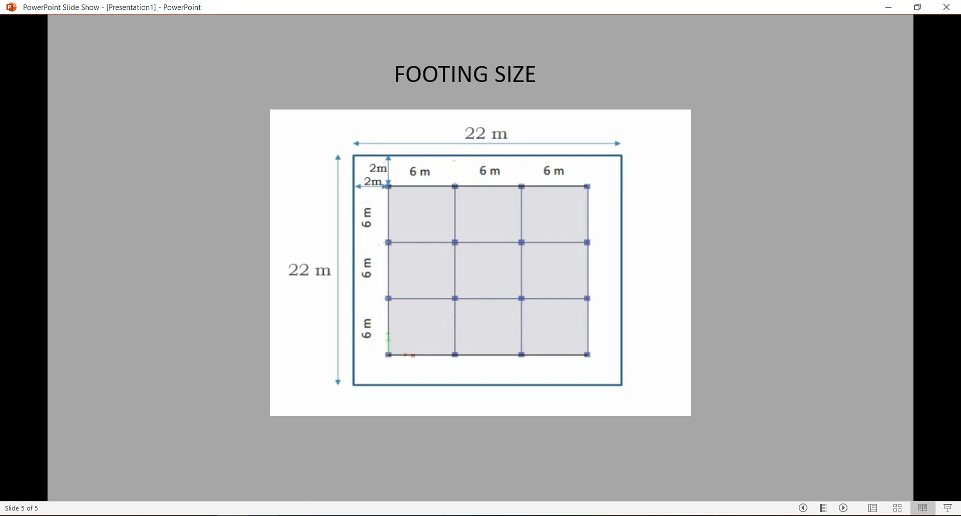
left_click(263, 515)
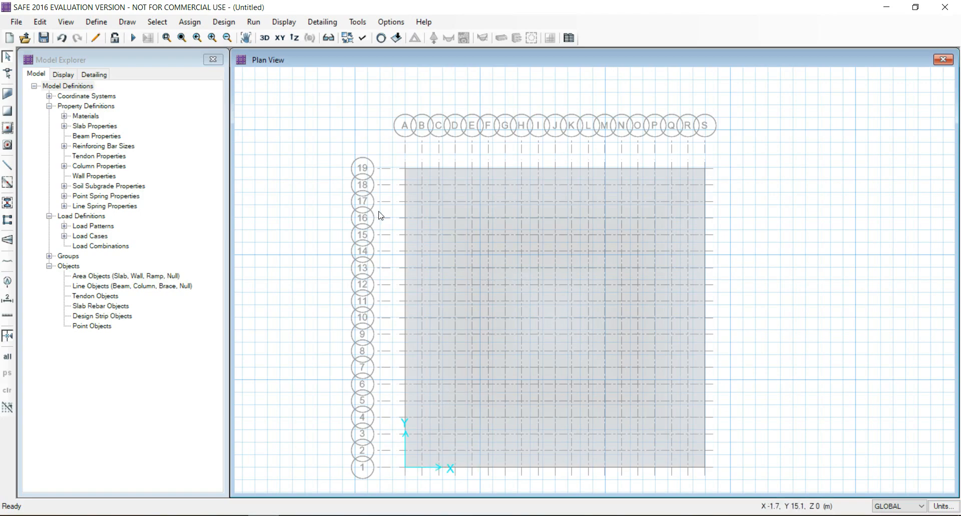
Step: Select the mat slab and expand its area outward by 2 m on every side
scroll(430, 193, "up", 2)
left_click(430, 193)
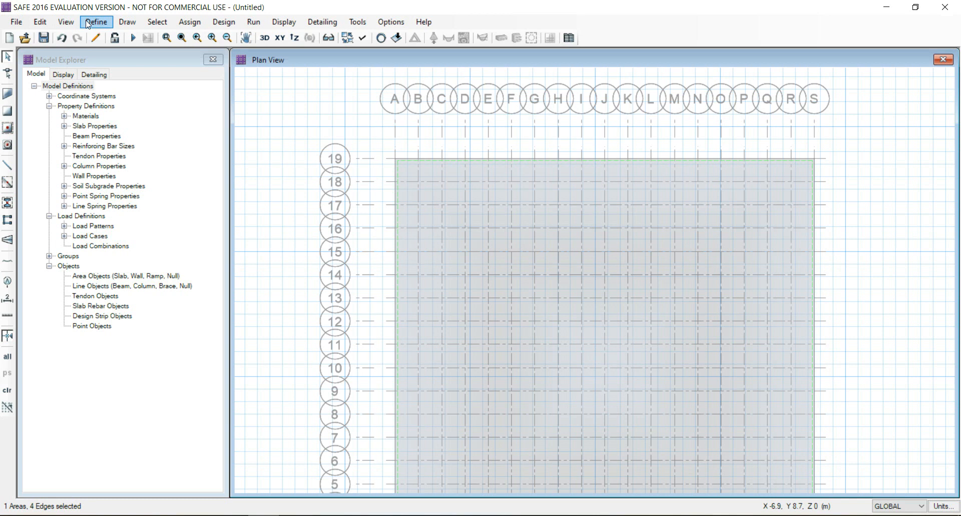
left_click(40, 22)
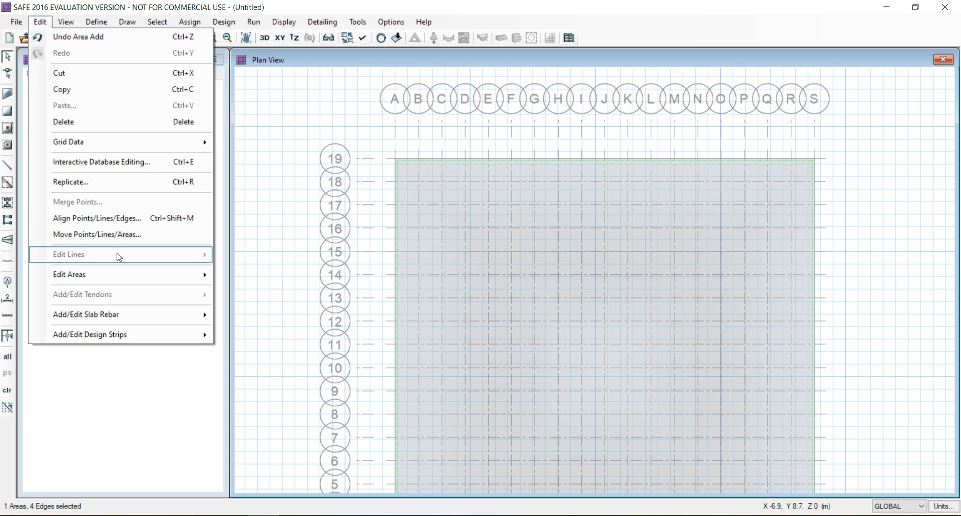
mouse_move(126, 275)
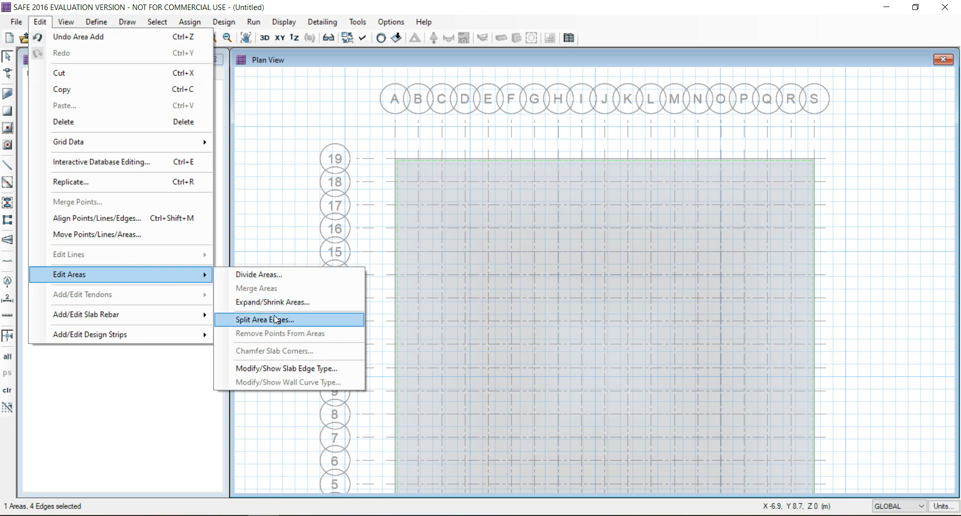
left_click(277, 302)
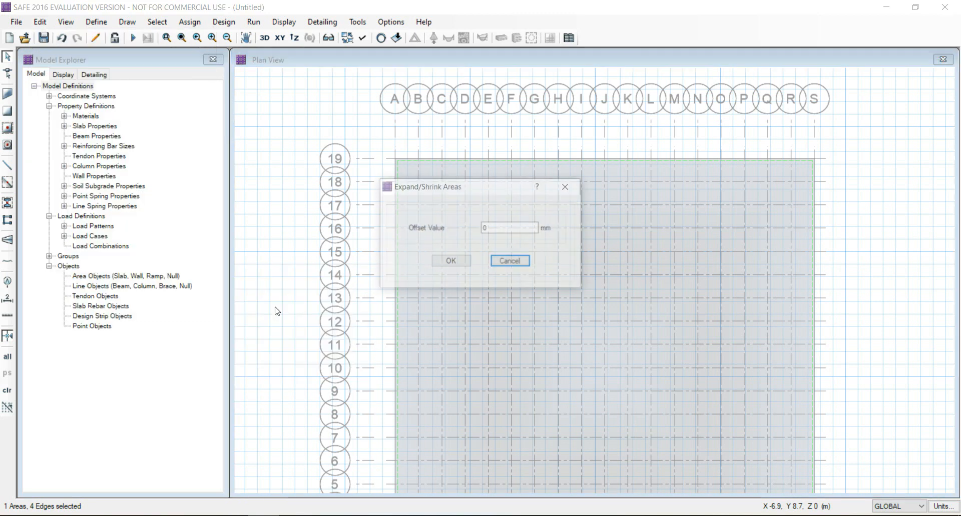
left_click(490, 228)
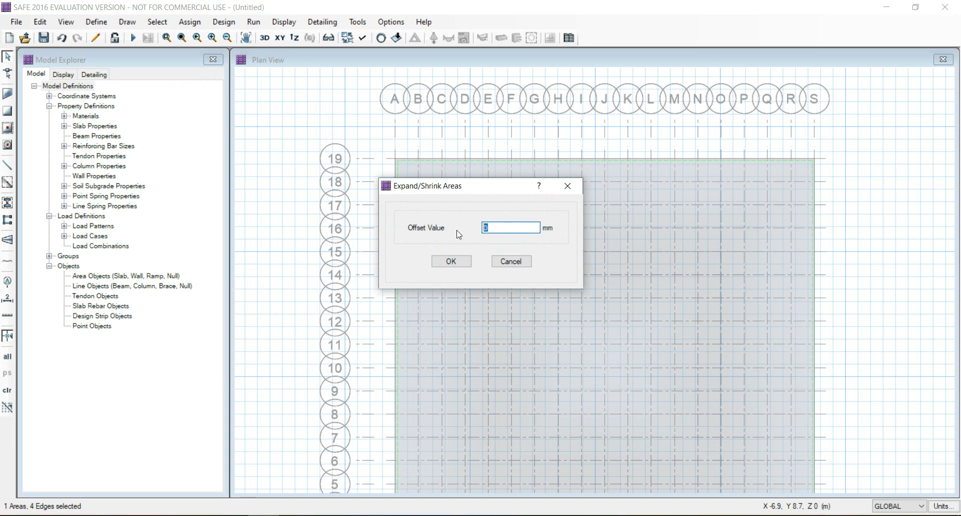
type("2")
left_click(464, 260)
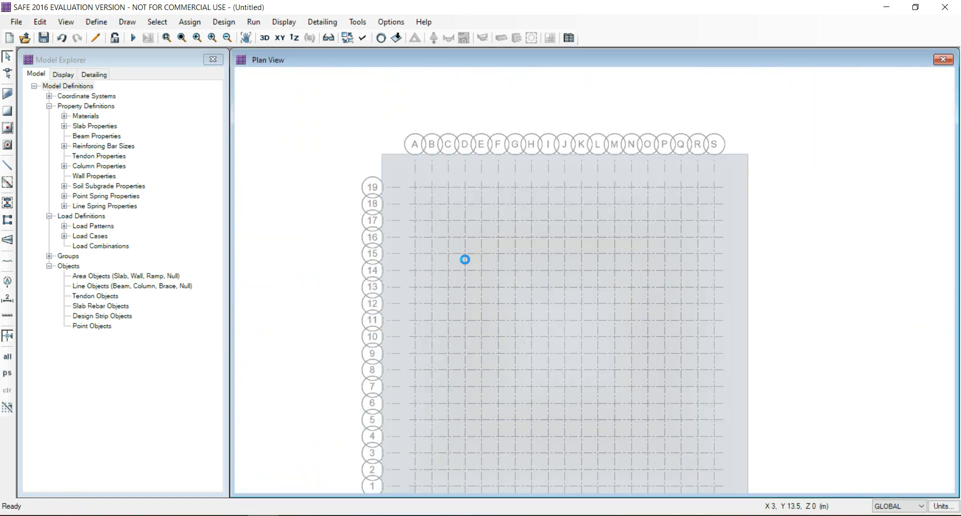
scroll(464, 259, "down", 1)
scroll(449, 371, "up", 1)
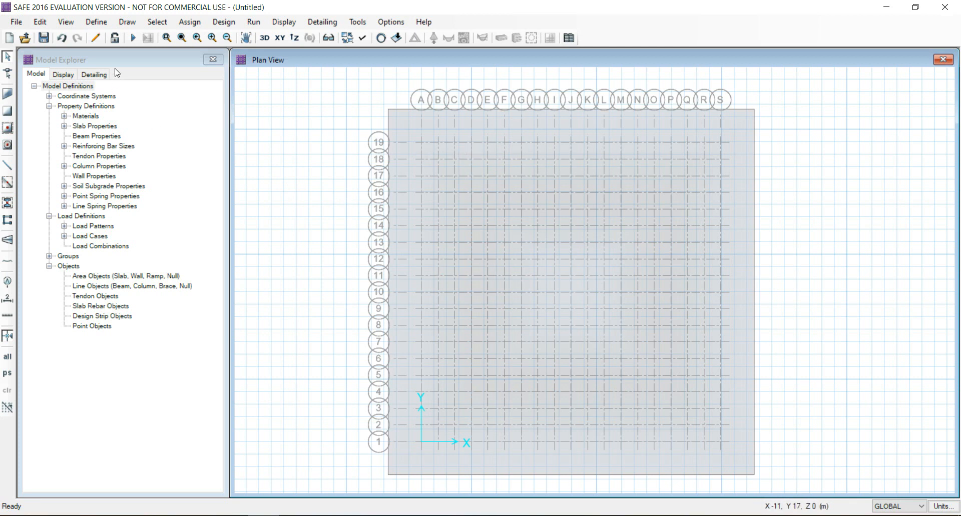
Step: Start drawing columns with the property below set to NONE and the property above set to COL500X500
left_click(127, 22)
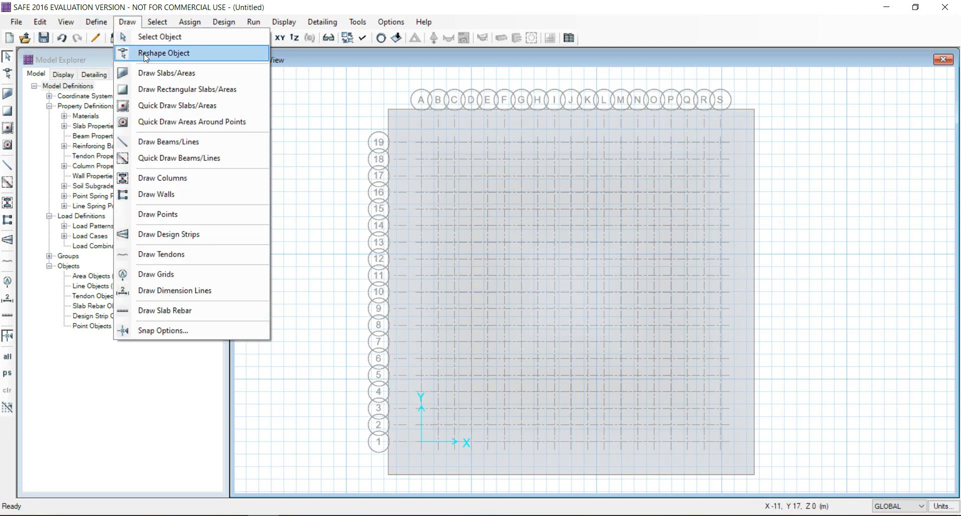
left_click(199, 186)
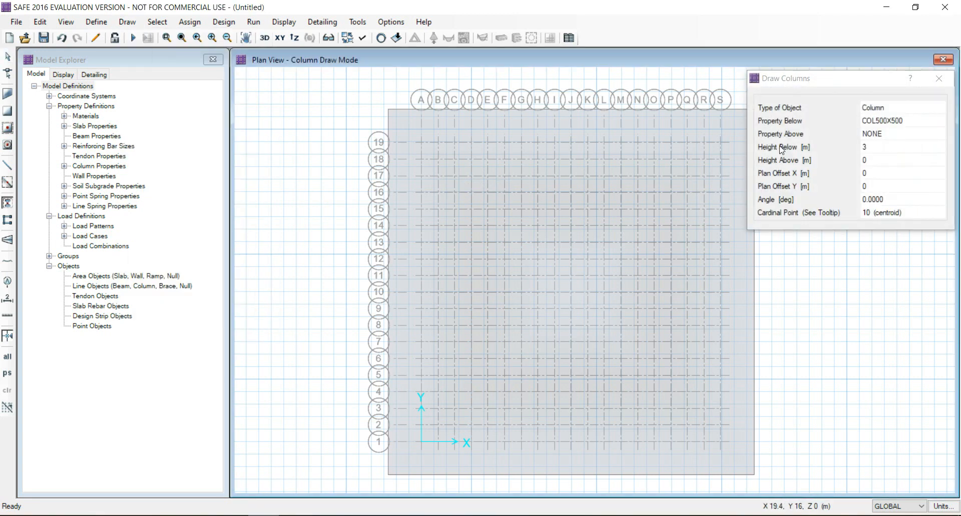
left_click(905, 124)
left_click(940, 121)
left_click(934, 148)
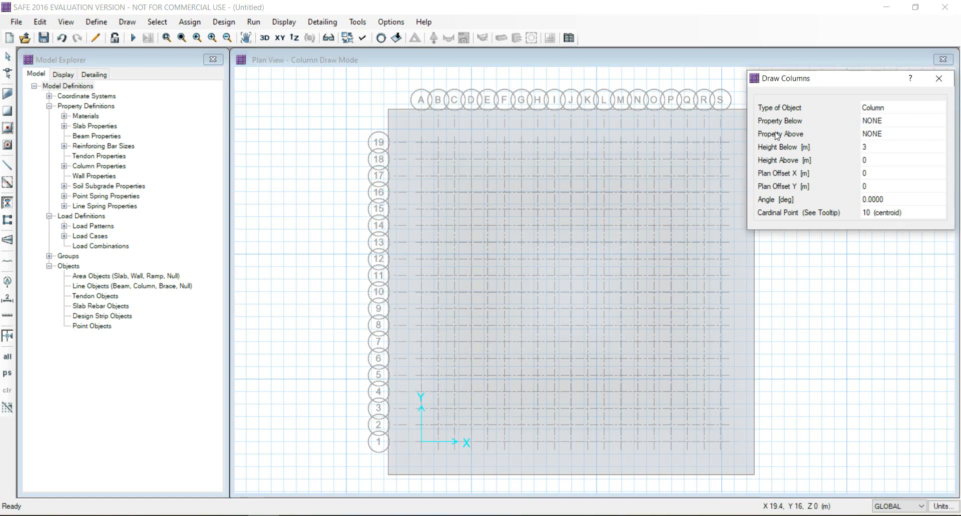
left_click(919, 134)
left_click(918, 134)
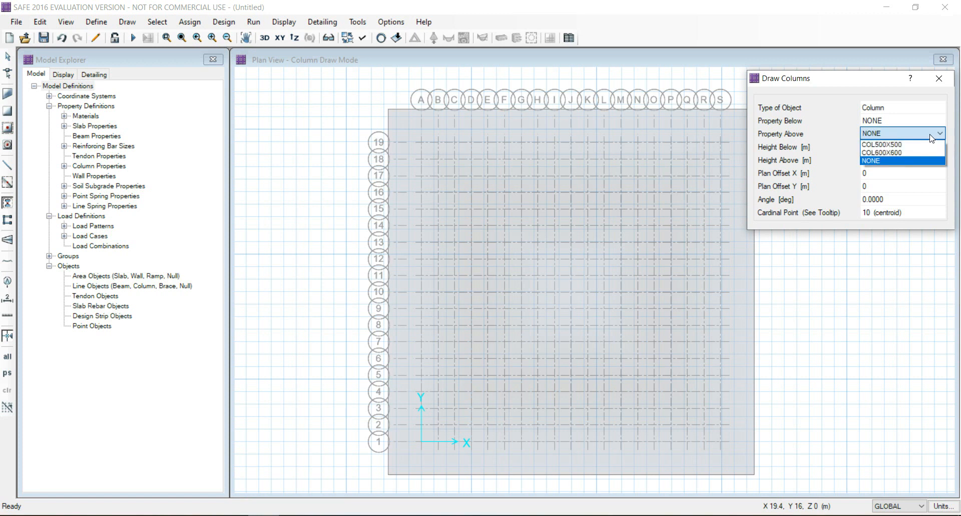
left_click(928, 145)
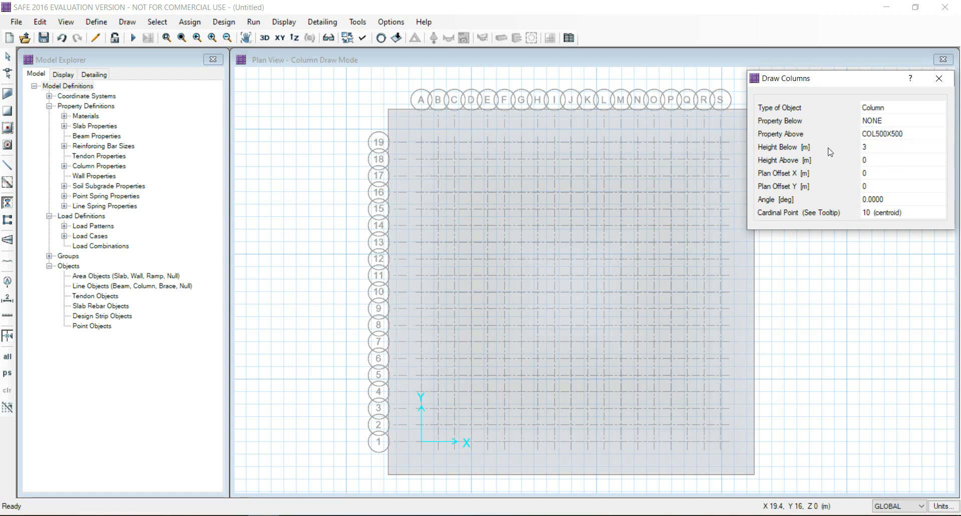
Step: Set the column height below to 0 m and the height above to 2 m
left_click(889, 150)
left_click(888, 147)
type("0")
left_click(882, 163)
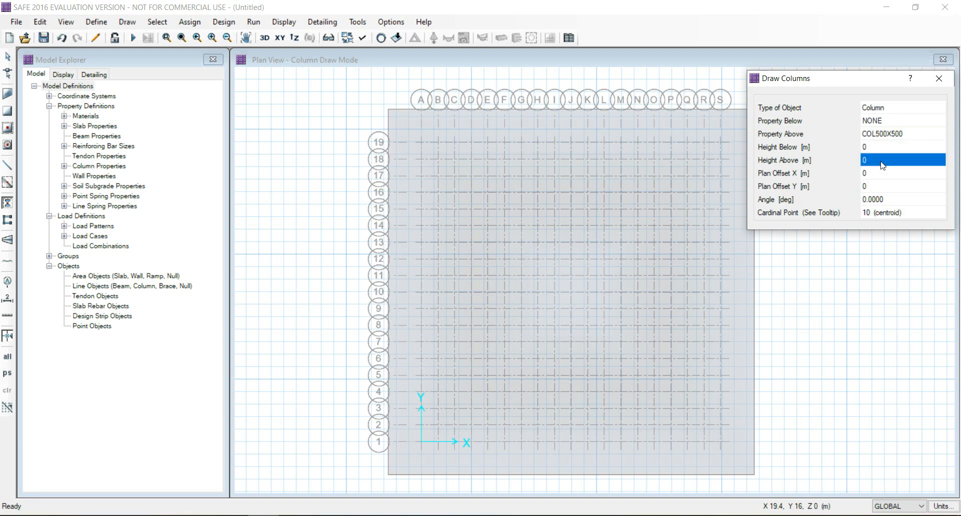
type("2")
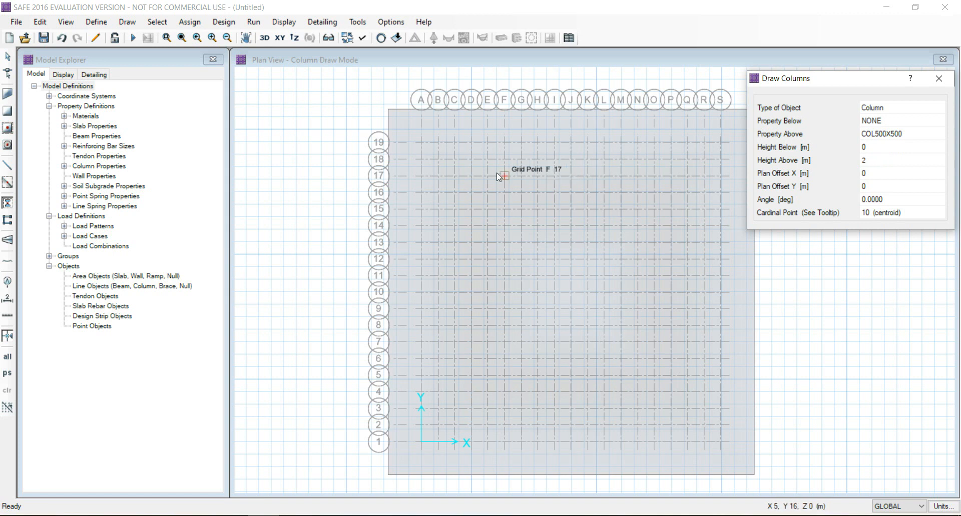
Step: Place the twelve COL500X500 perimeter columns at 6 m spacing, where grid lines A, G, M and S meet lines 1, 7, 13 and 19
left_click(422, 143)
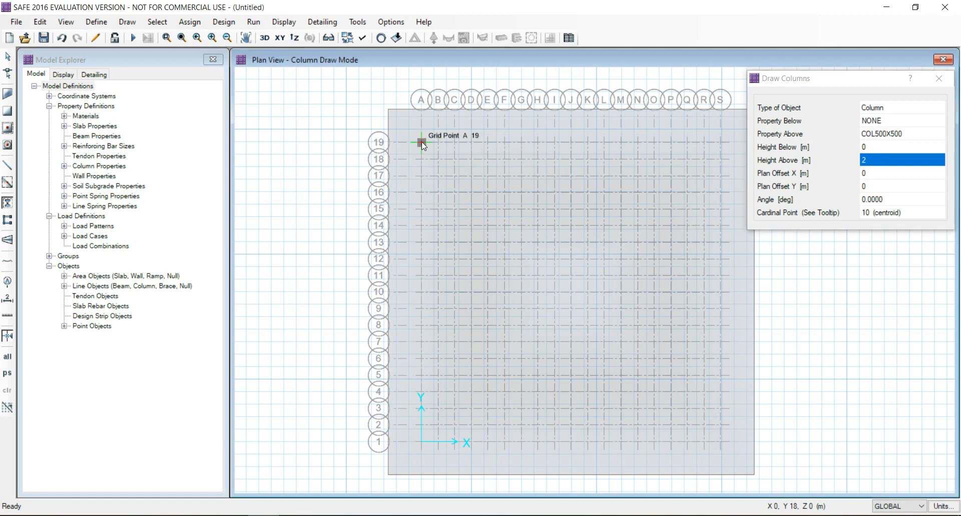
left_click(421, 242)
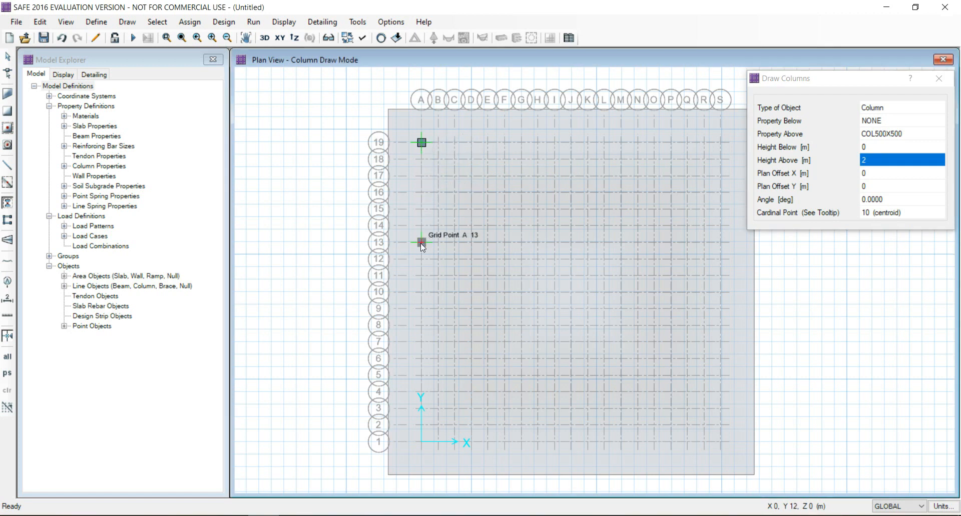
left_click(420, 339)
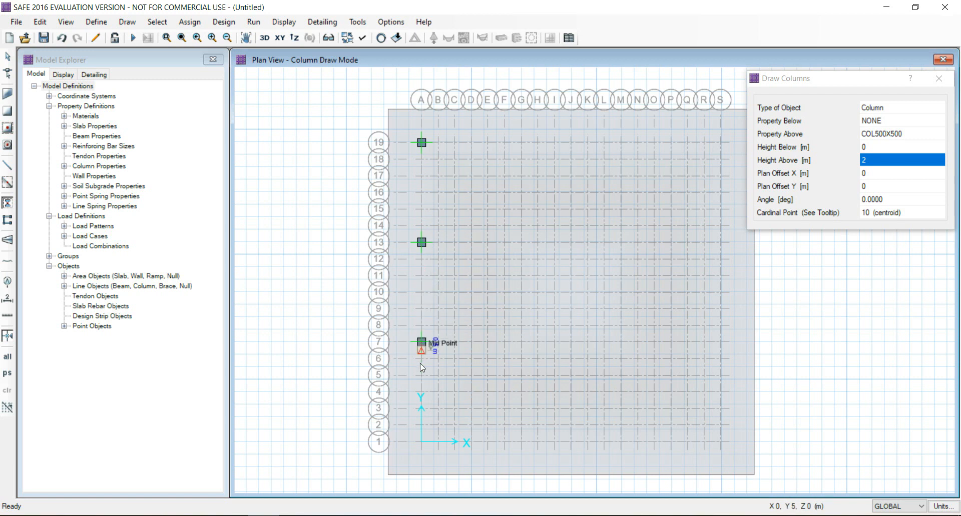
left_click(422, 442)
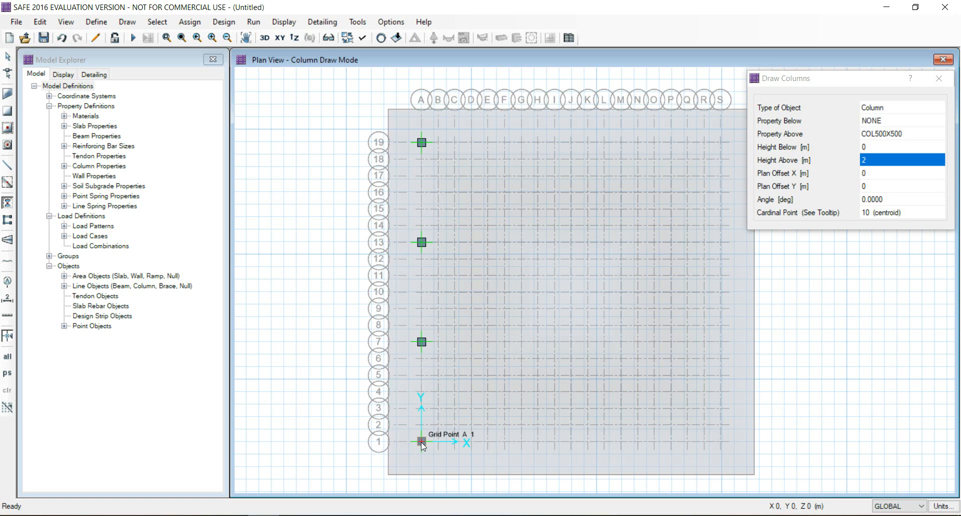
left_click(521, 442)
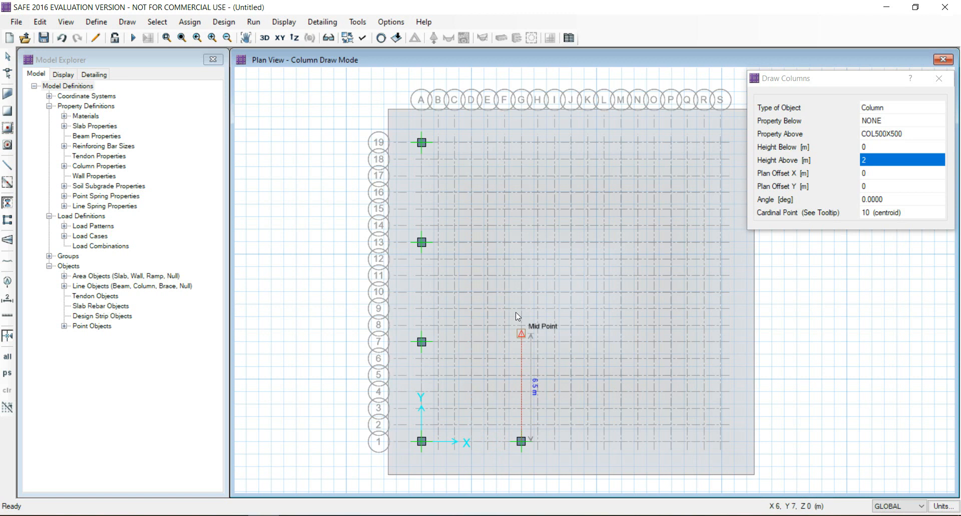
left_click(521, 143)
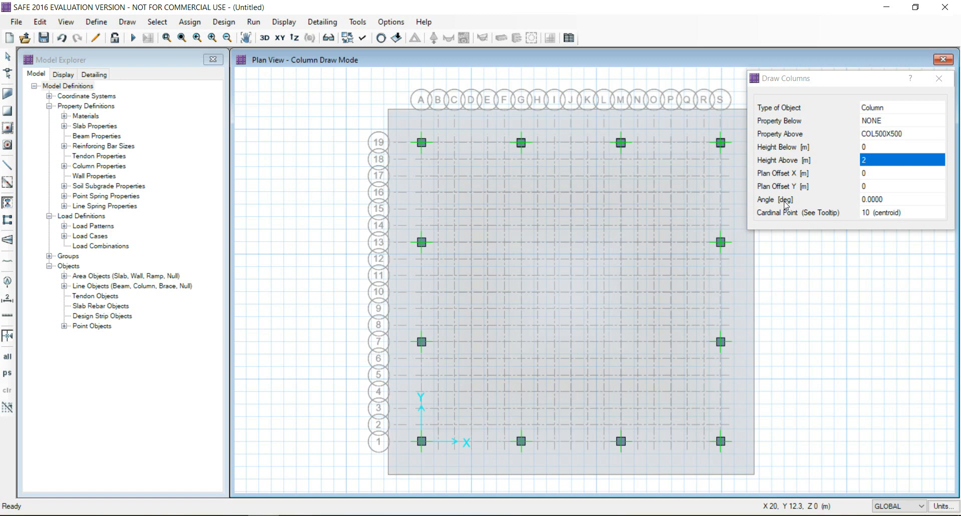
Step: Change the property above to COL600X600, place the four interior columns at G13, M13, M7 and G7, and end column drawing
left_click(867, 134)
left_click(899, 135)
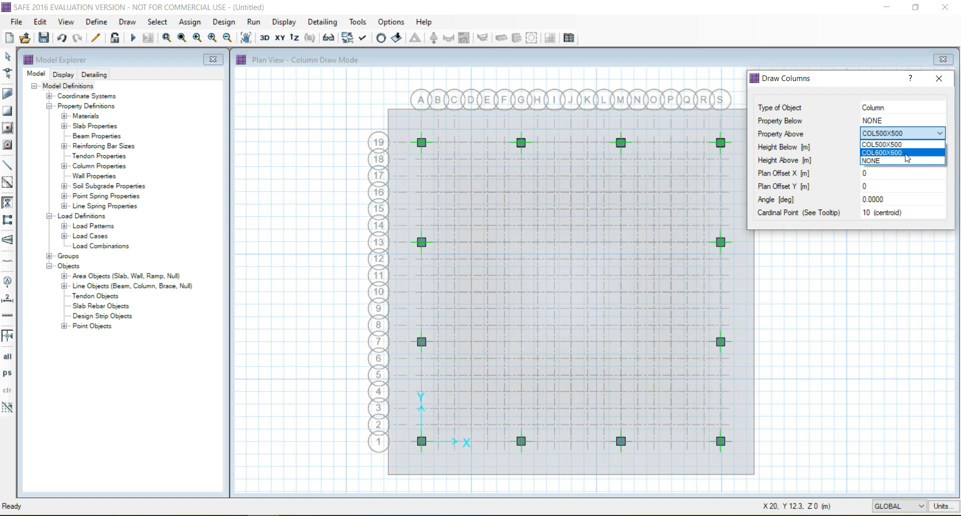
left_click(907, 153)
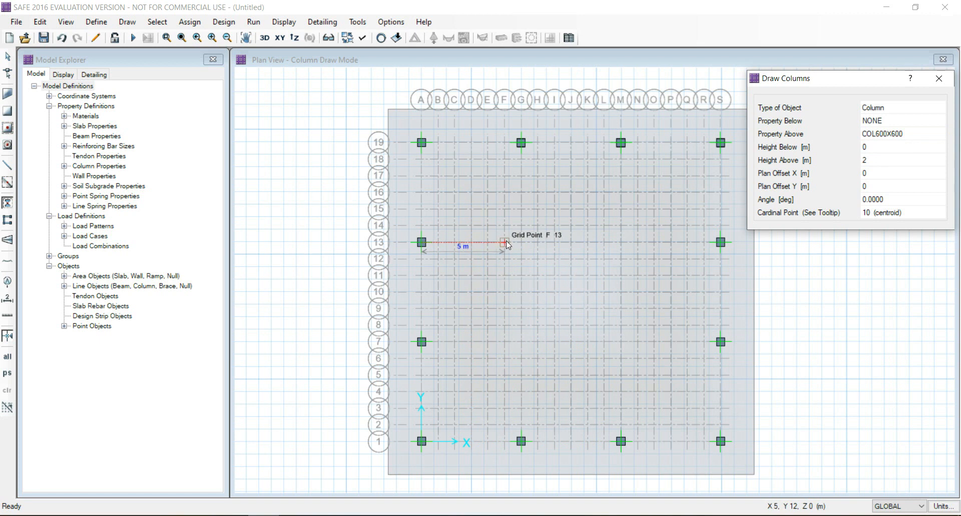
left_click(520, 242)
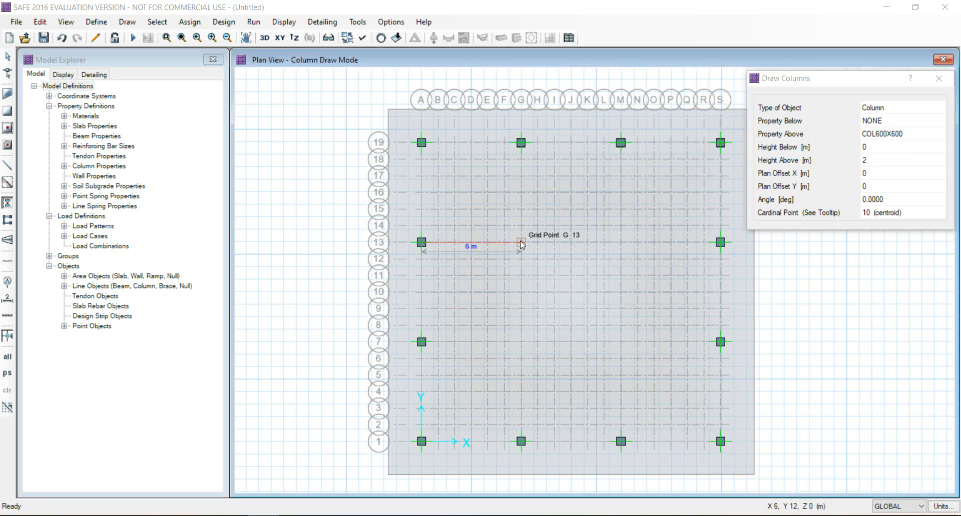
left_click(622, 240)
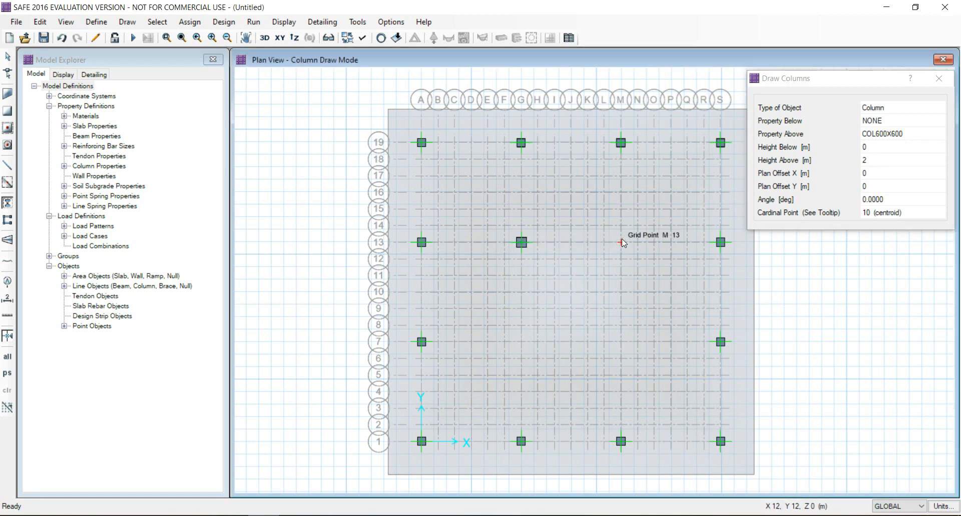
left_click(622, 341)
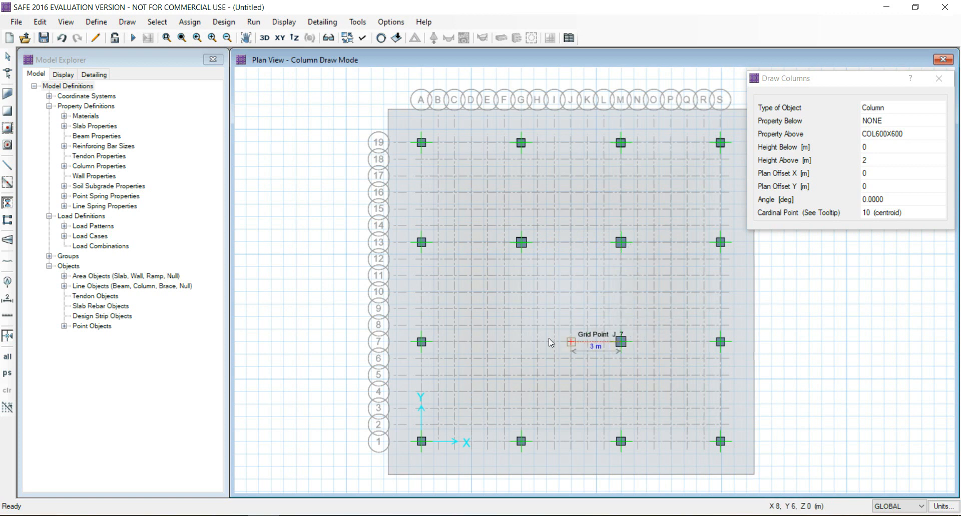
left_click(521, 341)
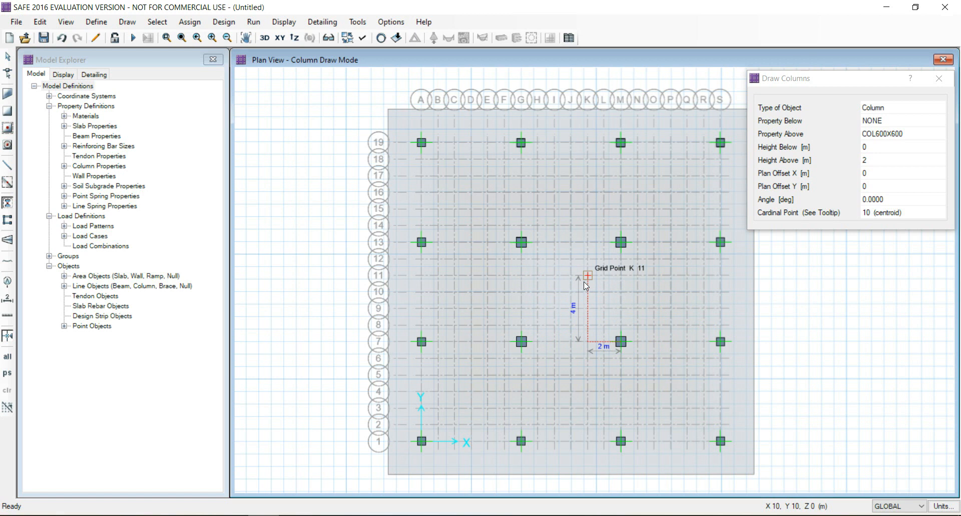
key("Escape")
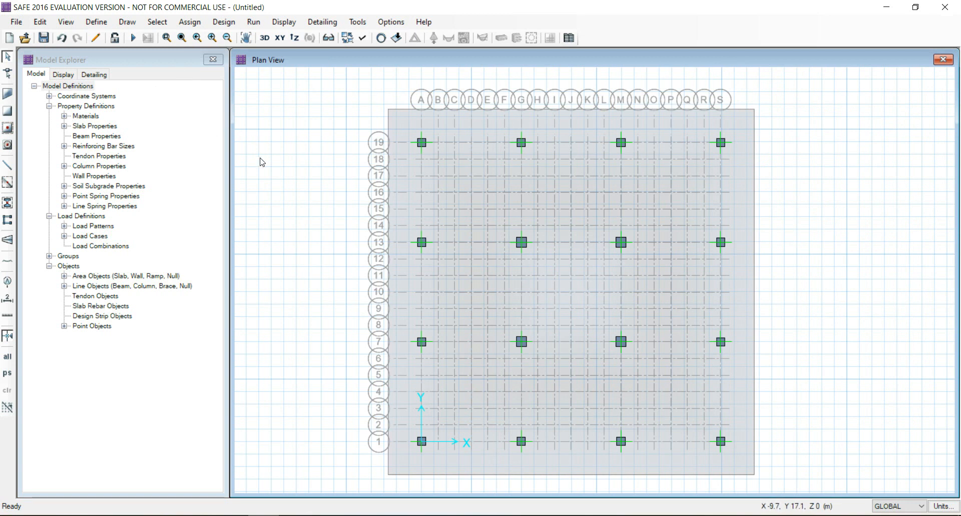
Step: Start drawing layer A column design strips with start and end widths of 4 m on both the left and right sides
left_click(128, 23)
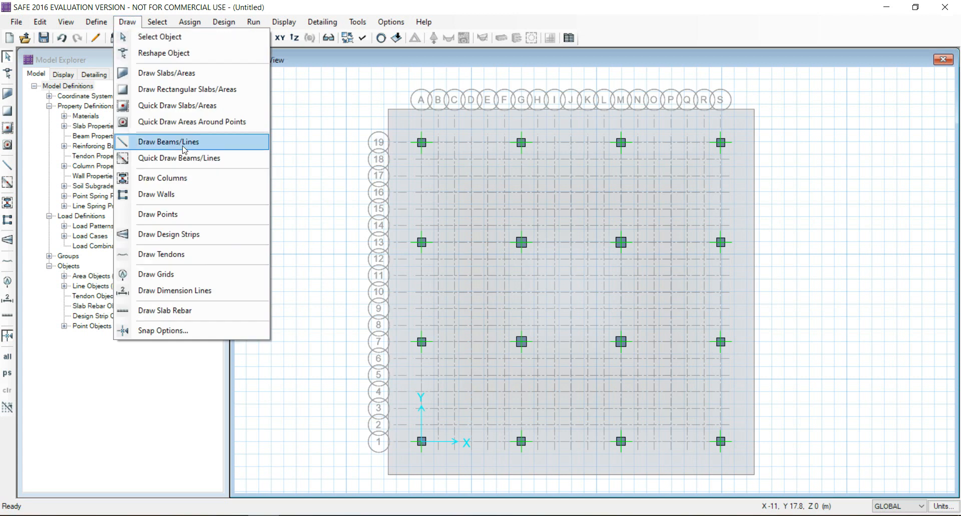
left_click(198, 233)
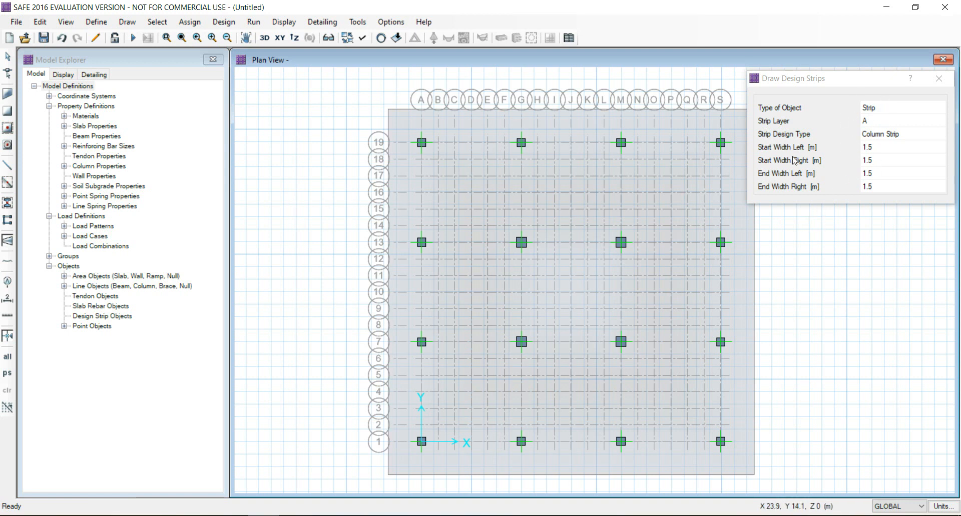
left_click(880, 150)
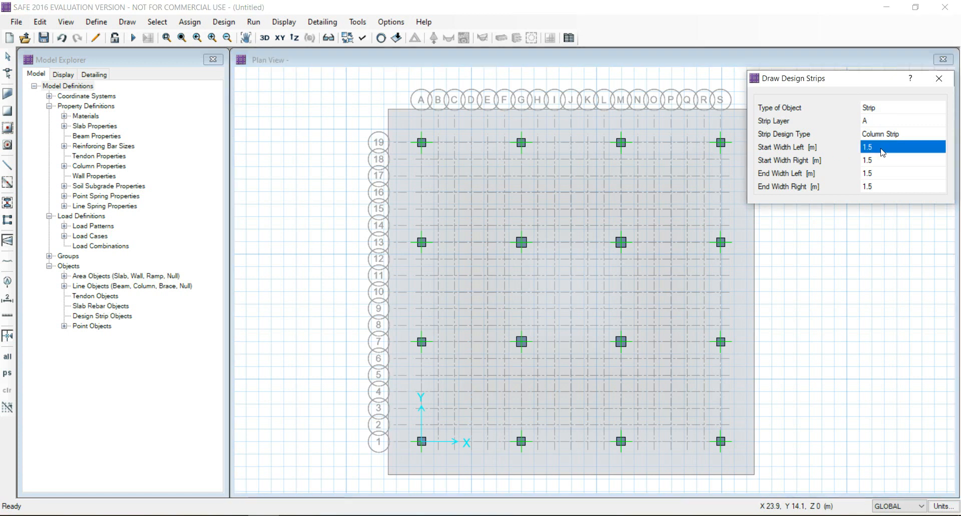
type("4")
left_click(888, 161)
type("4")
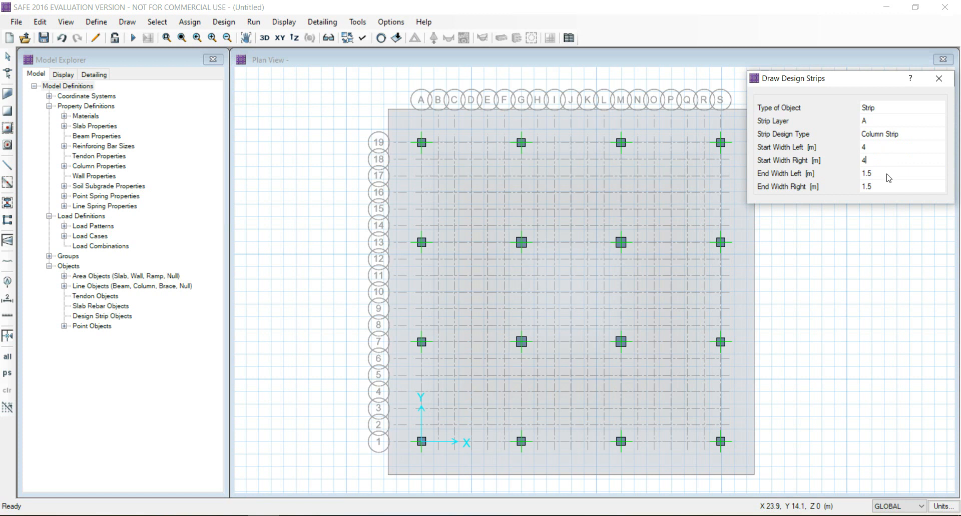
left_click(887, 174)
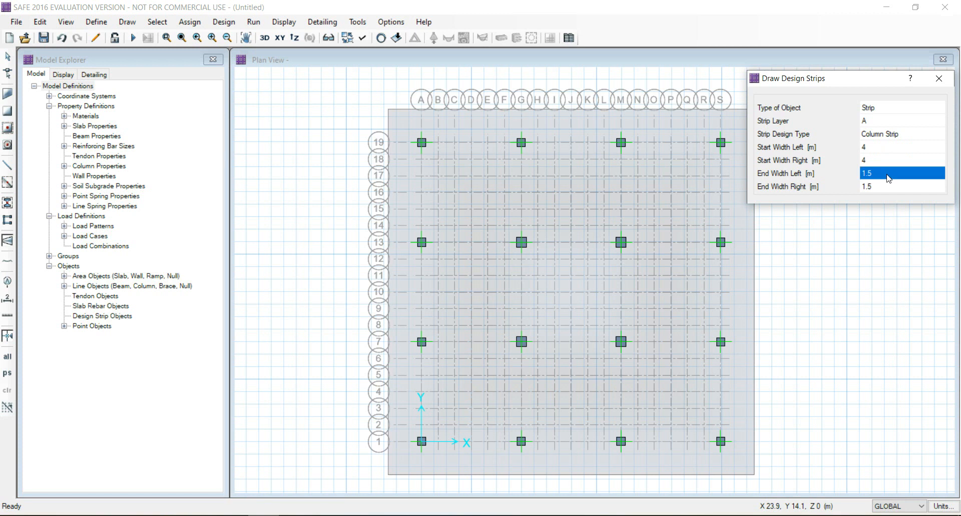
type("4")
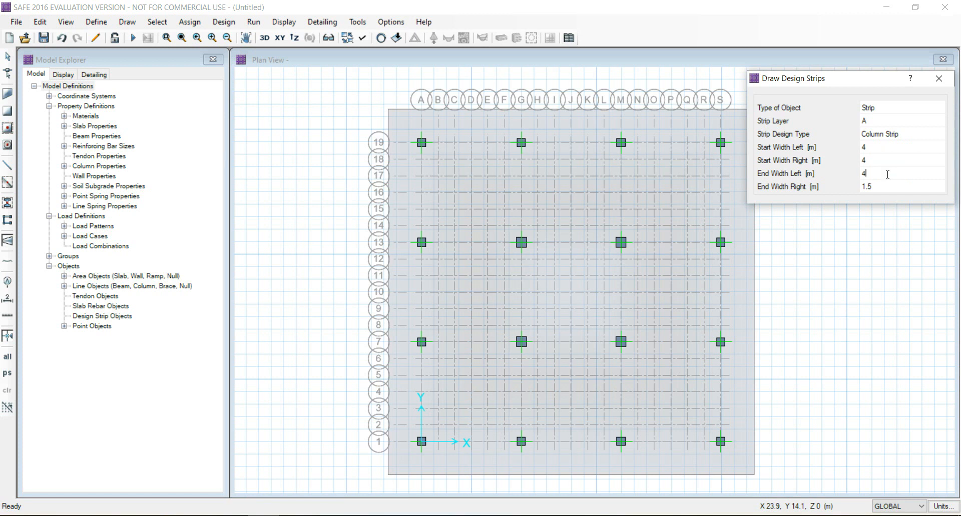
left_click(886, 189)
type("4")
Step: Draw a layer A column strip about 22 m long along grid line 19, from one mat edge to the opposite edge
scroll(390, 146, "up", 2)
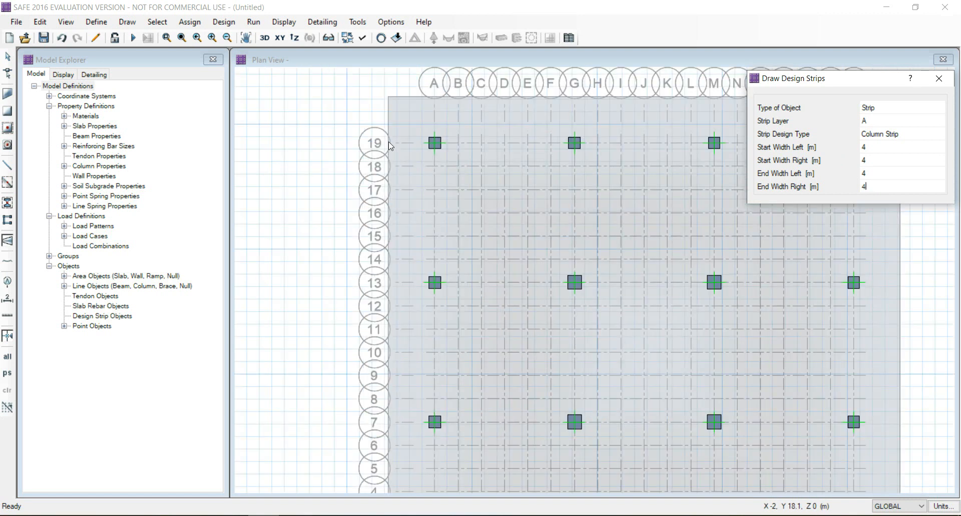
left_click(389, 144)
scroll(390, 146, "down", 3)
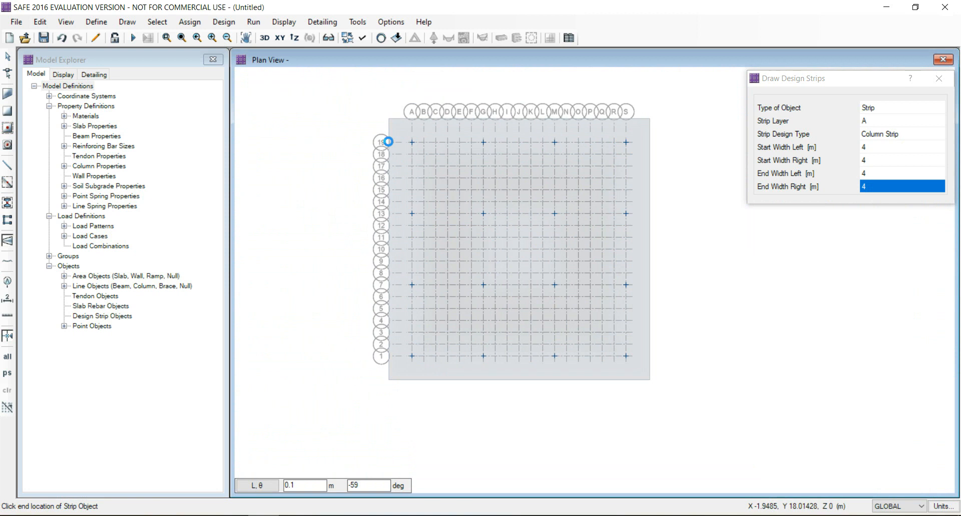
scroll(643, 146, "up", 2)
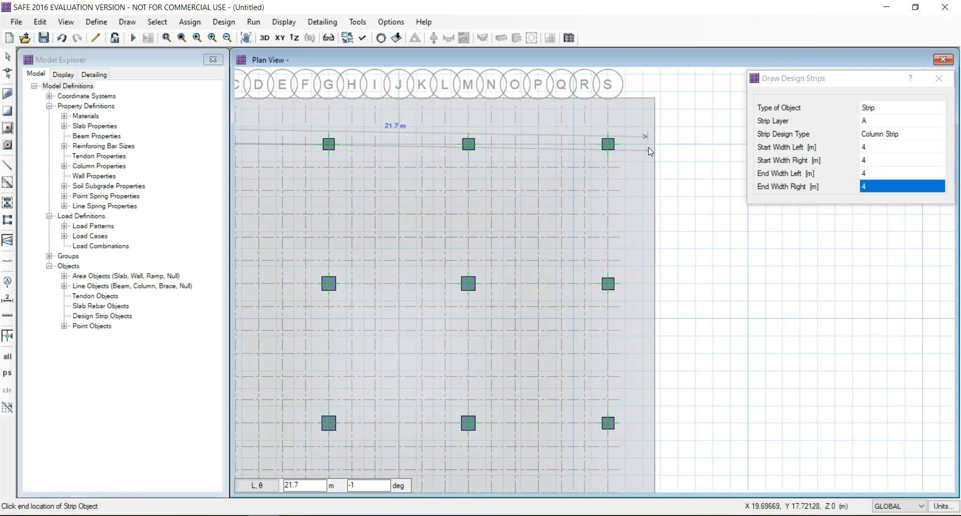
scroll(648, 149, "up", 3)
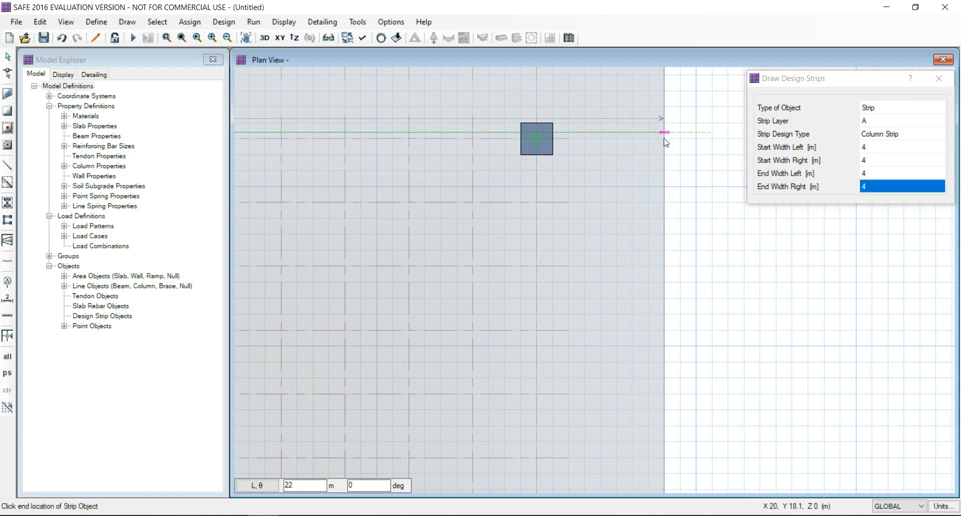
left_click(664, 138)
scroll(666, 142, "down", 2)
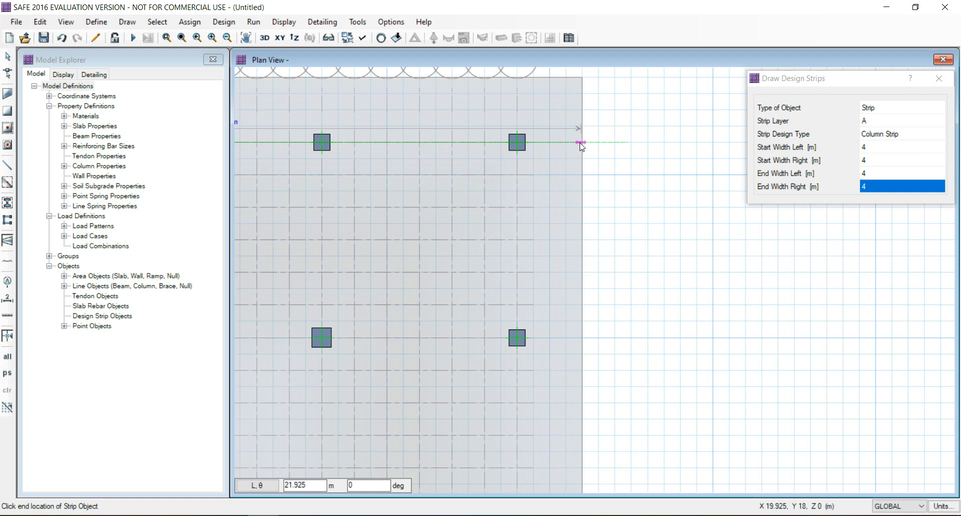
left_click(581, 143)
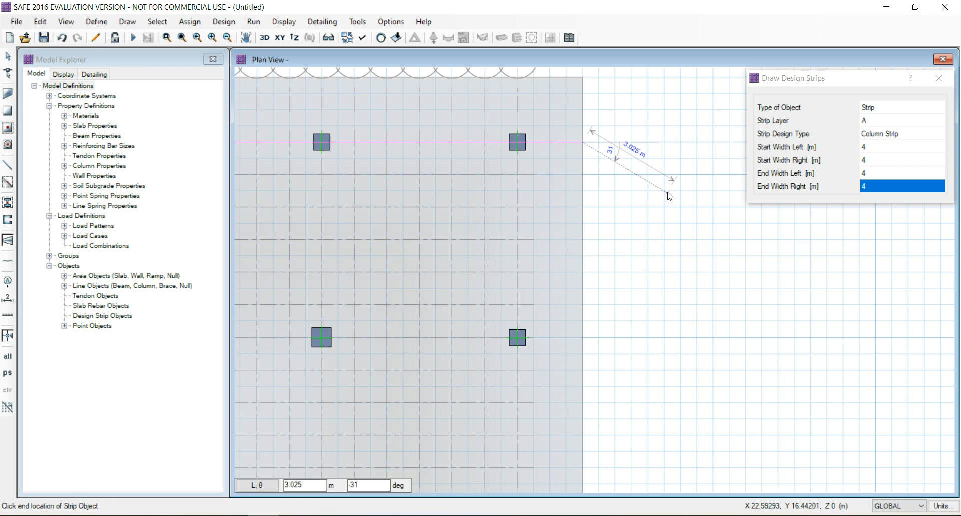
key("Return")
Step: Draw the remaining layer A column strips along grid lines 13, 7 and 1, spanning the mat from edge to edge
scroll(667, 195, "down", 3)
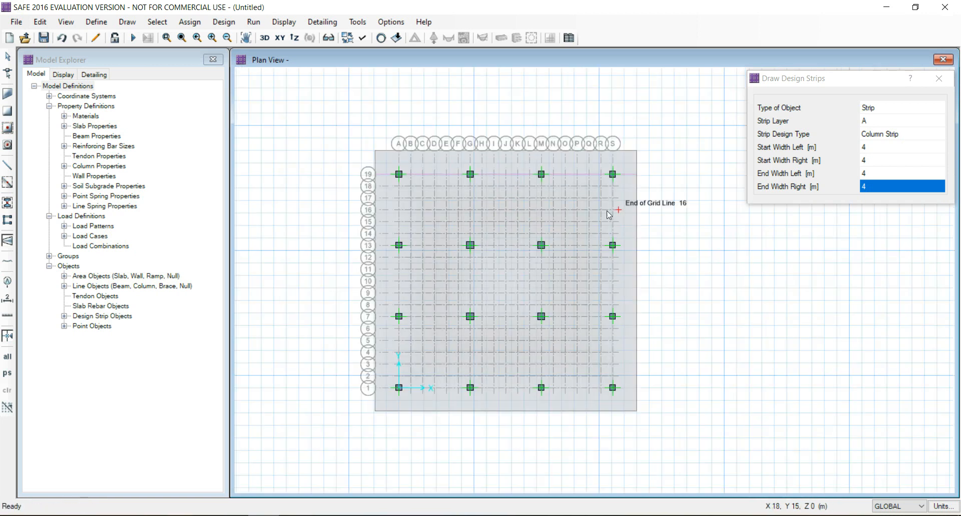
scroll(431, 170, "up", 1)
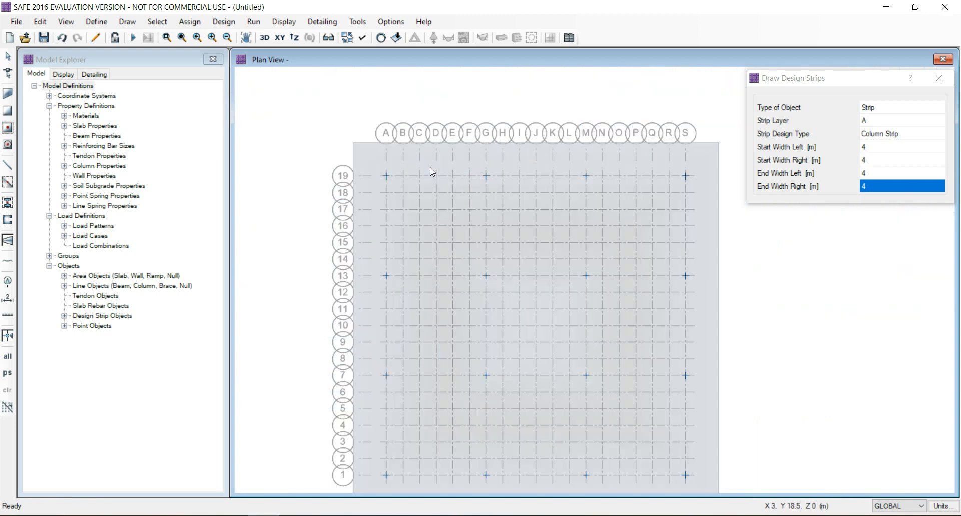
scroll(430, 172, "up", 1)
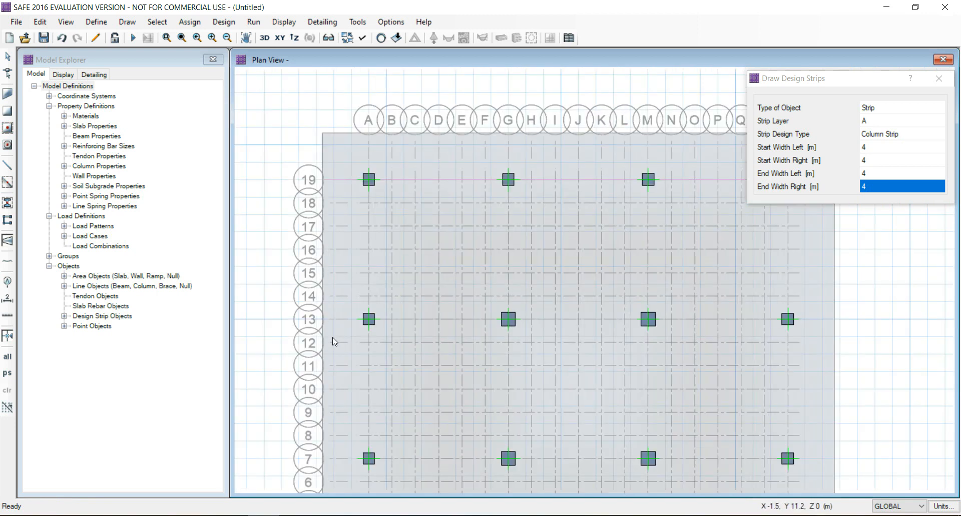
scroll(332, 317, "down", 2)
scroll(337, 316, "up", 1)
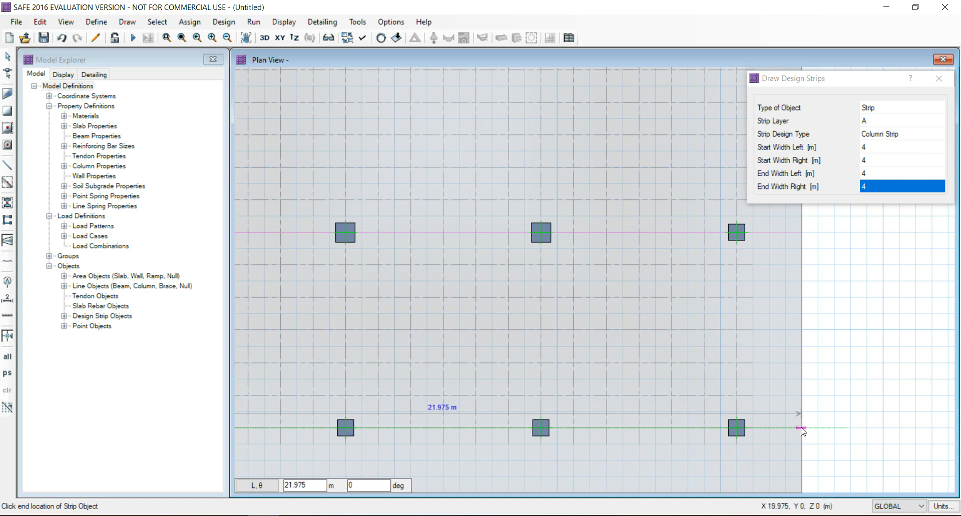
double_click(802, 429)
key("Escape")
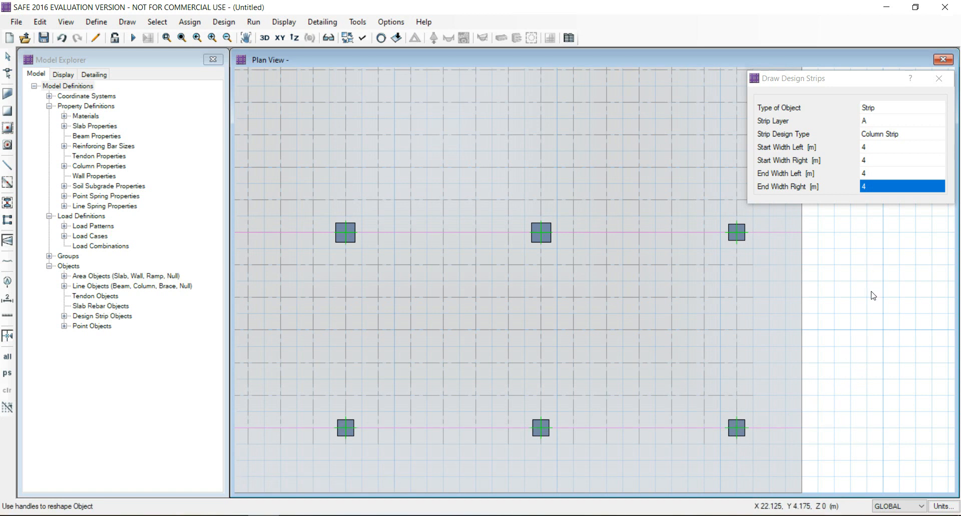
Step: Switch the strip layer to B and draw a column strip about 22 m long along grid line A, between opposite mat edges
left_click(878, 124)
left_click(878, 123)
left_click(881, 144)
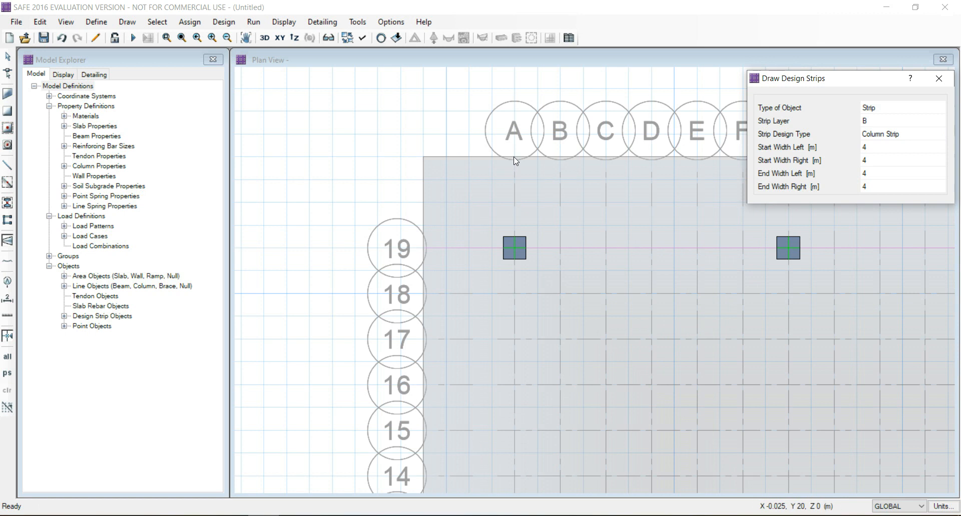
left_click(513, 157)
scroll(513, 157, "down", 2)
scroll(513, 157, "down", 2)
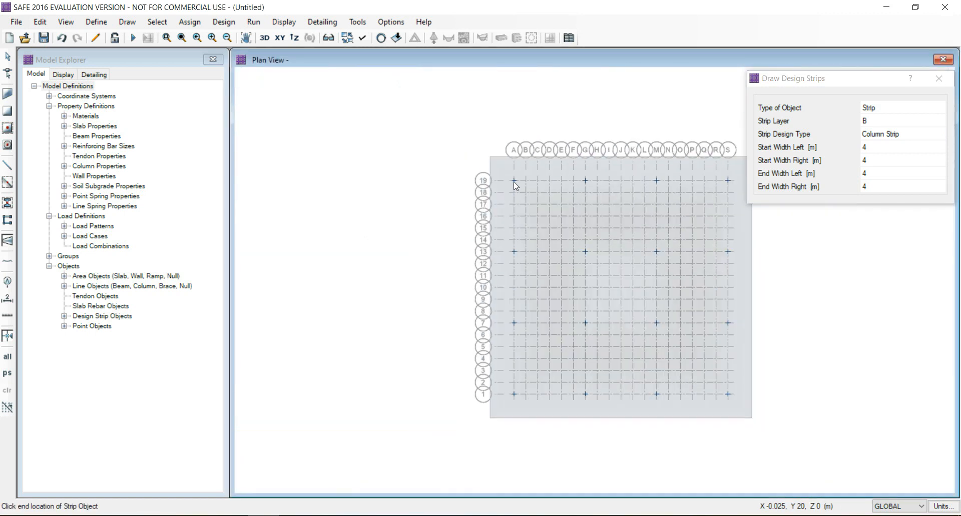
scroll(519, 415, "up", 2)
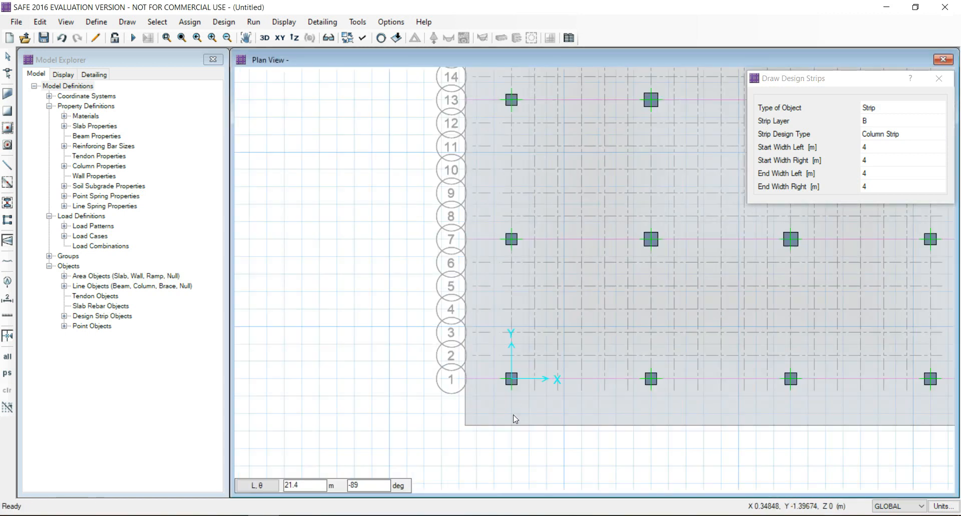
scroll(510, 413, "up", 4)
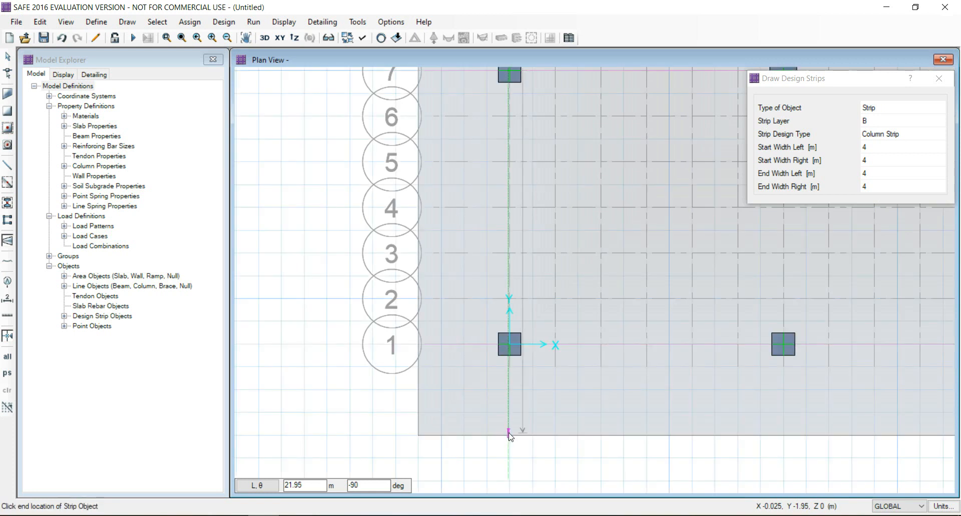
left_click(508, 437)
scroll(530, 403, "up", 1)
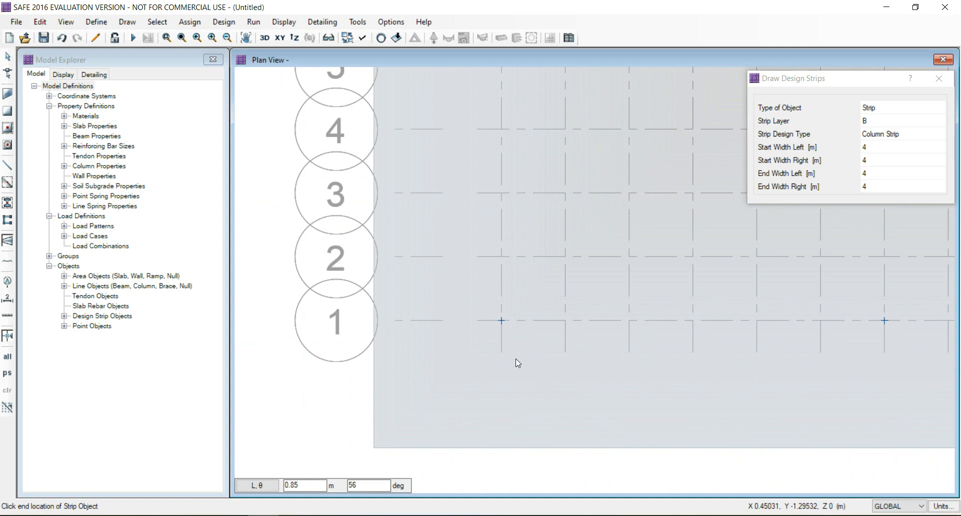
scroll(506, 344, "up", 2)
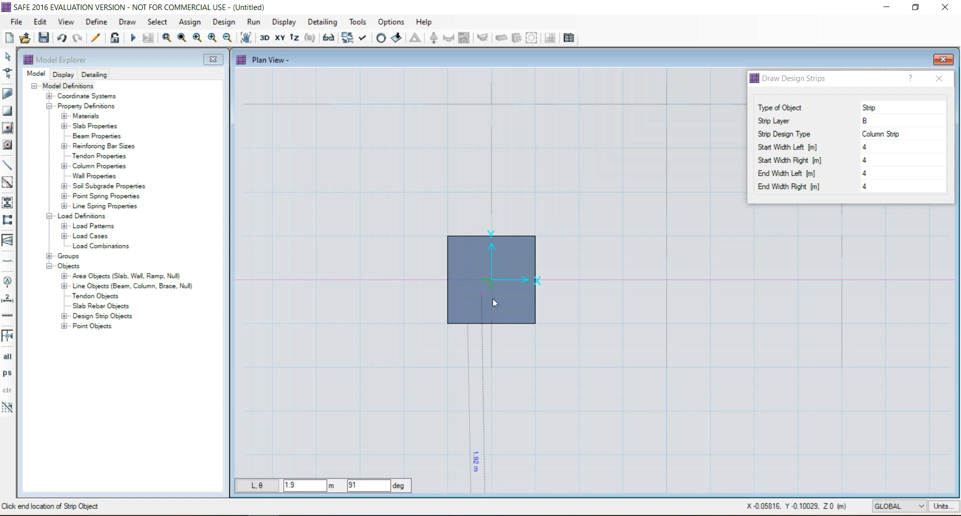
scroll(489, 299, "down", 1)
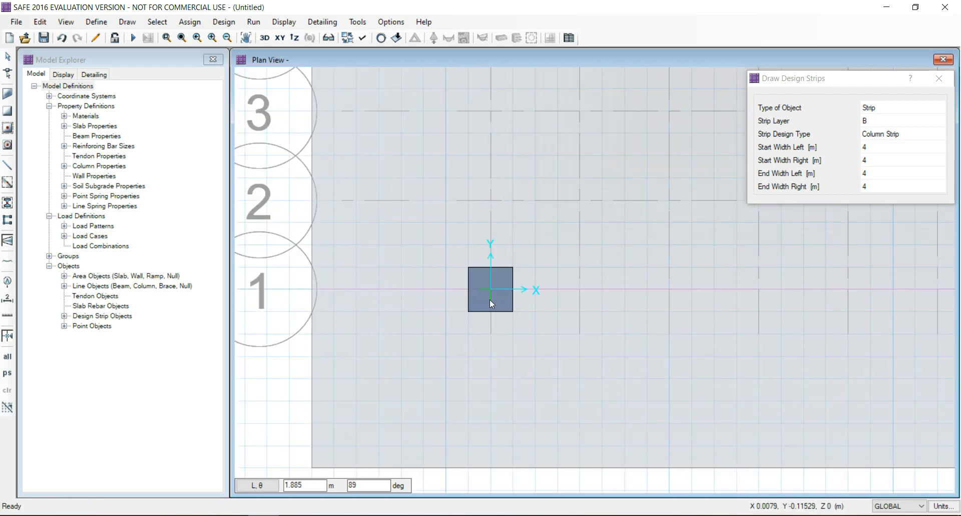
scroll(490, 299, "down", 1)
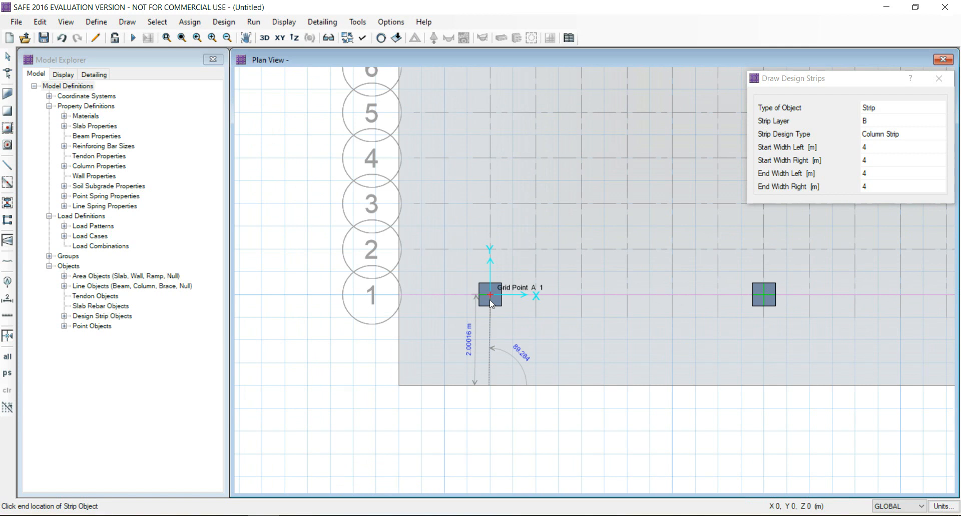
scroll(376, 350, "down", 3)
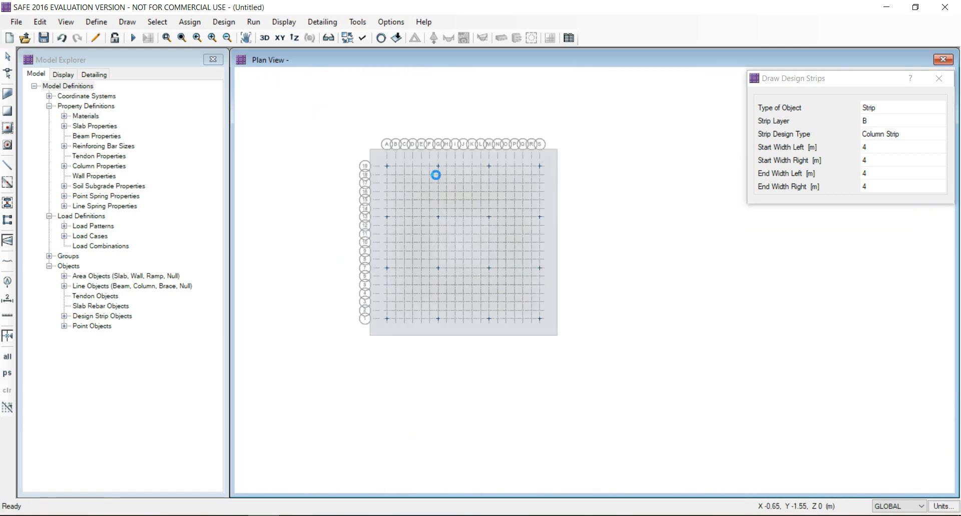
Step: Draw the other layer B column strips along grid lines G, M and S across the full mat, and end strip drawing
scroll(434, 178, "up", 3)
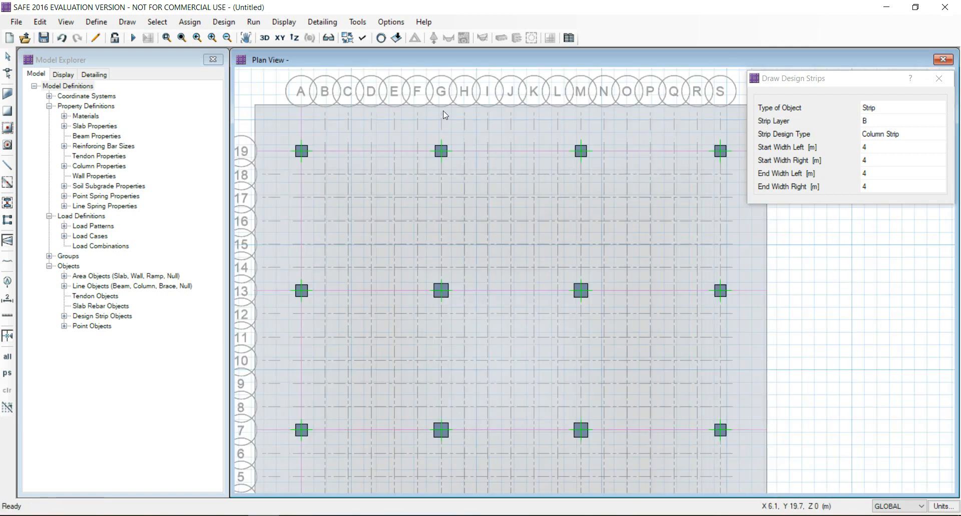
scroll(443, 111, "up", 2)
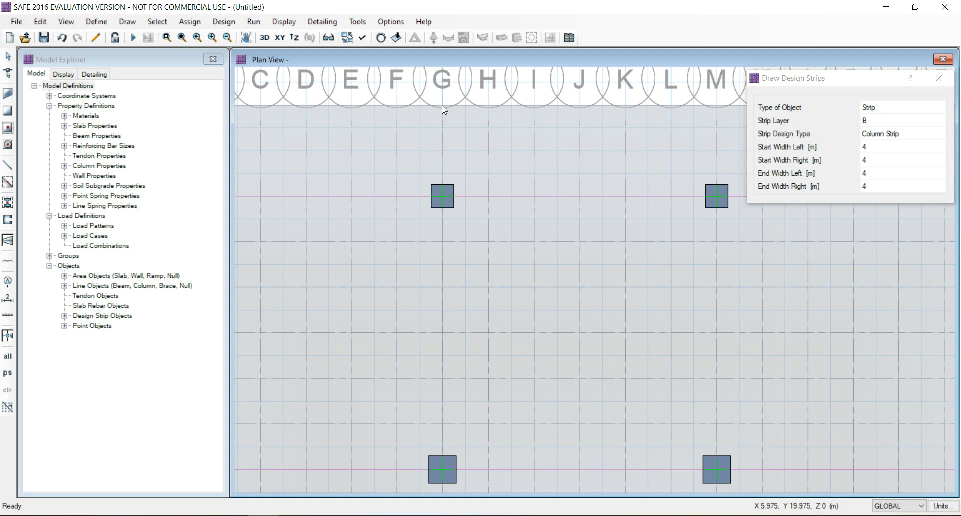
key("F3")
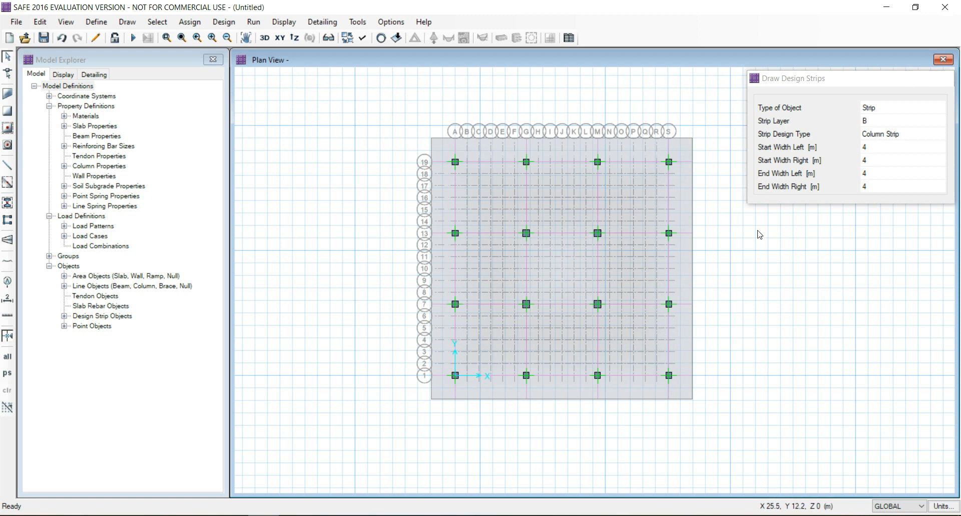
key("Escape")
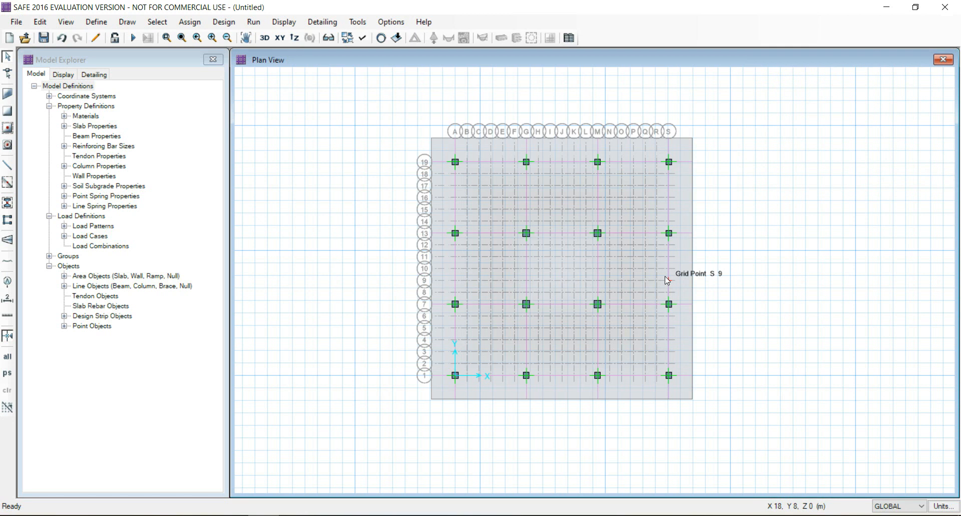
Step: Display the labels, widths and stations of the design strips in the plan view
left_click(362, 38)
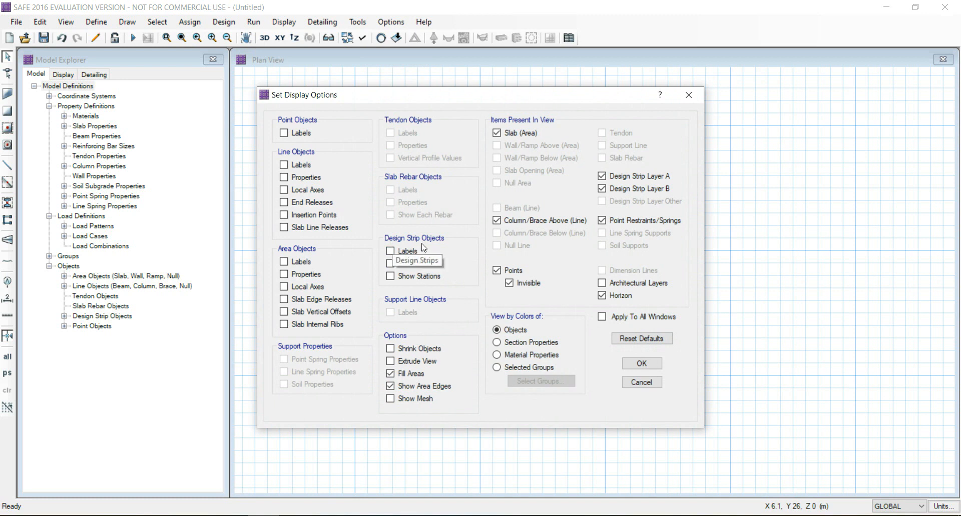
left_click(407, 250)
left_click(391, 264)
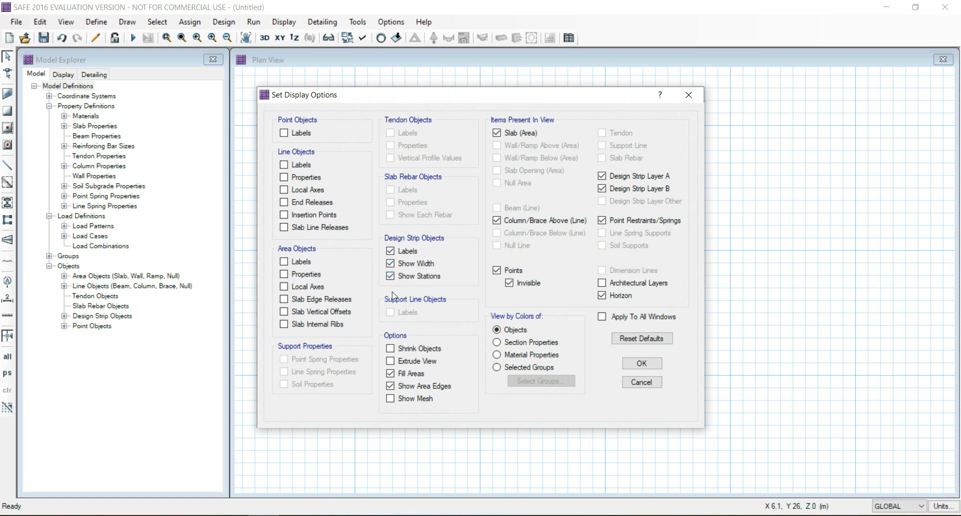
left_click(642, 364)
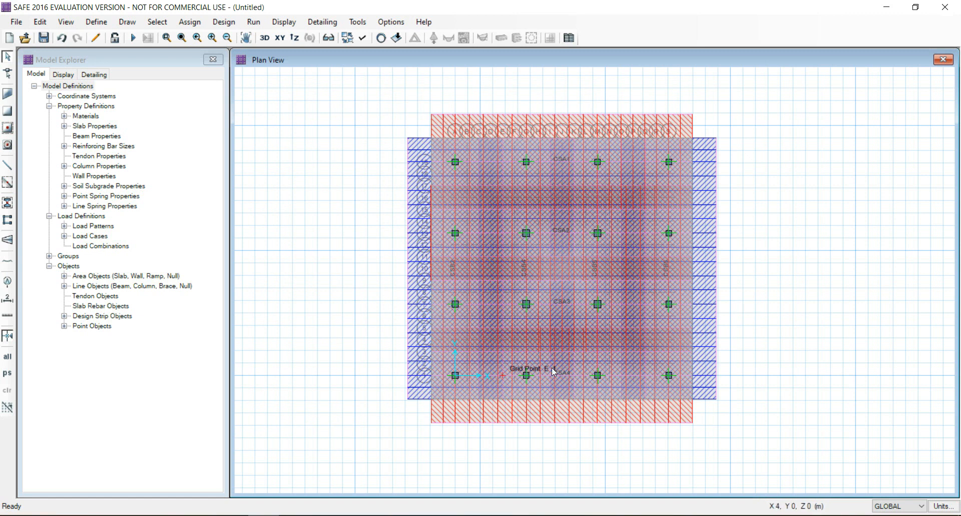
Step: Turn off the labels, widths and stations of the design strips in the plan view
left_click(363, 38)
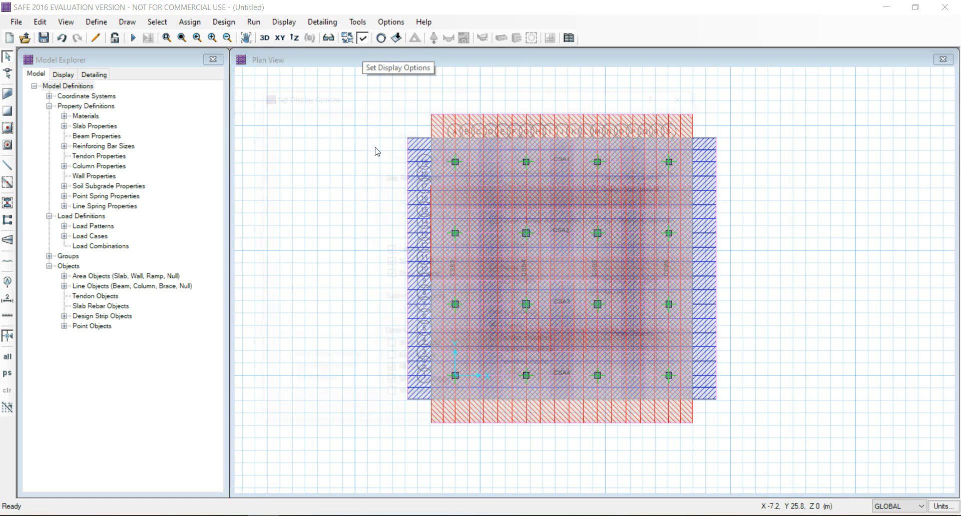
left_click(391, 251)
left_click(390, 251)
left_click(390, 264)
left_click(390, 276)
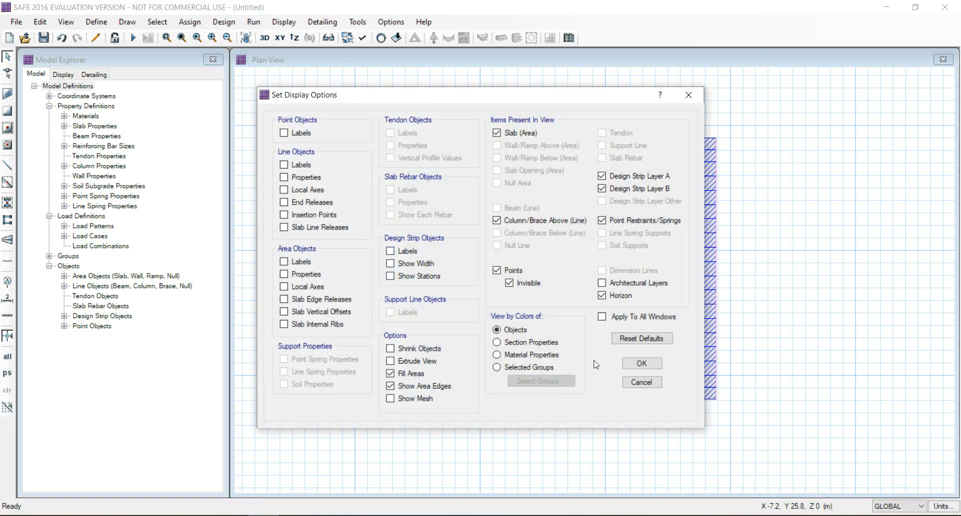
left_click(637, 364)
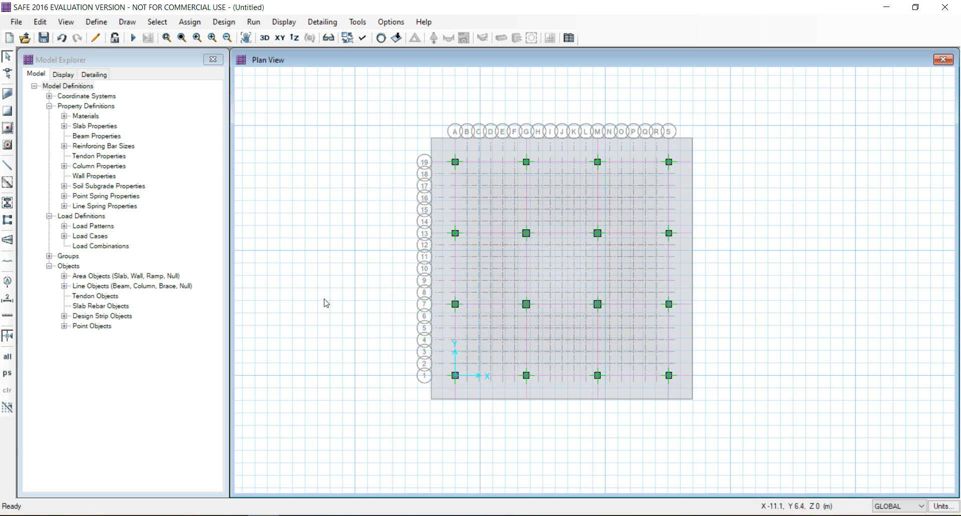
Step: Open the soil subgrade property SOIL1 for modification, with its subgrade modulus ready for editing
left_click(93, 22)
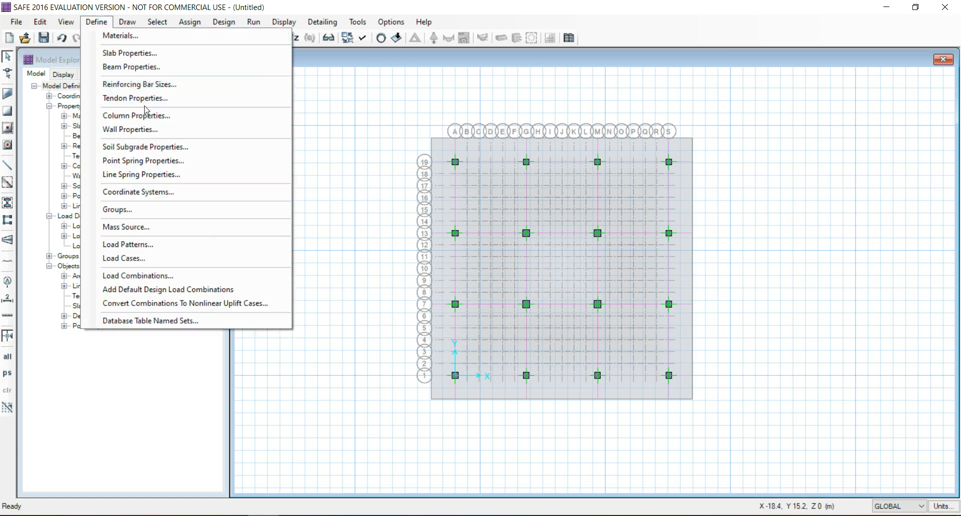
left_click(161, 150)
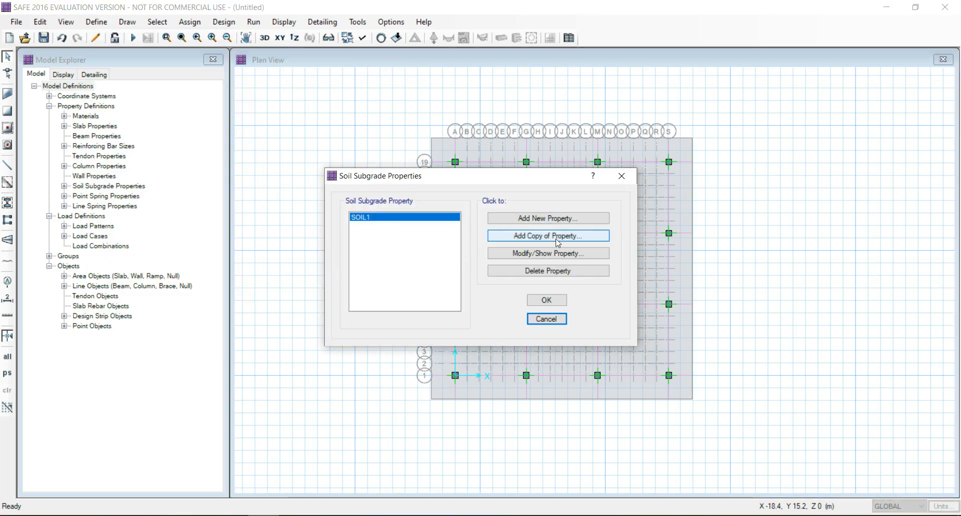
left_click(556, 253)
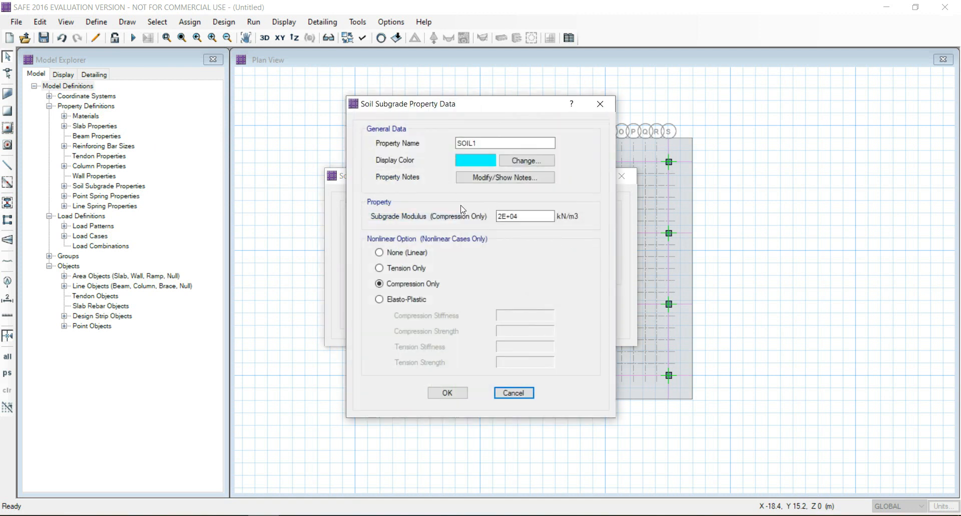
left_click_drag(532, 216, 492, 217)
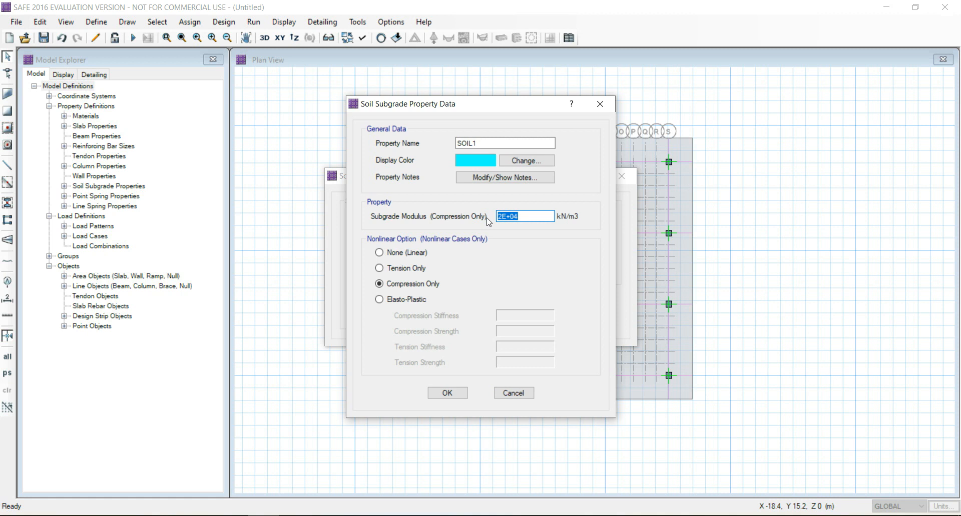
Step: Switch to the PowerPoint slide show, look up the subgrade modulus calculation, and return to SAFE
key("alt+Tab")
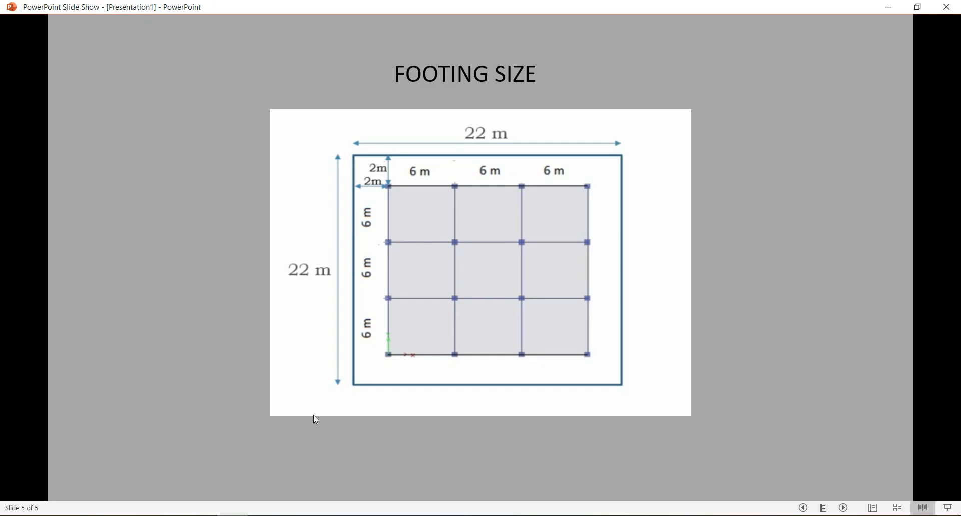
left_click(371, 311)
key("Left")
key("Left")
key("Left")
key("Right")
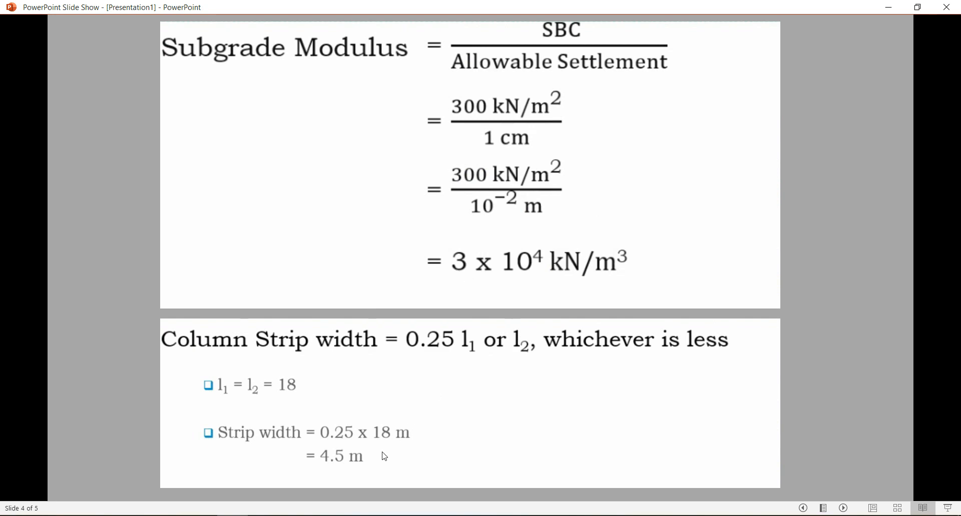
key("alt+Tab")
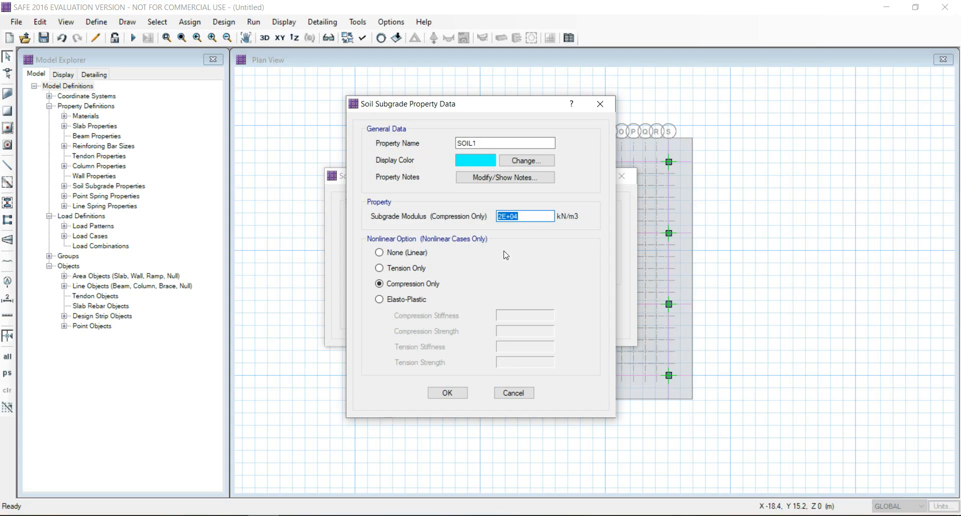
Step: Set the compression-only subgrade modulus of SOIL1 to 3E+04 kN/m3 and accept the soil property
left_click(503, 217)
key("BackSpace")
type("3")
left_click(446, 394)
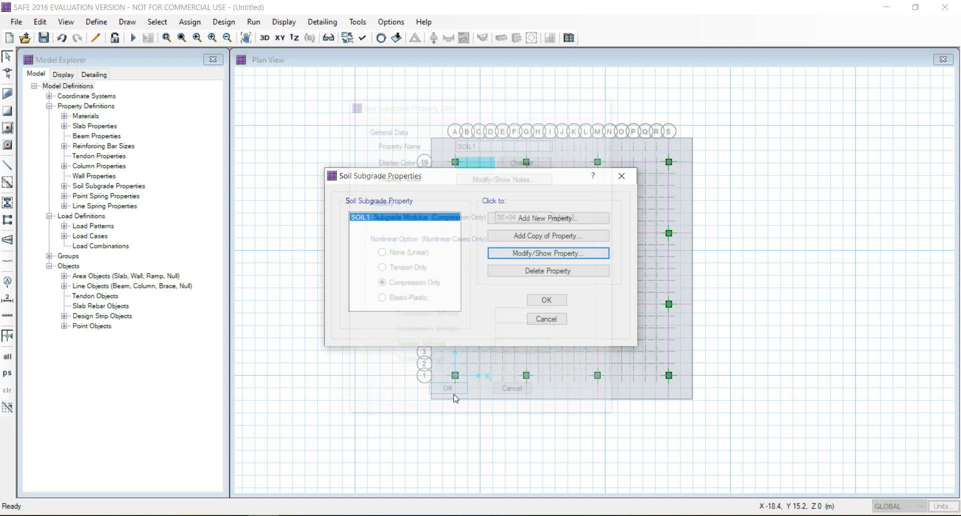
left_click(546, 302)
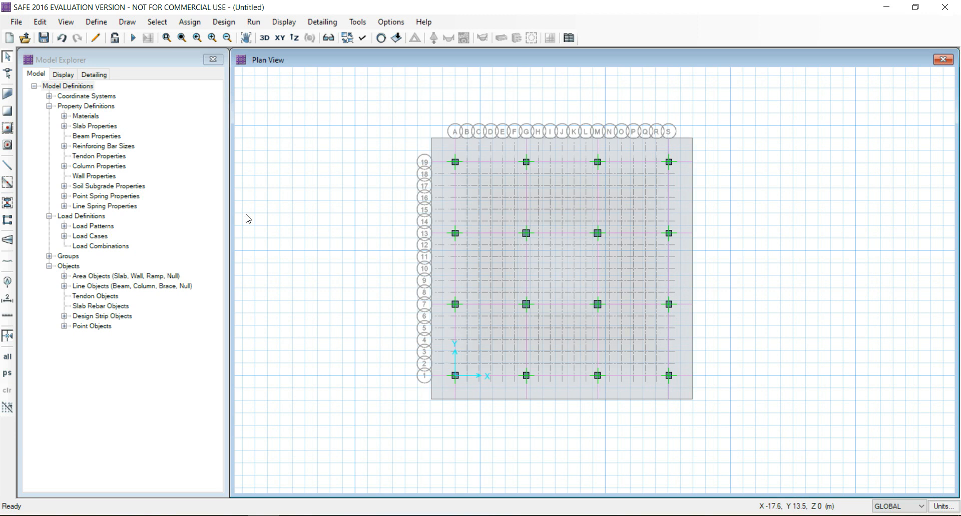
Step: Review the defined load patterns and load cases for the dead and live loads
left_click(94, 22)
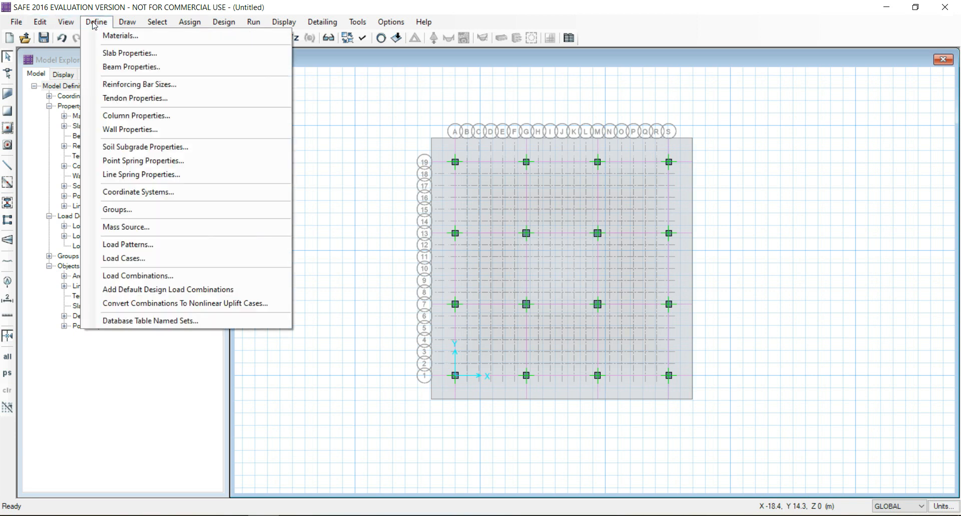
left_click(142, 244)
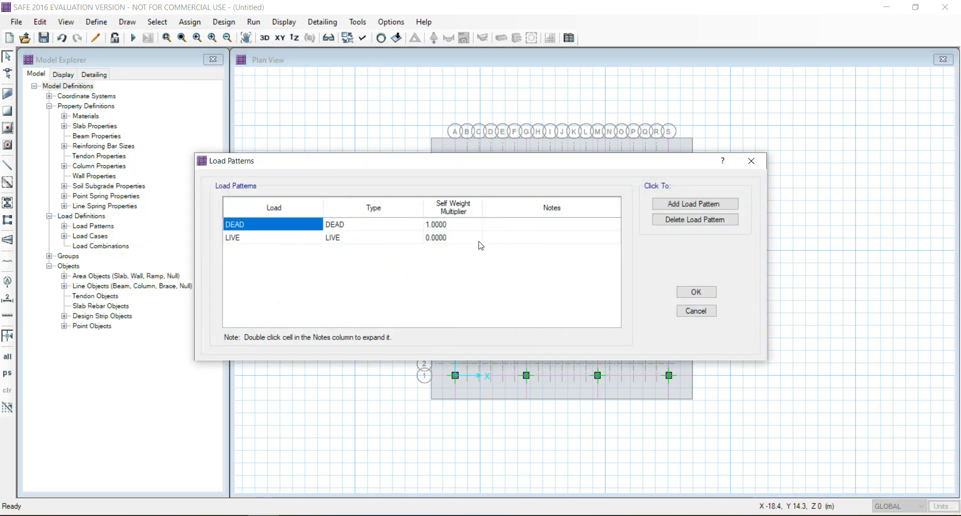
left_click(696, 292)
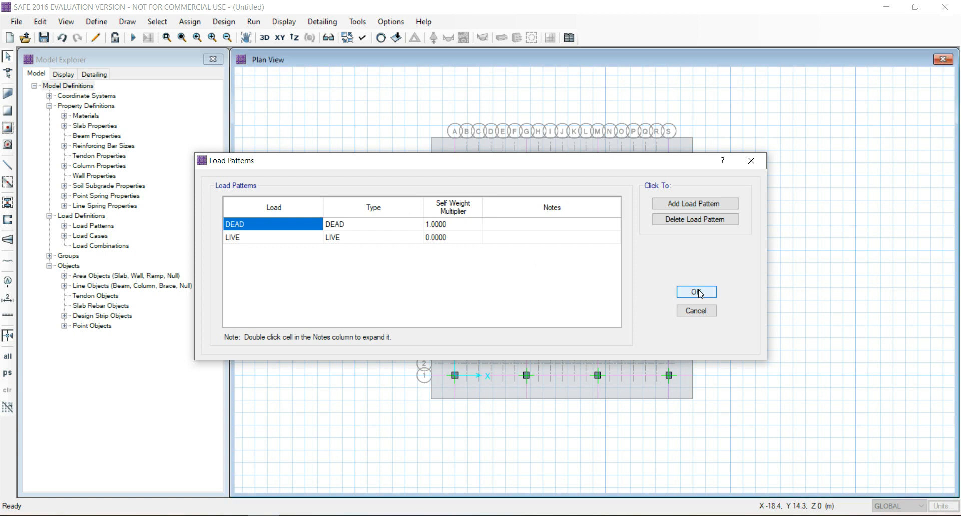
left_click(104, 27)
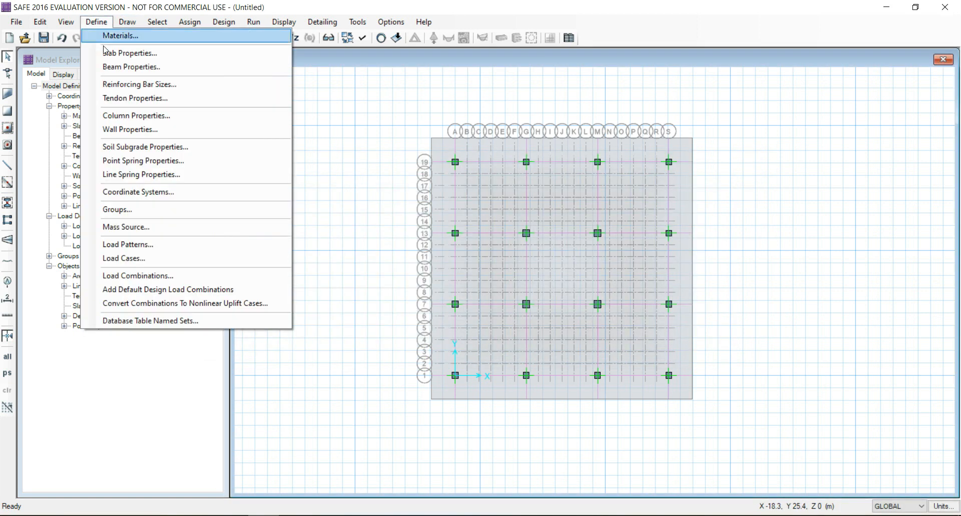
left_click(155, 258)
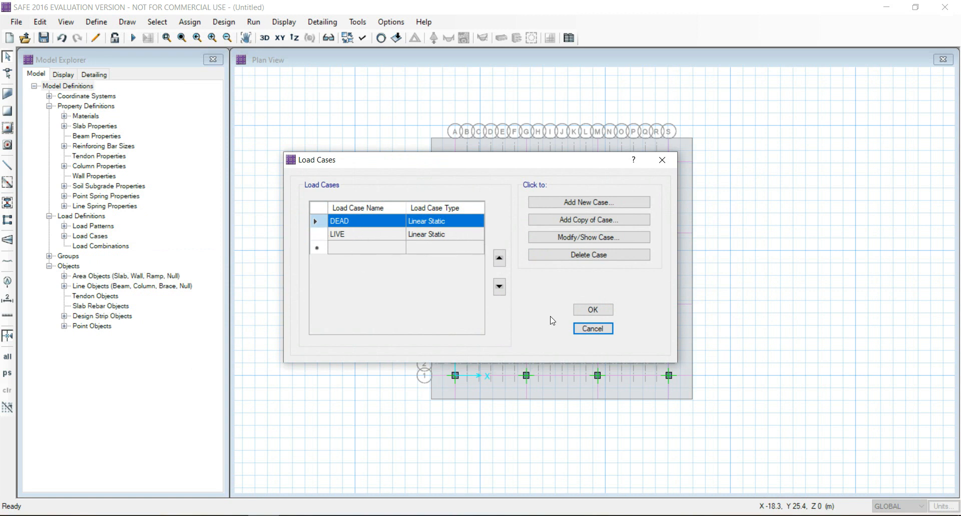
left_click(584, 311)
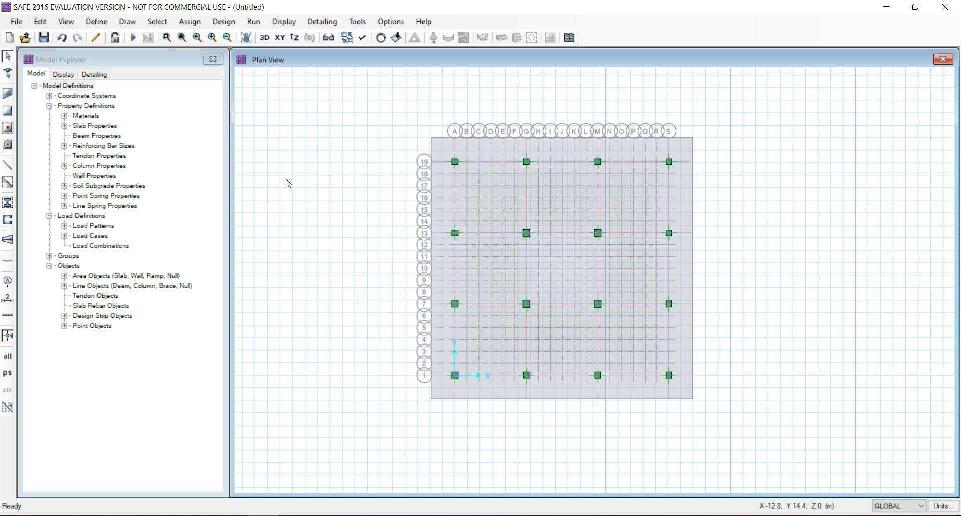
Step: Add a linear-add load combination of DEAD and LIVE, each with scale factor 1.5, selected for Strength (Ultimate) design
left_click(93, 26)
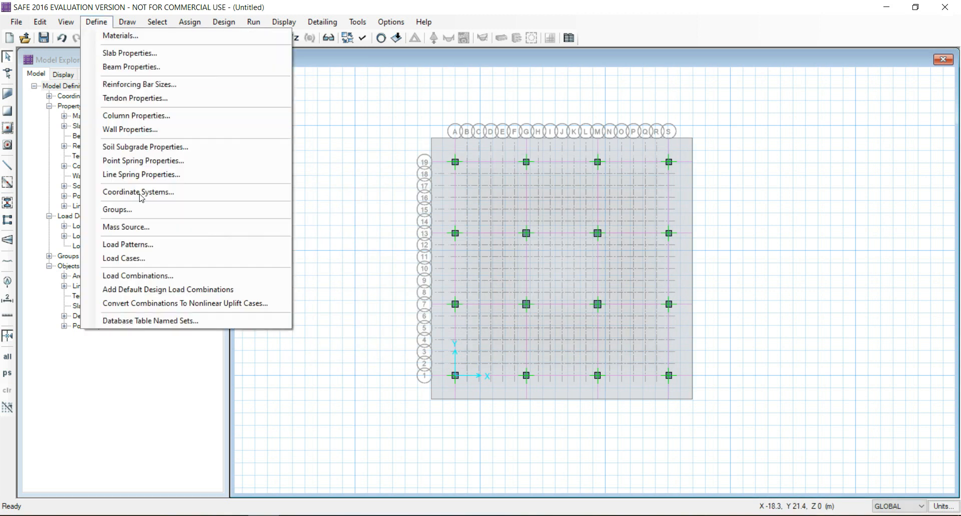
left_click(155, 274)
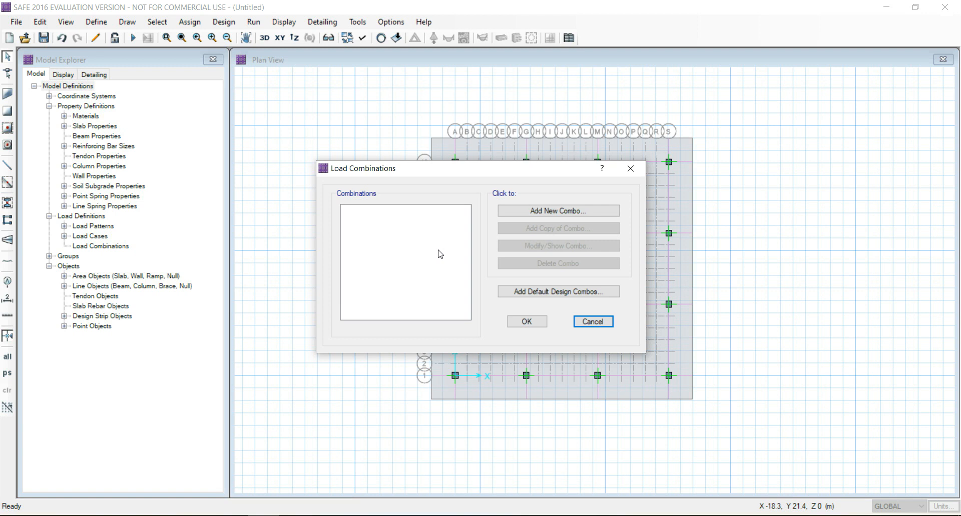
left_click(556, 214)
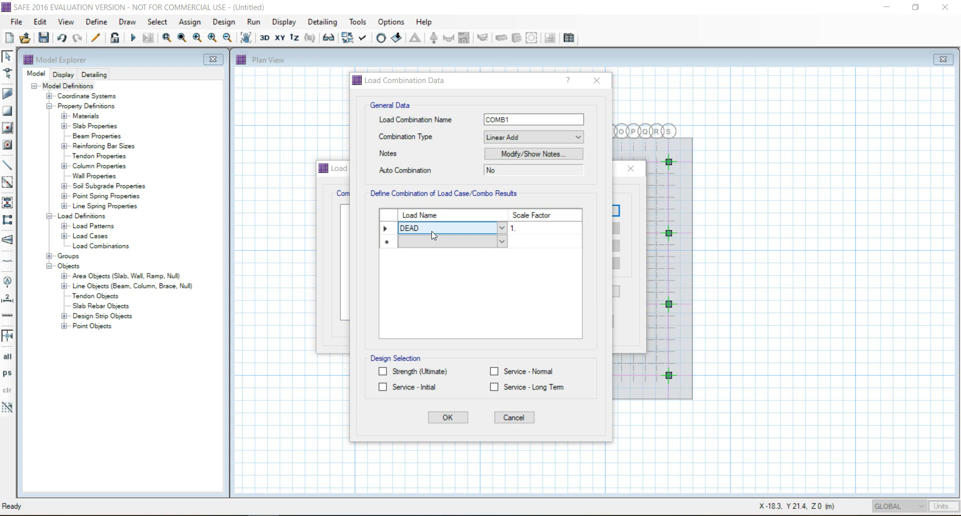
left_click(532, 228)
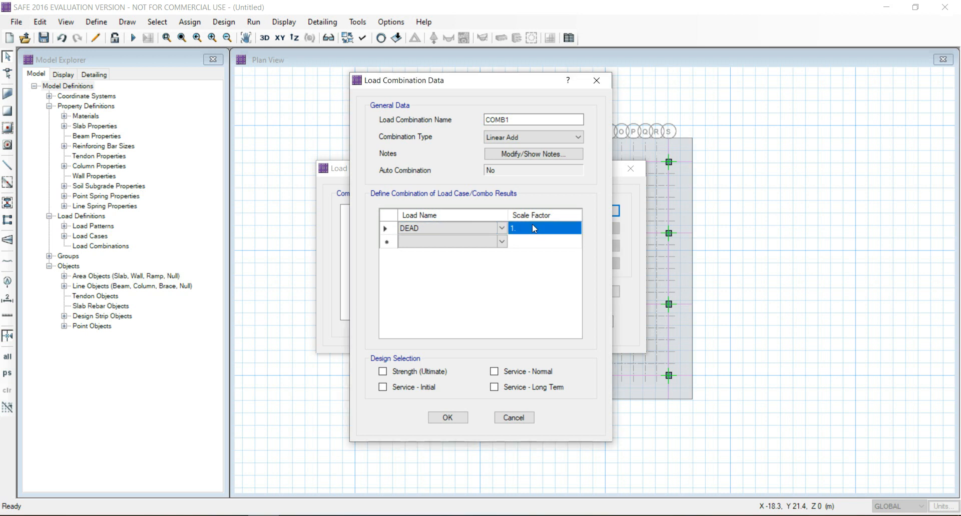
type("1.")
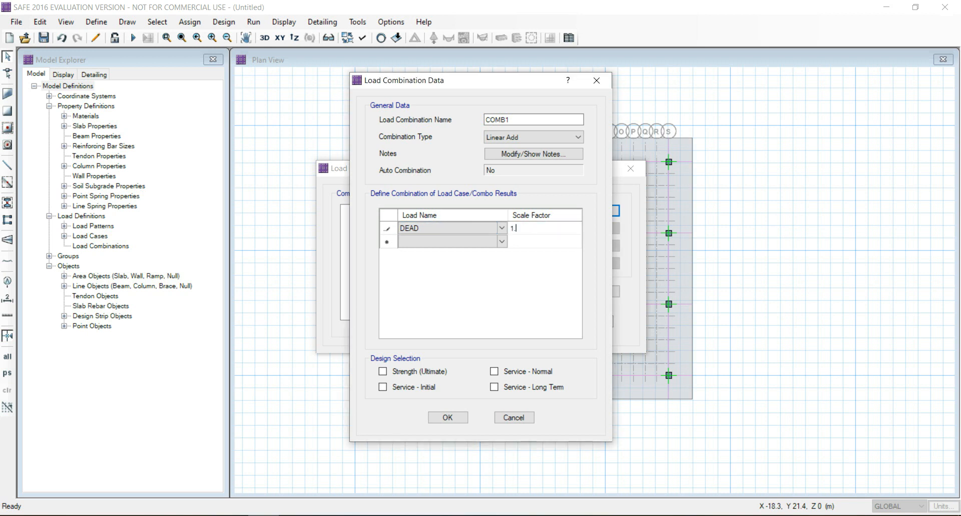
left_click(500, 243)
left_click(488, 261)
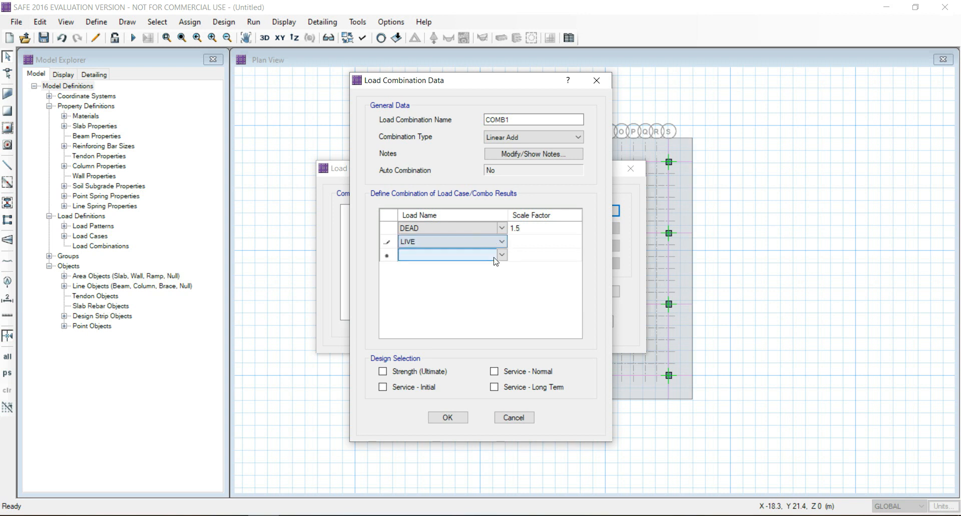
left_click(520, 243)
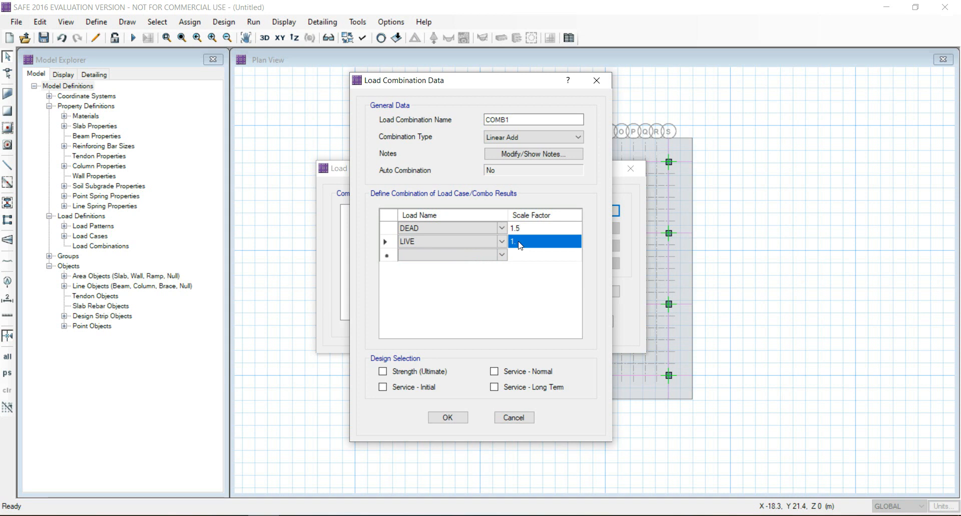
type("1.")
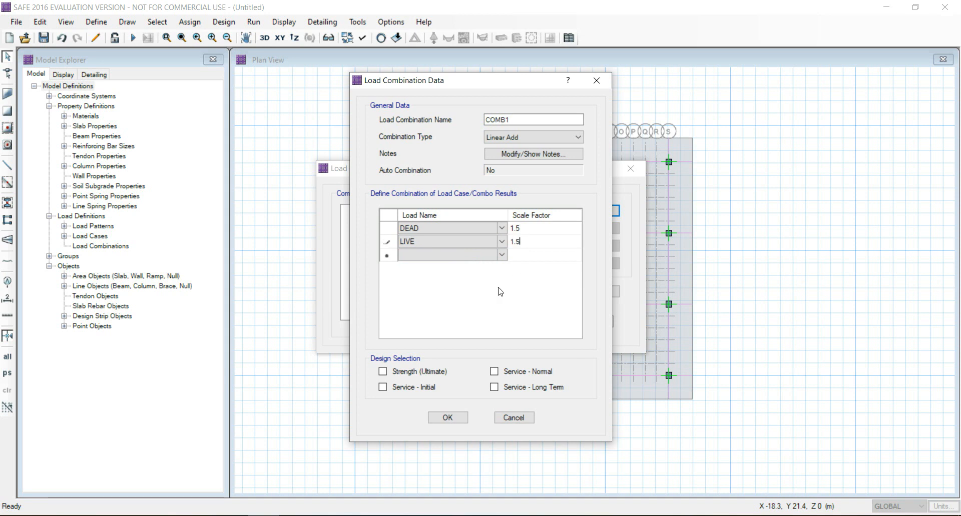
left_click(383, 372)
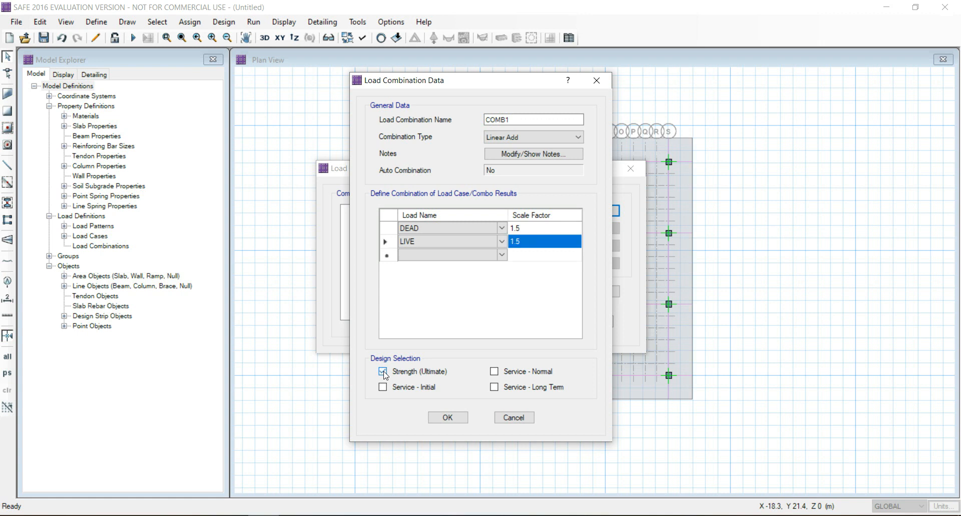
left_click(443, 418)
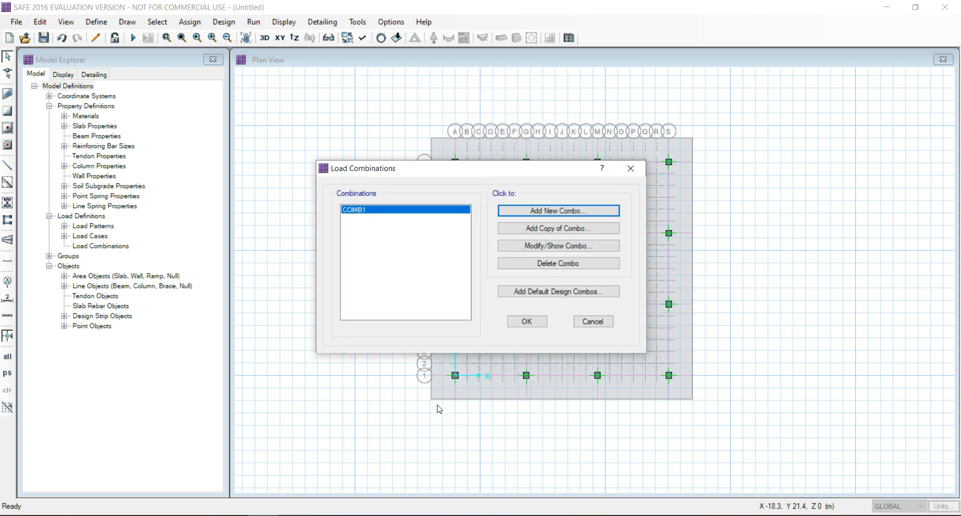
Step: Start a second load combination with DEAD as its first load at scale factor 1
left_click(564, 210)
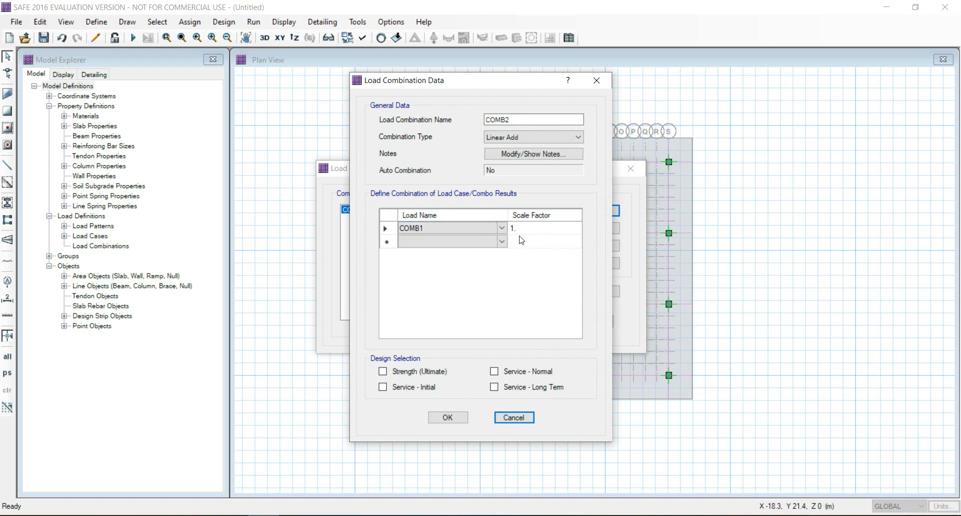
left_click(502, 228)
left_click(491, 249)
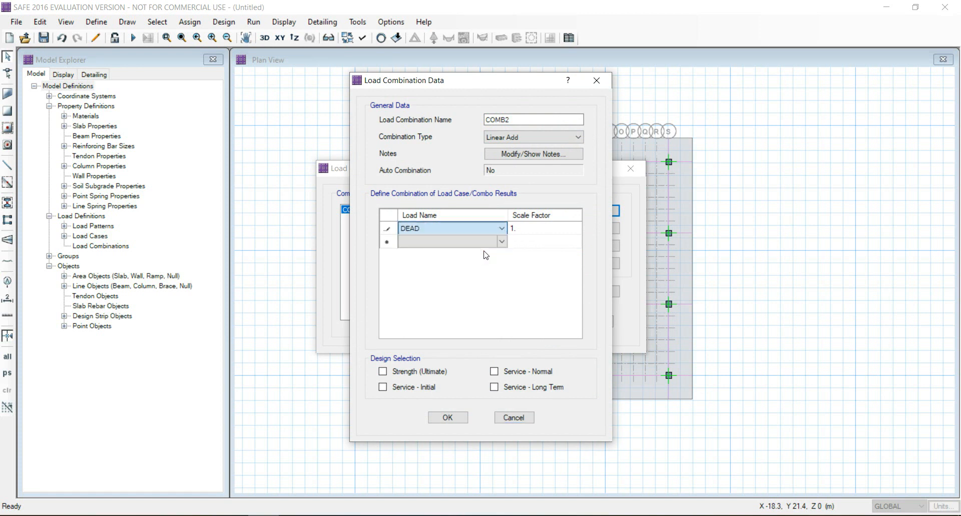
left_click(525, 229)
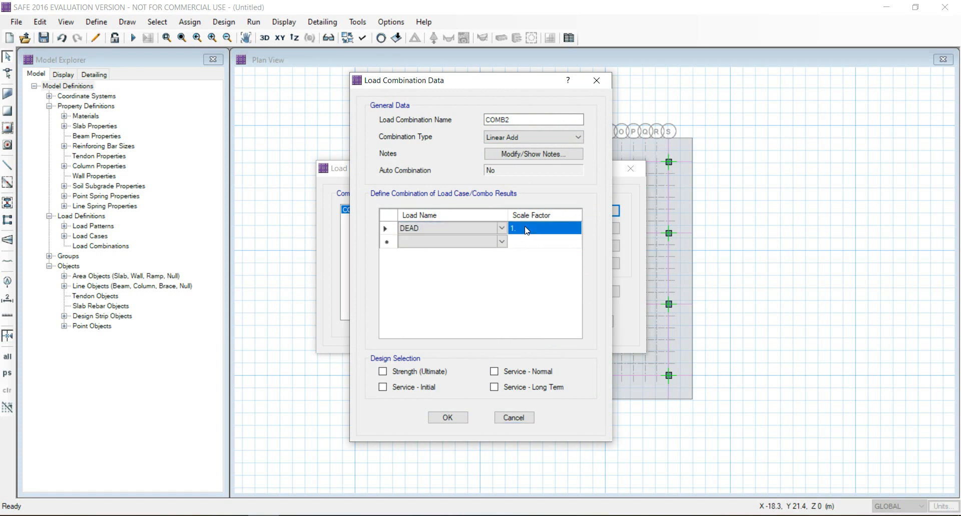
type("1")
key("Return")
Step: Add the LIVE load with scale factor 1 to the COMB2 load combination
left_click(505, 242)
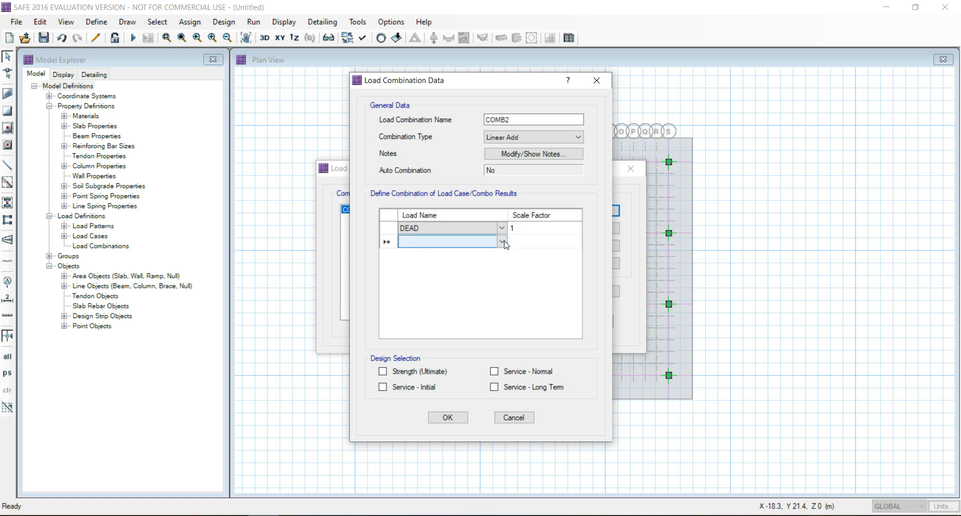
left_click(502, 242)
left_click(491, 269)
left_click(519, 245)
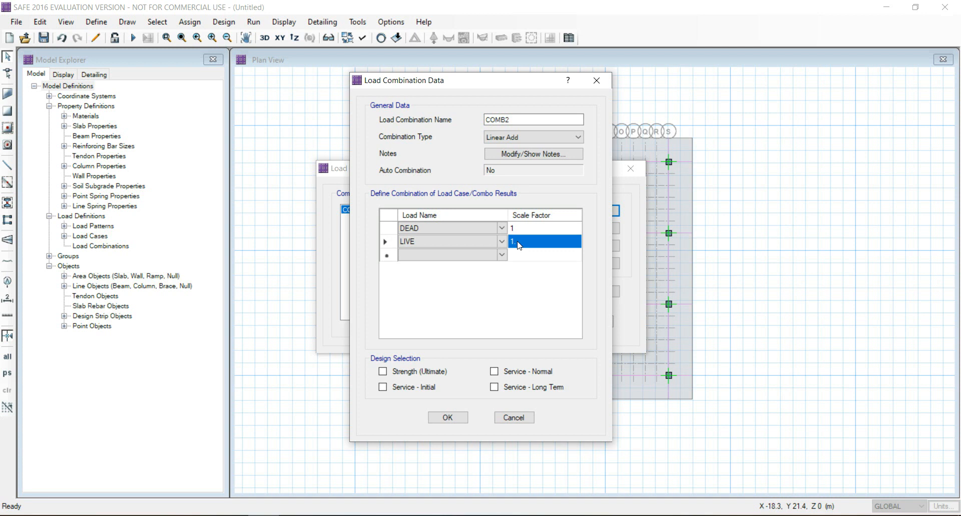
type("1")
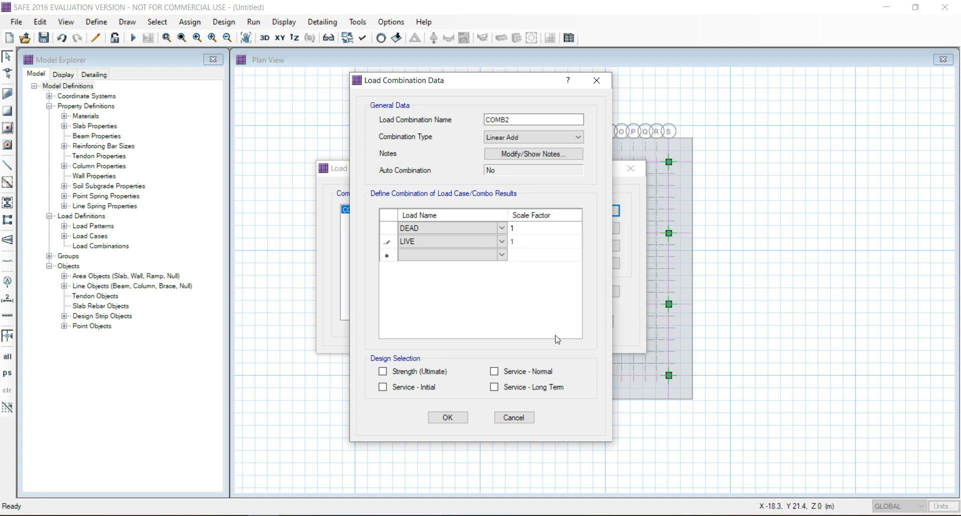
Step: Select COMB2 for Service - Initial, Service - Normal and Service - Long Term design, and accept the load combinations
left_click(495, 372)
left_click(494, 388)
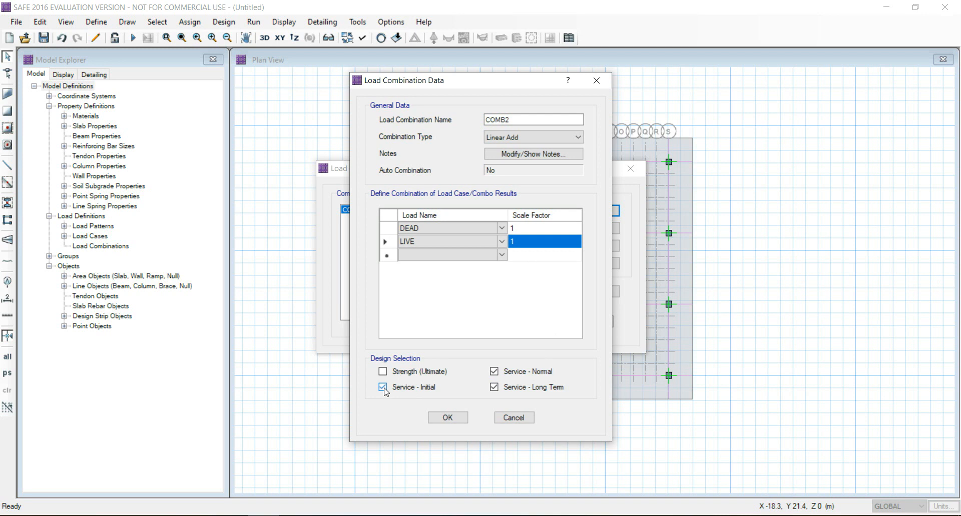
left_click(439, 418)
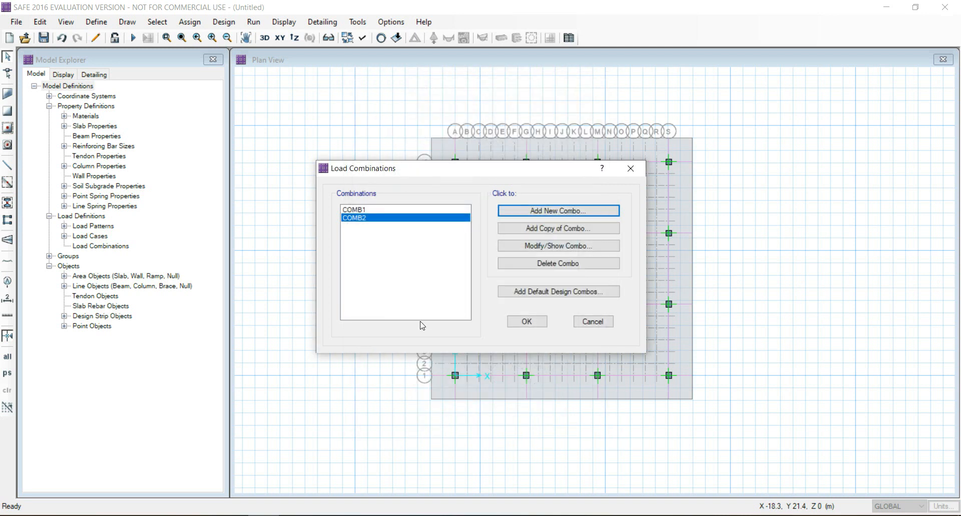
left_click(526, 322)
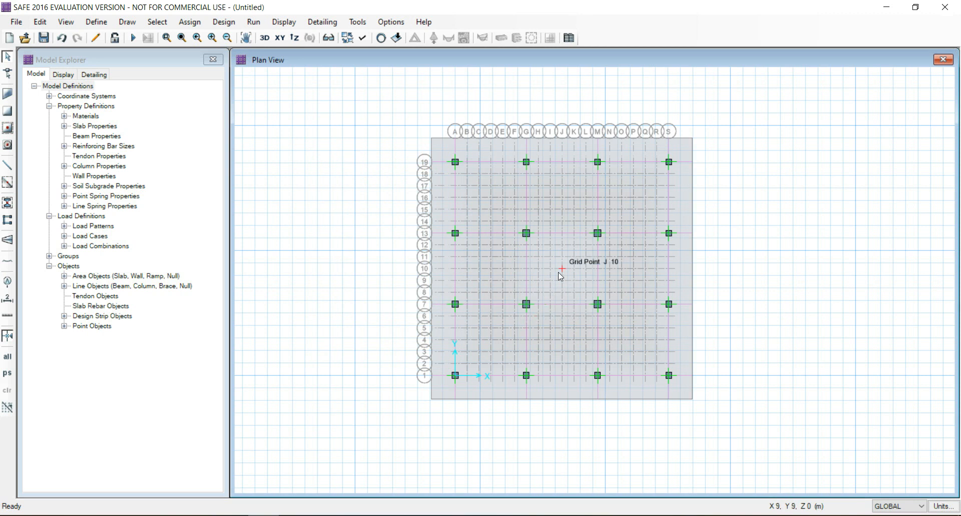
Step: Assign the SOIL1 soil subgrade property to the mat slab area
scroll(559, 272, "up", 1)
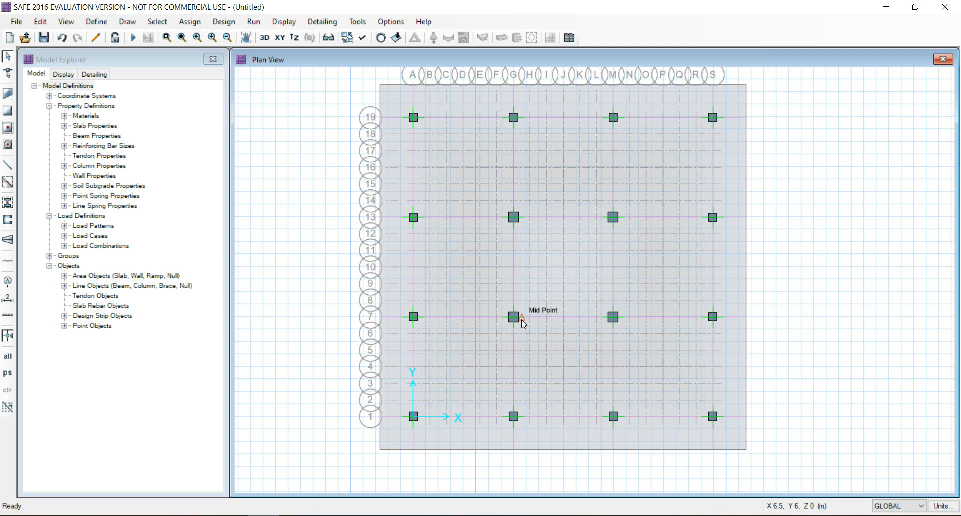
scroll(473, 105, "up", 1)
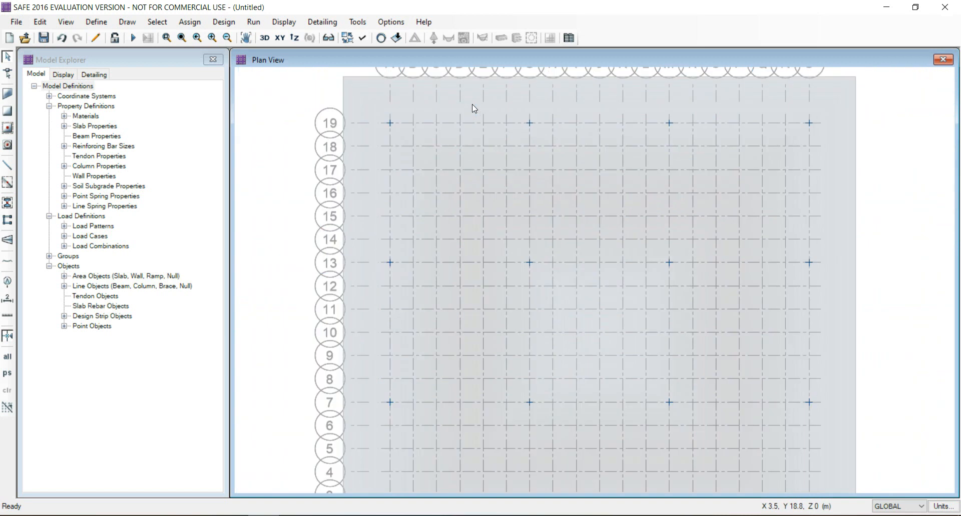
scroll(473, 104, "down", 1)
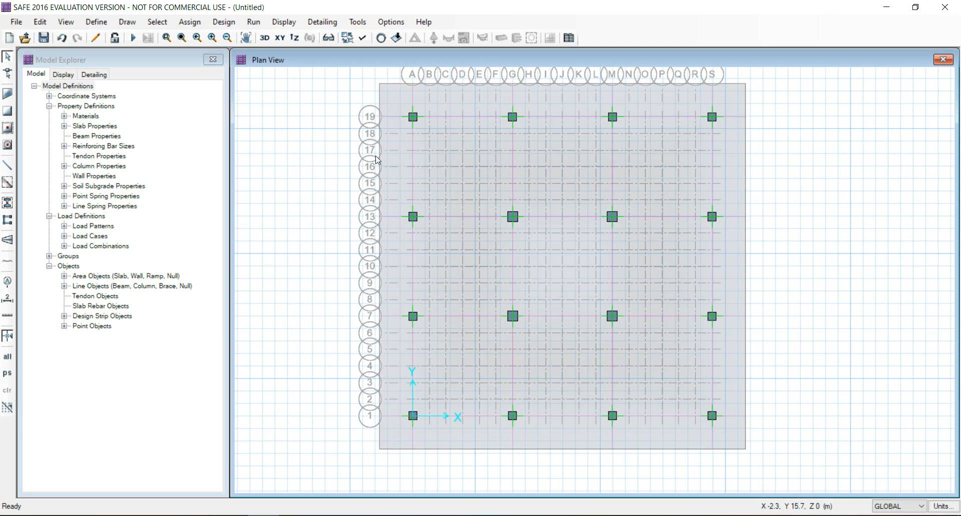
left_click(422, 143)
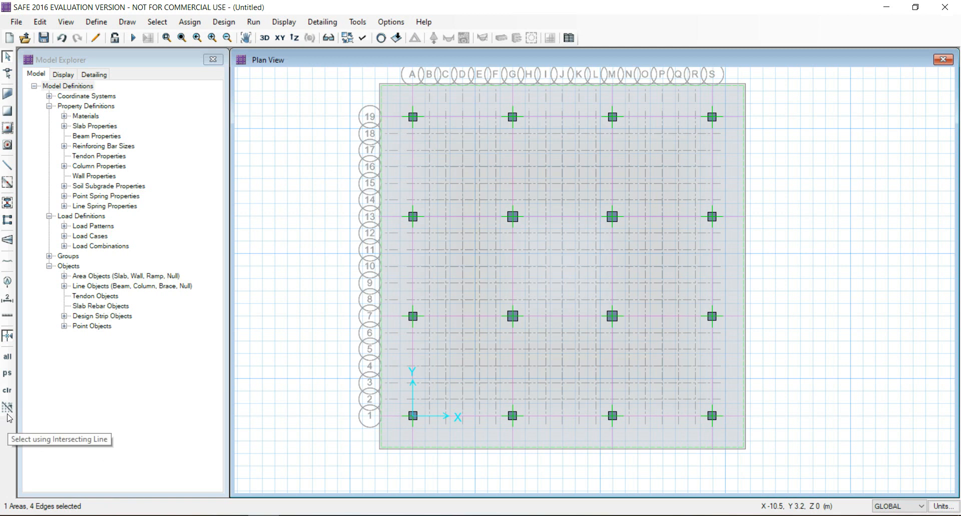
left_click(181, 29)
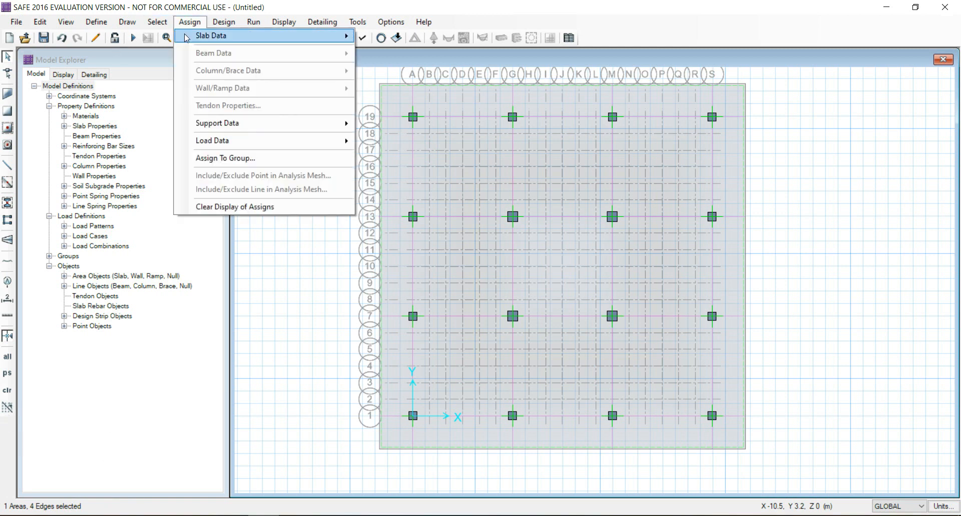
mouse_move(306, 128)
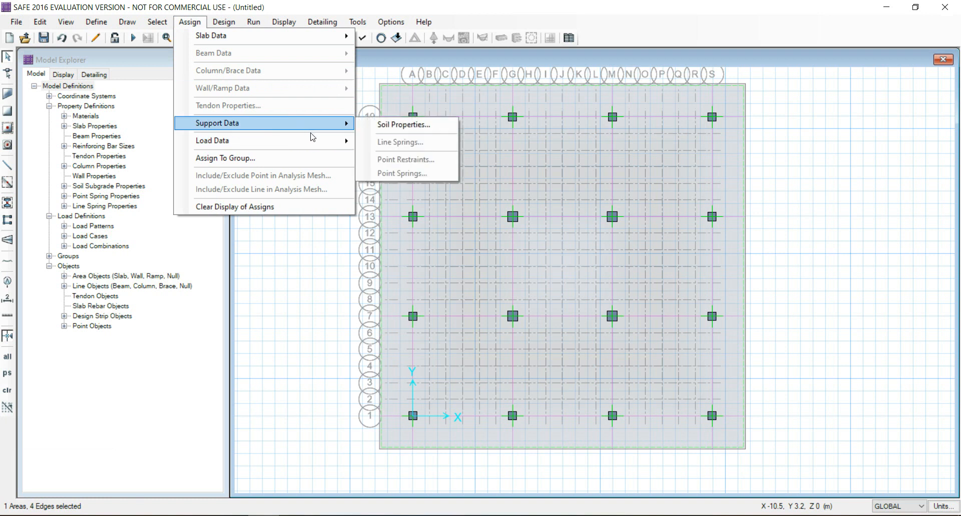
left_click(394, 129)
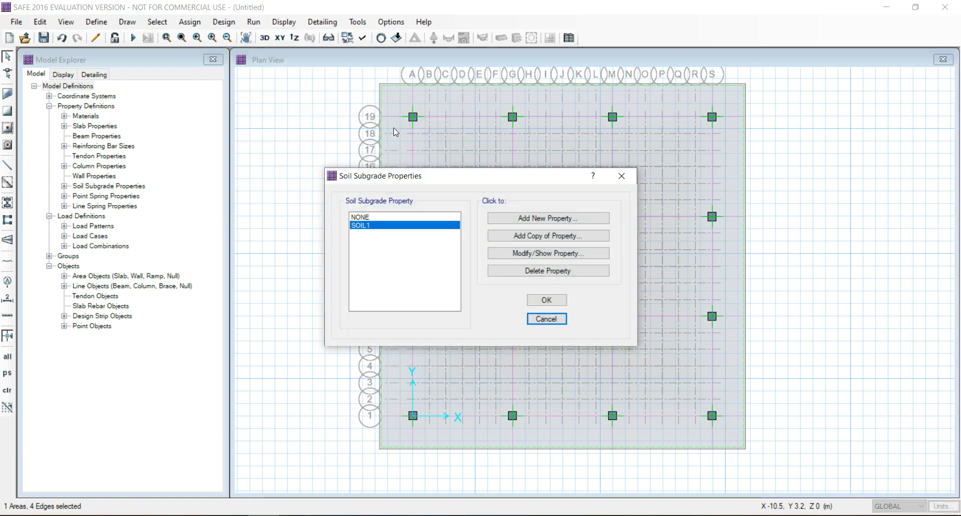
left_click(559, 301)
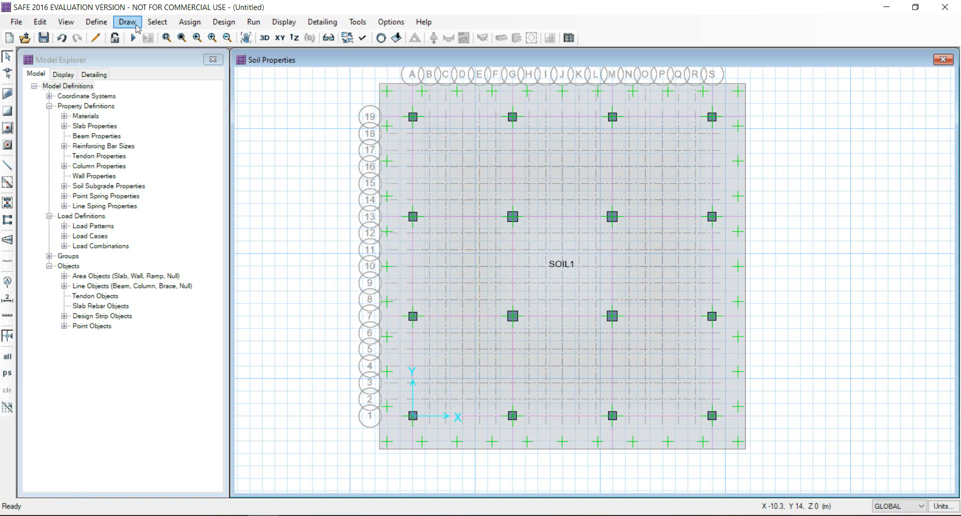
Step: Assign the MAT FOOTING slab property to the mat slab area
left_click(203, 22)
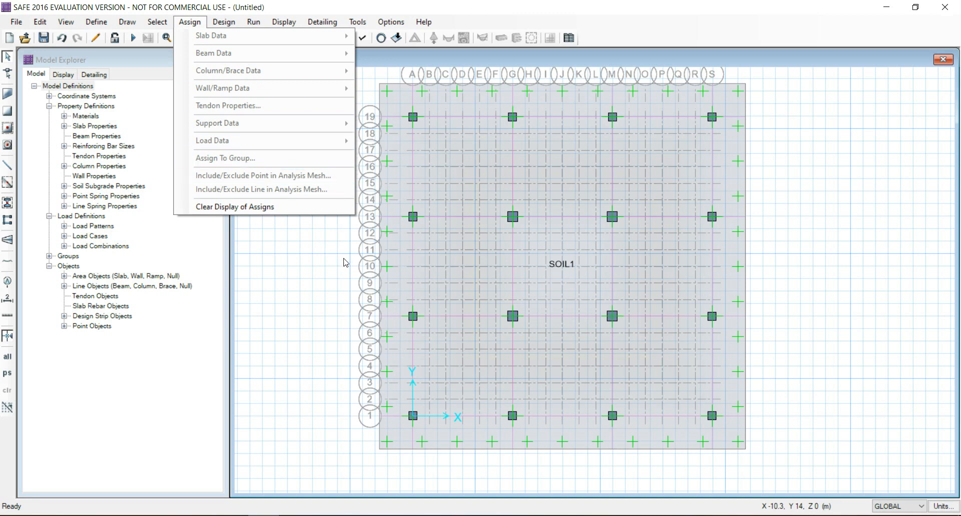
key("Escape")
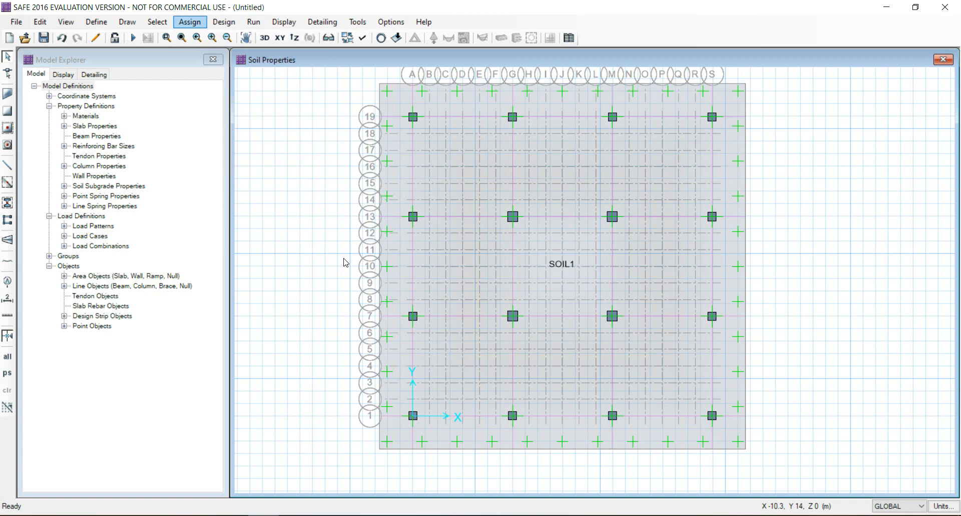
left_click(435, 191)
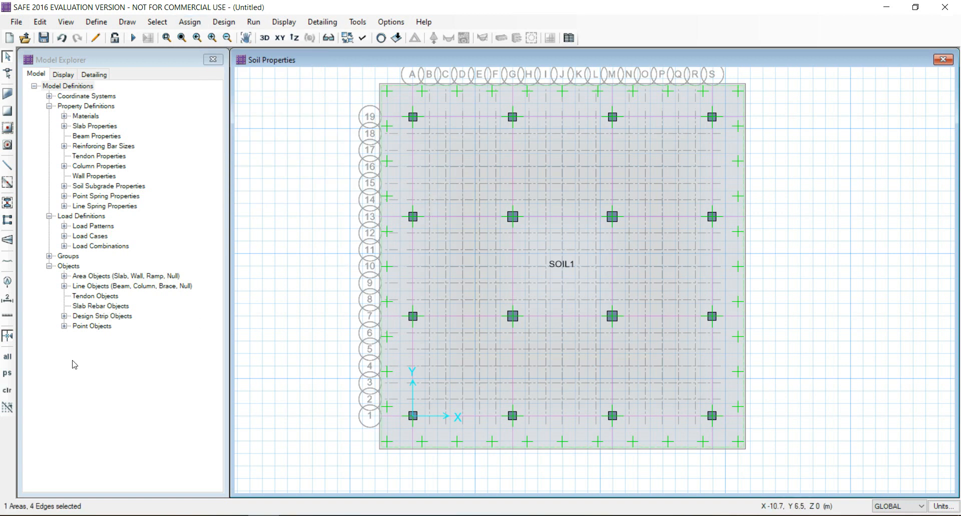
left_click(197, 23)
mouse_move(218, 38)
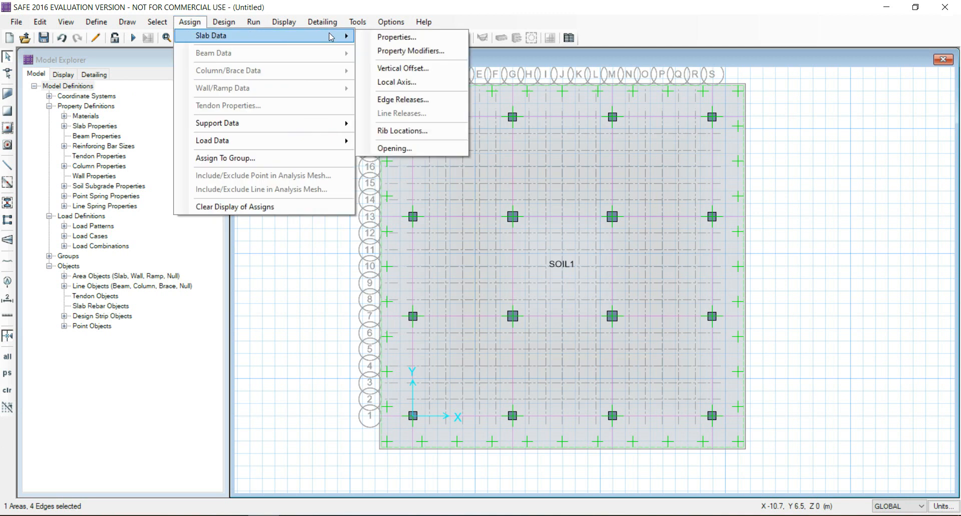
left_click(396, 38)
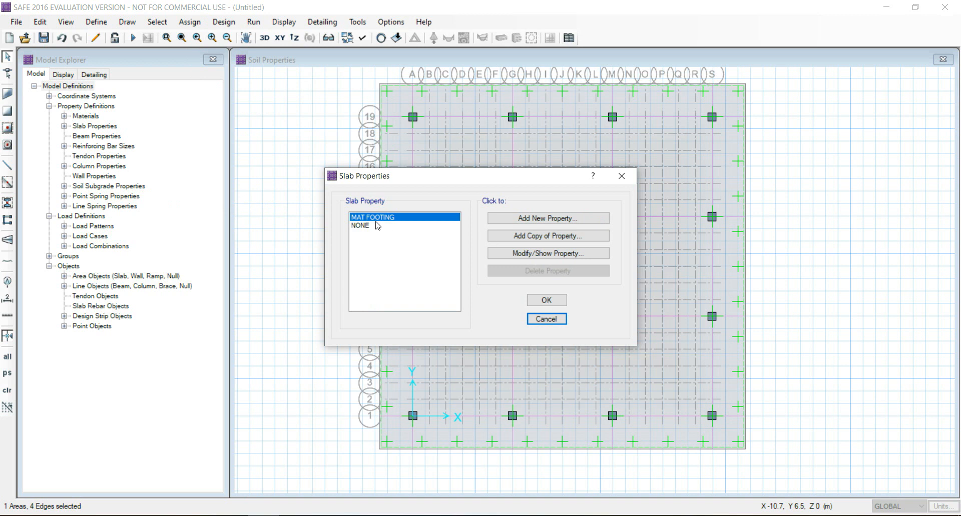
left_click(547, 300)
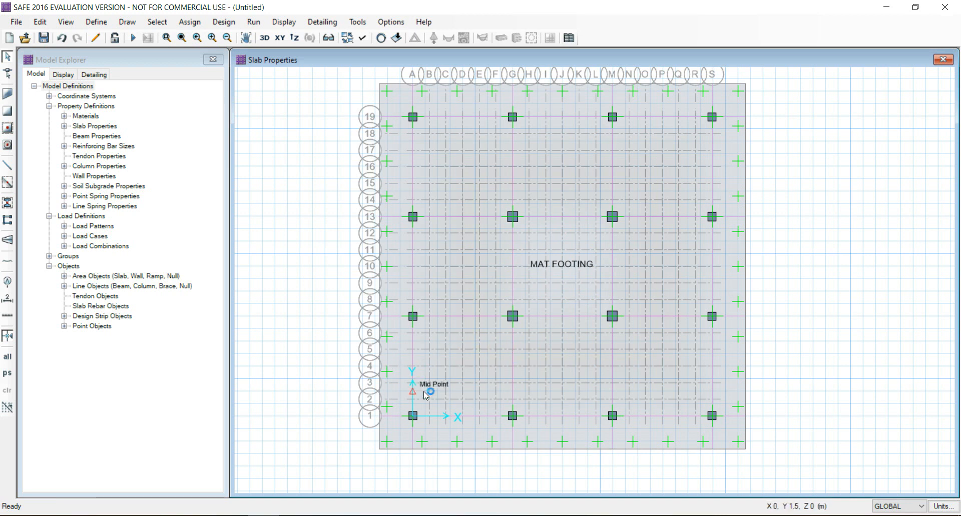
Step: Set the mat slab's rebar material to HYSD500 in its finite element based design overwrites
right_click(437, 345)
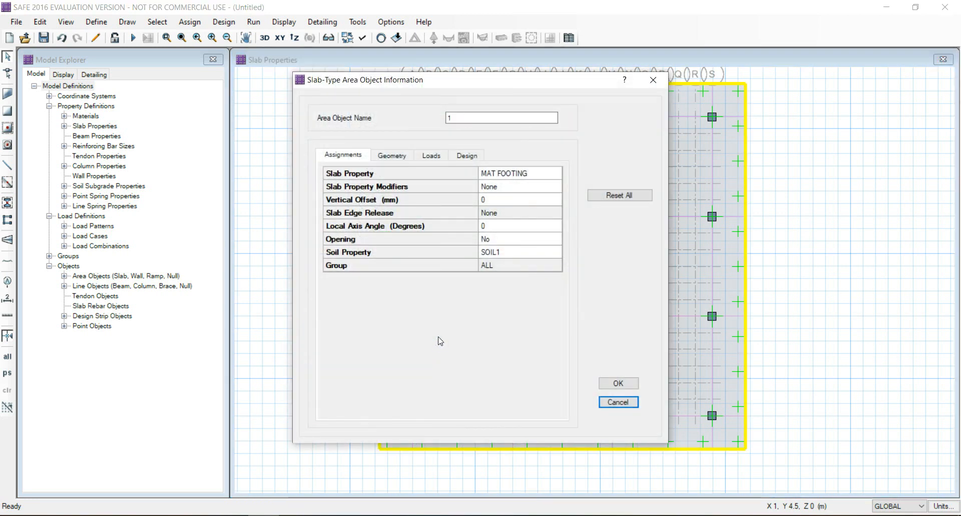
left_click(477, 159)
left_click(503, 196)
left_click(526, 151)
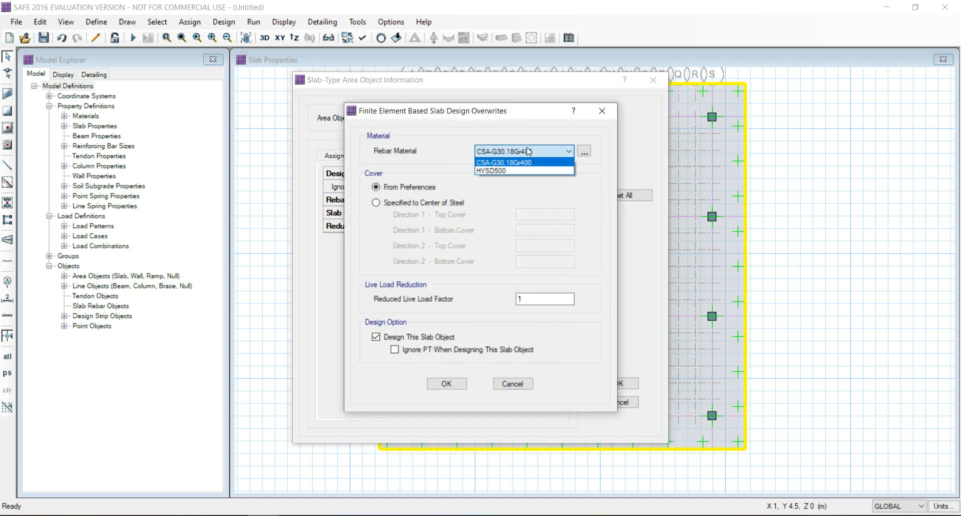
left_click(529, 170)
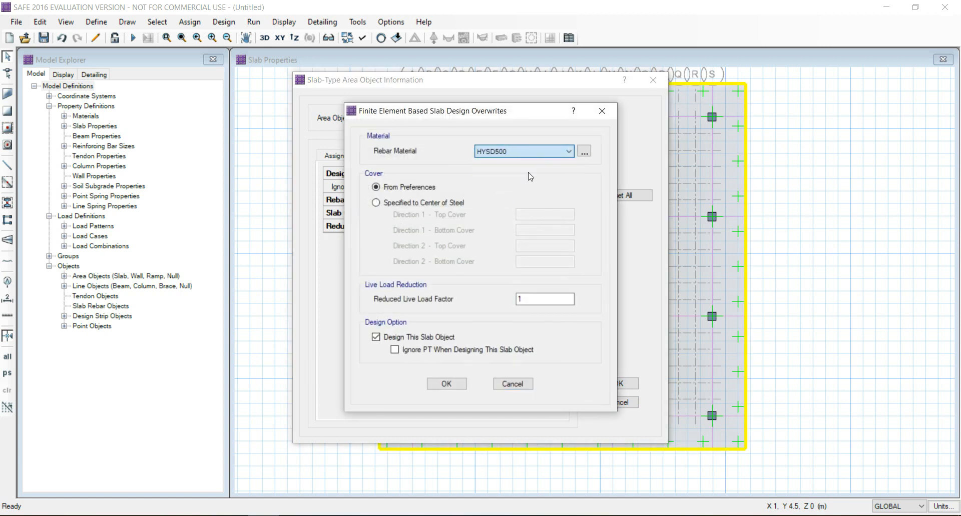
left_click(447, 384)
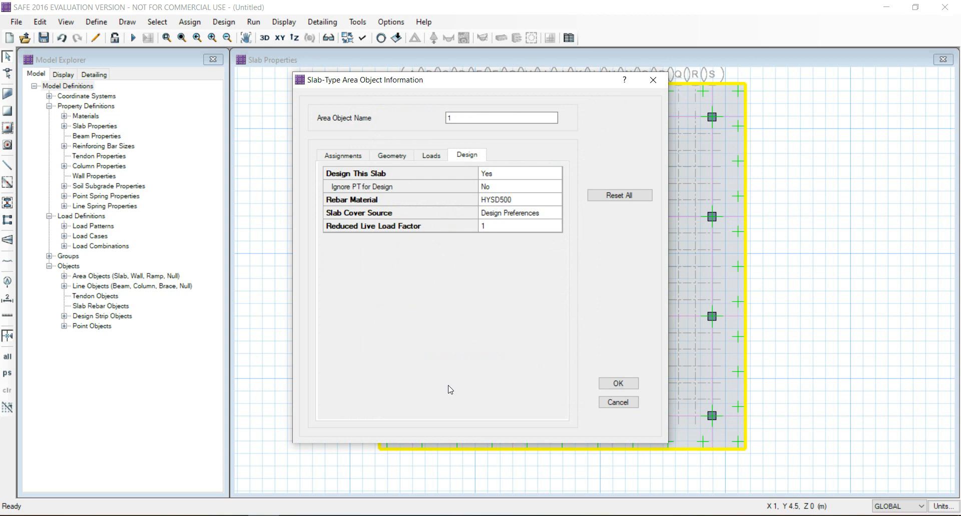
left_click(619, 384)
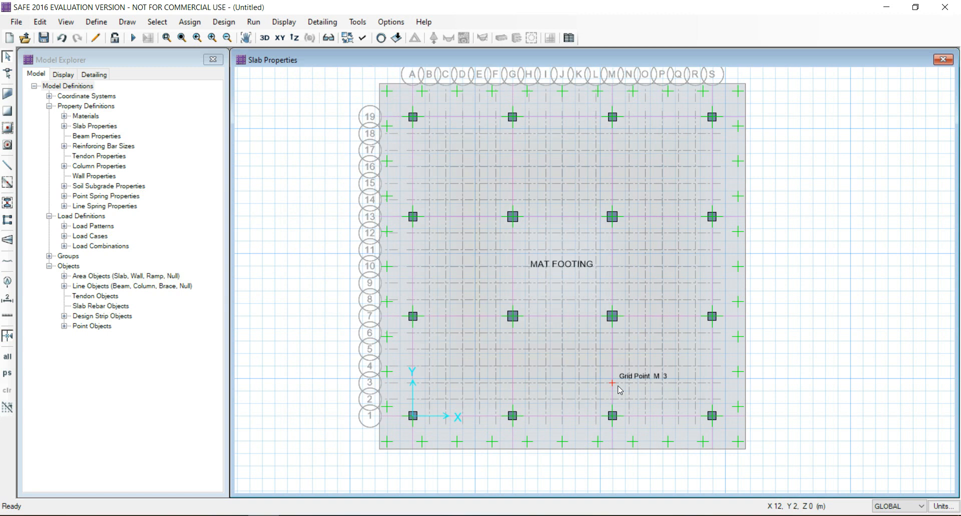
Step: Set the rebar material of the layer B column strip along grid line A to HYSD500
right_click(412, 175)
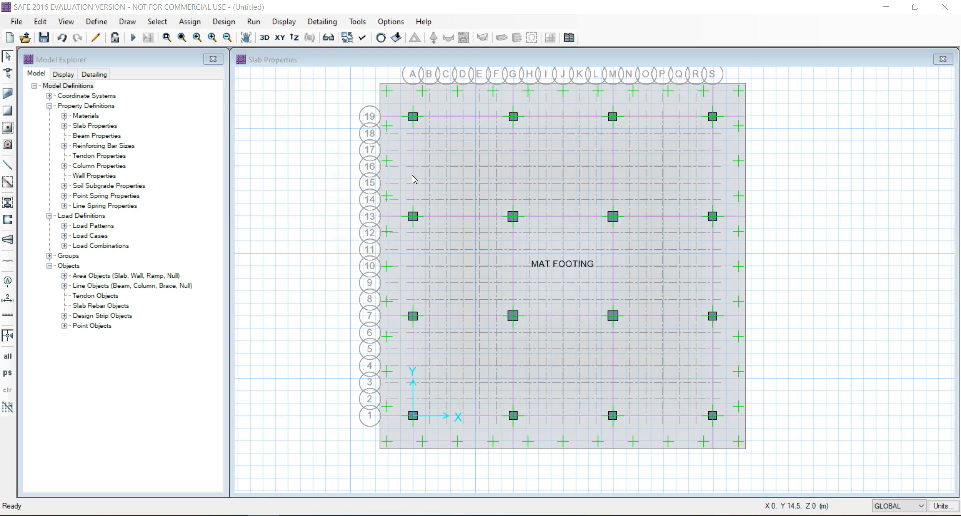
left_click(493, 229)
left_click(510, 234)
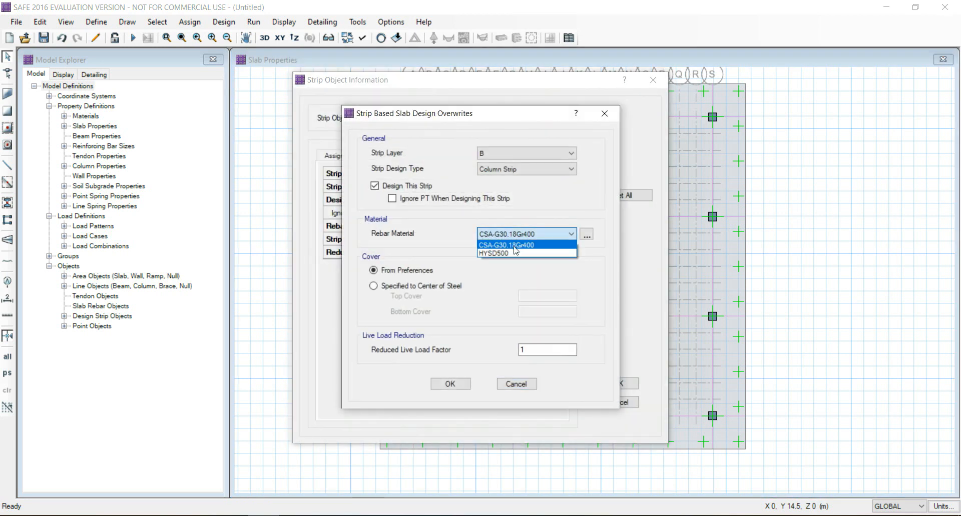
left_click(513, 253)
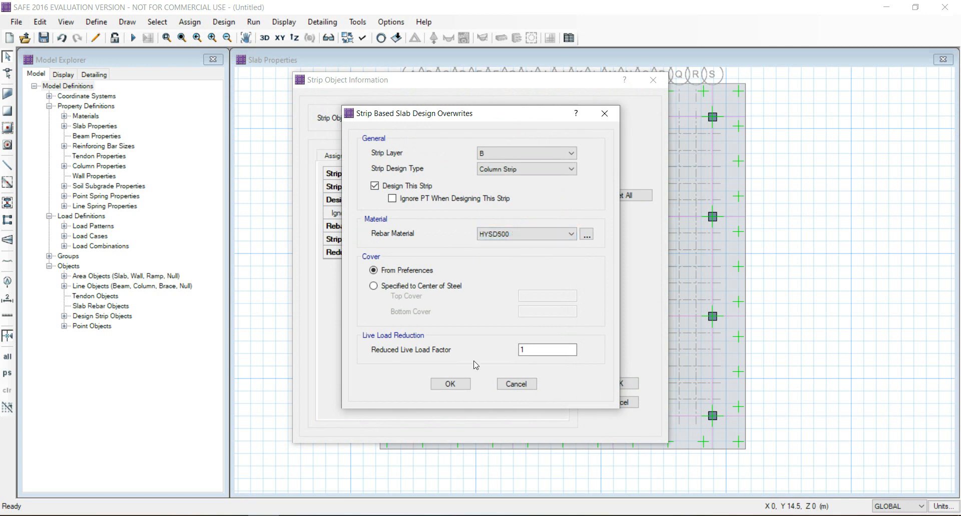
left_click(451, 383)
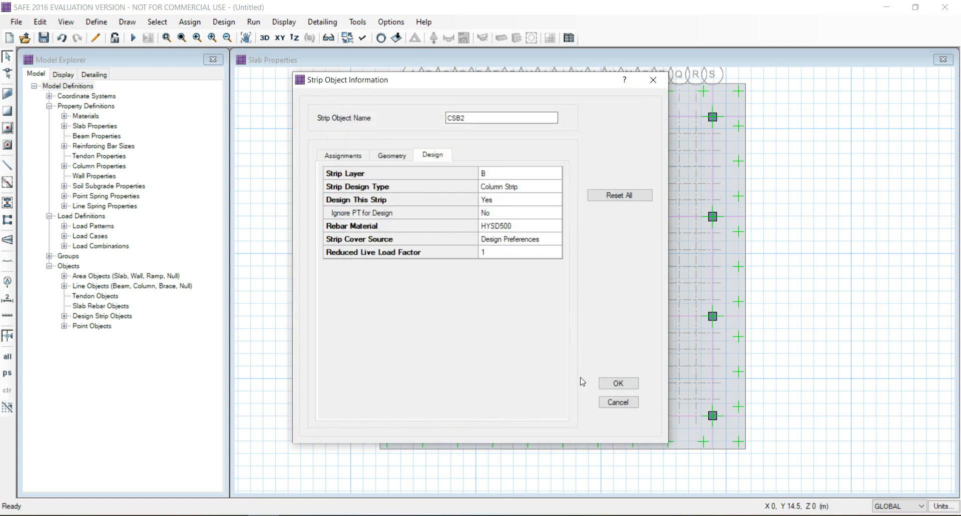
left_click(616, 384)
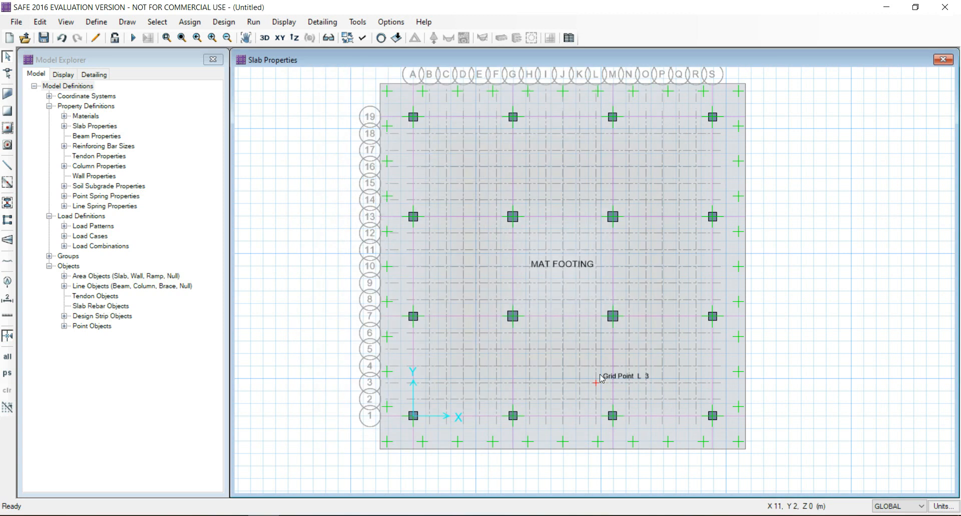
Step: Set the rebar material of the layer B column strip along grid line G to HYSD500
right_click(512, 173)
left_click(530, 226)
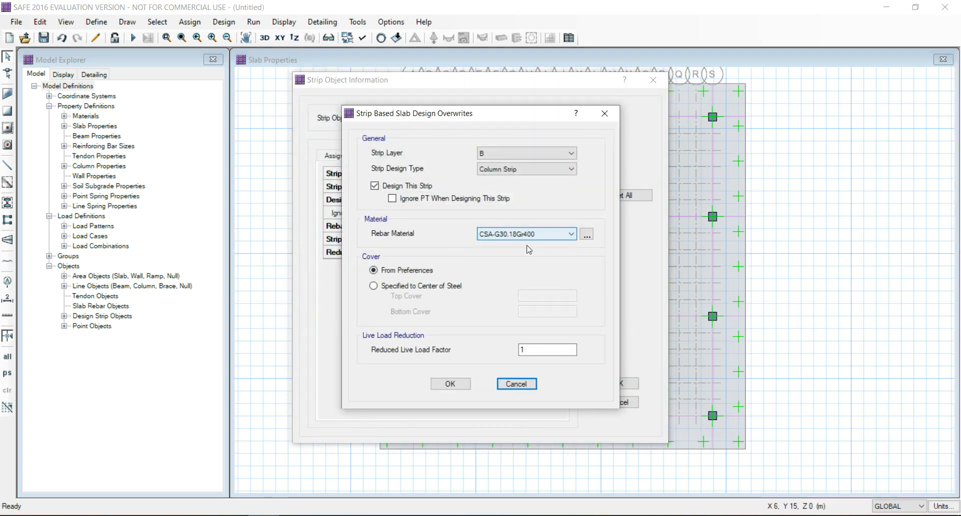
left_click(570, 234)
left_click(530, 253)
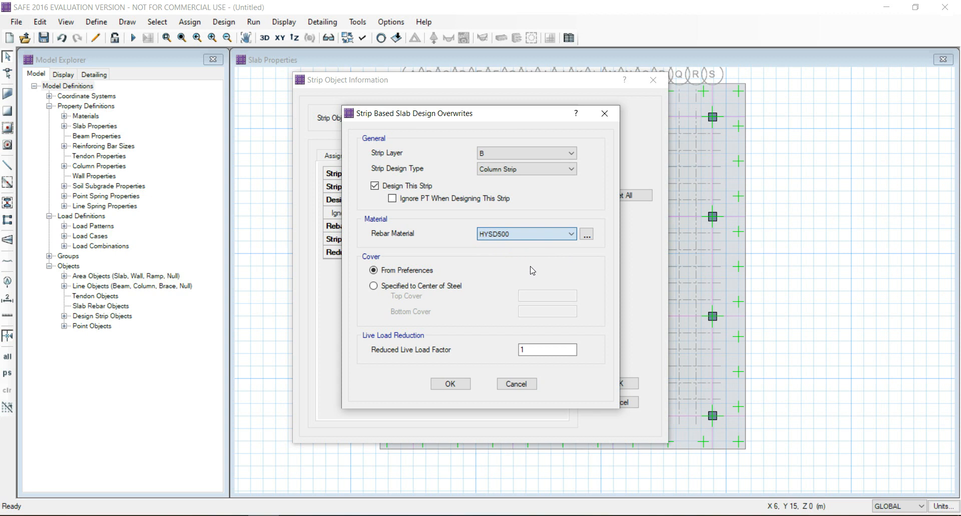
left_click(448, 385)
left_click(618, 384)
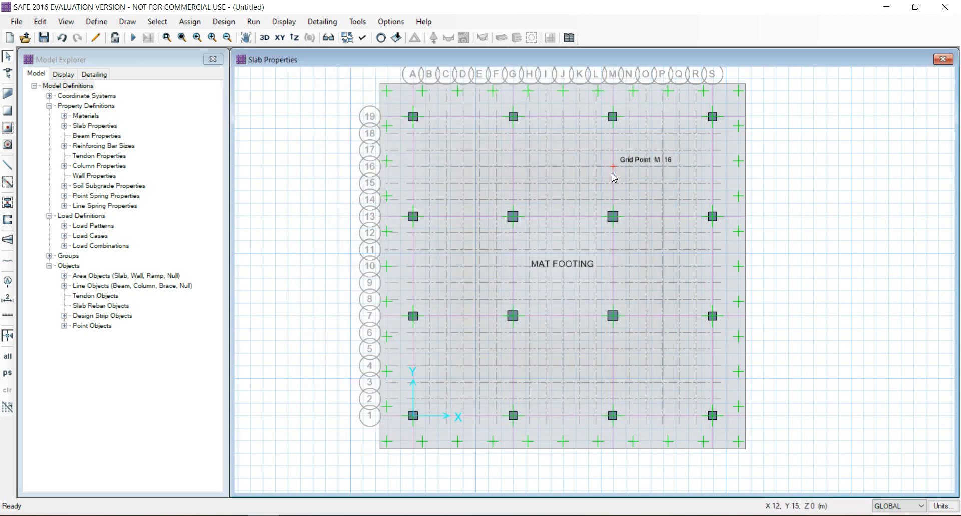
Step: Set the rebar material of the layer B column strip along grid line M to HYSD500
right_click(612, 173)
left_click(536, 221)
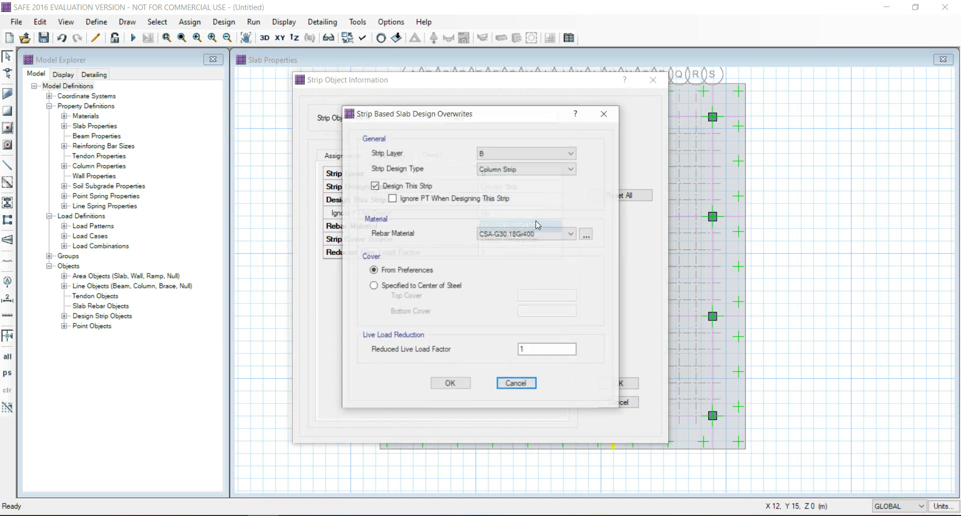
left_click(535, 236)
left_click(536, 255)
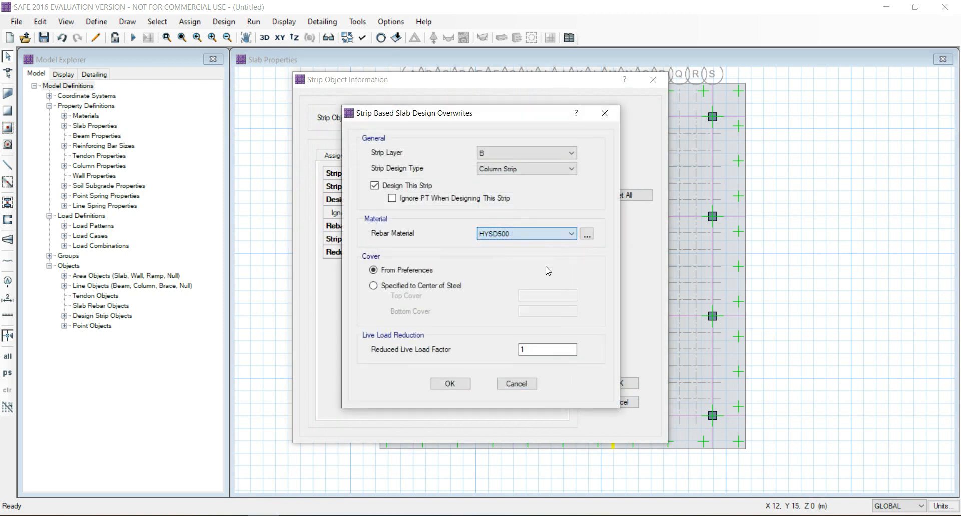
left_click(451, 384)
left_click(615, 384)
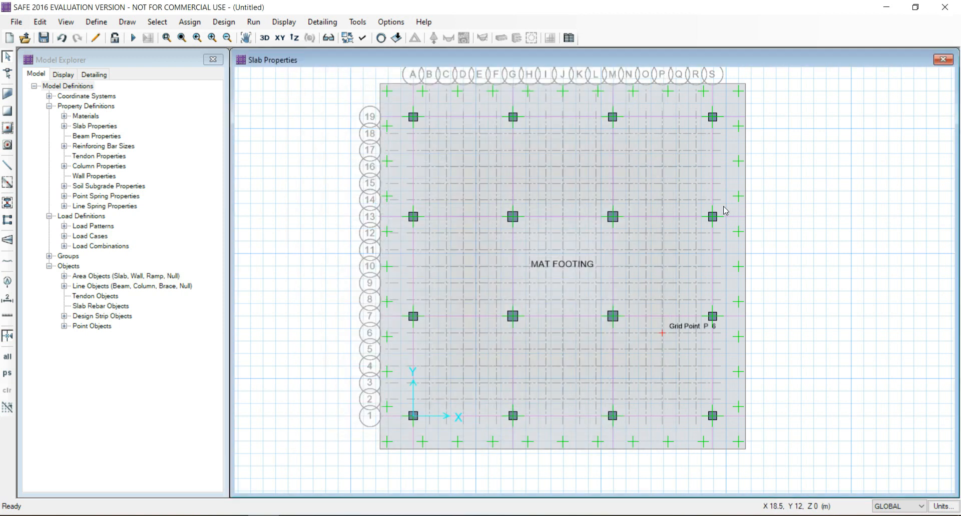
Step: Set the rebar material of the layer B column strip along grid line S to HYSD500
right_click(713, 194)
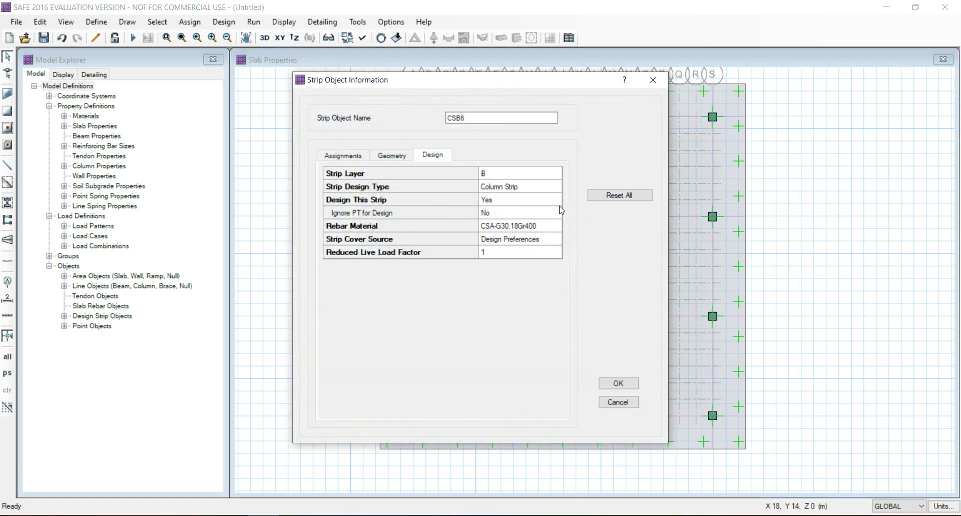
left_click(536, 226)
left_click(536, 233)
left_click(530, 253)
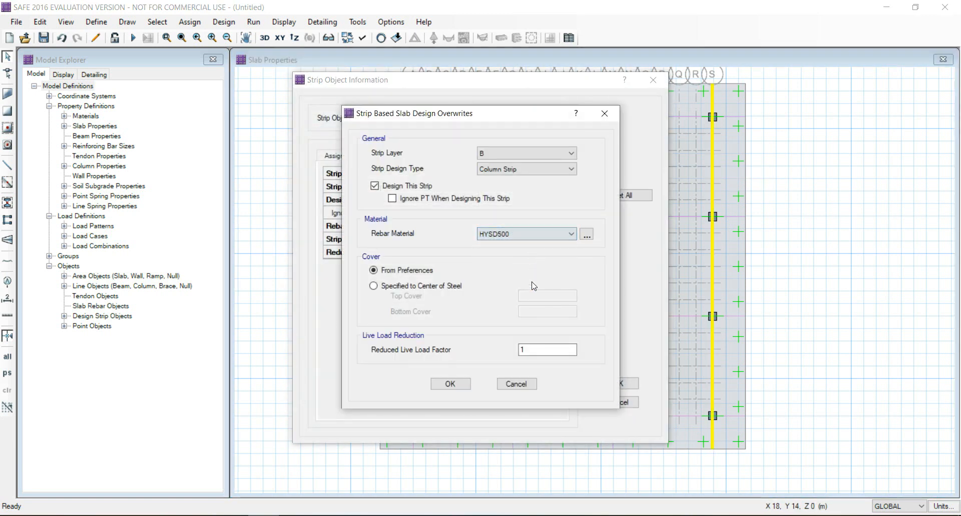
left_click(450, 384)
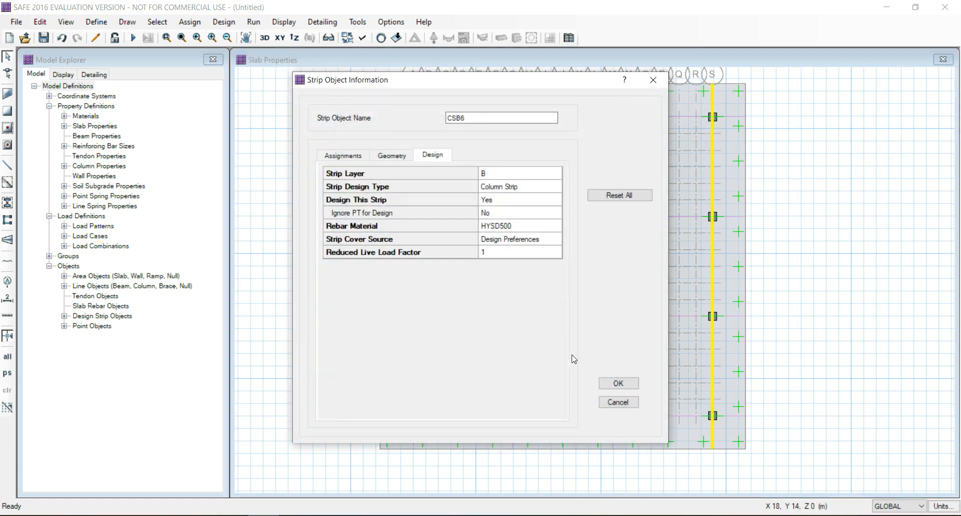
left_click(618, 384)
Step: Set the rebar material of the layer A column strip along grid line 1 to HYSD500
right_click(643, 419)
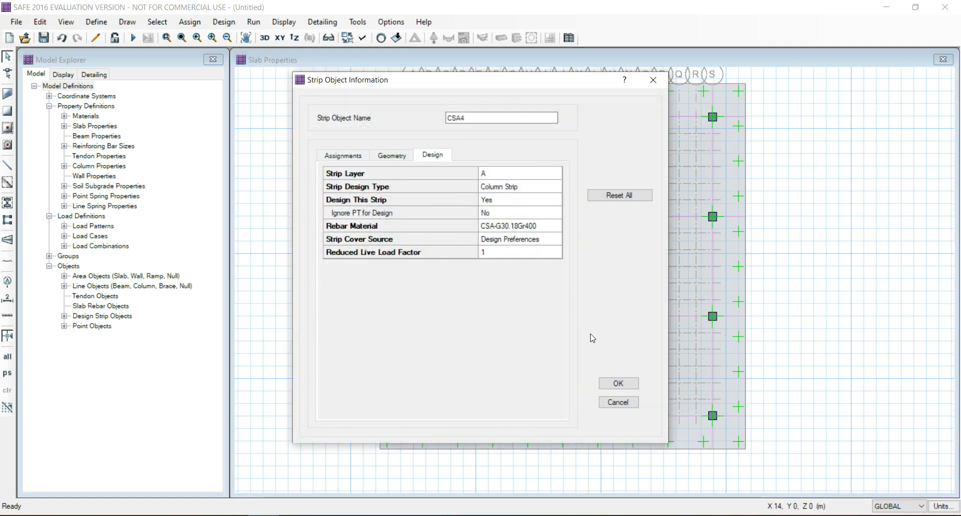
left_click(509, 230)
left_click(510, 229)
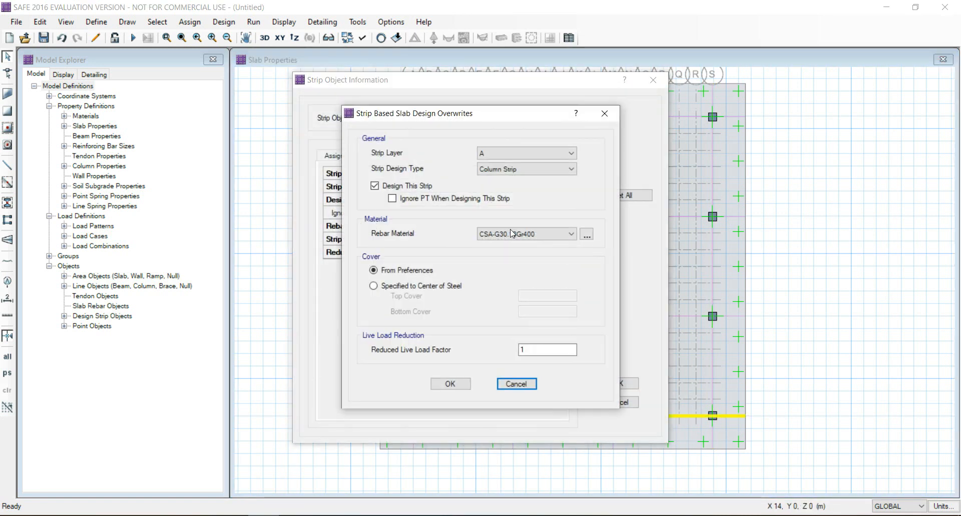
left_click(515, 234)
left_click(521, 253)
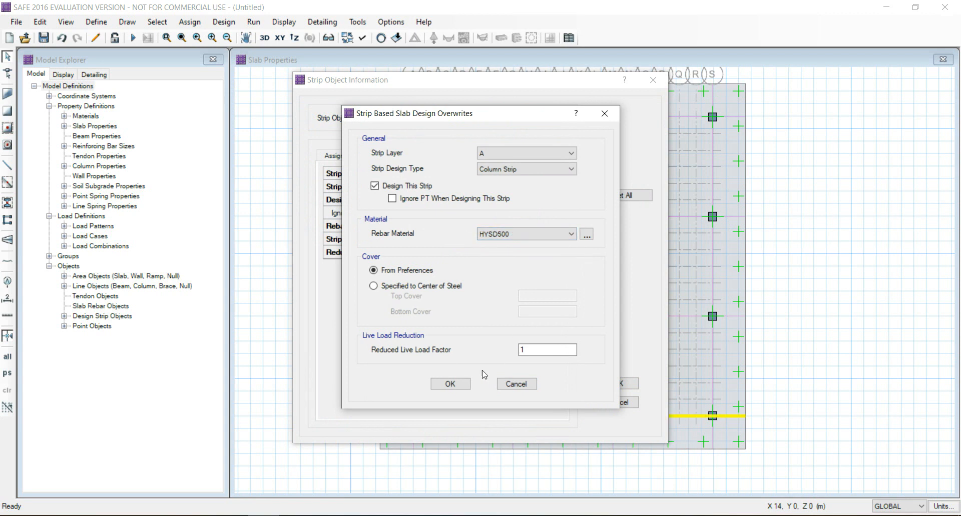
left_click(466, 384)
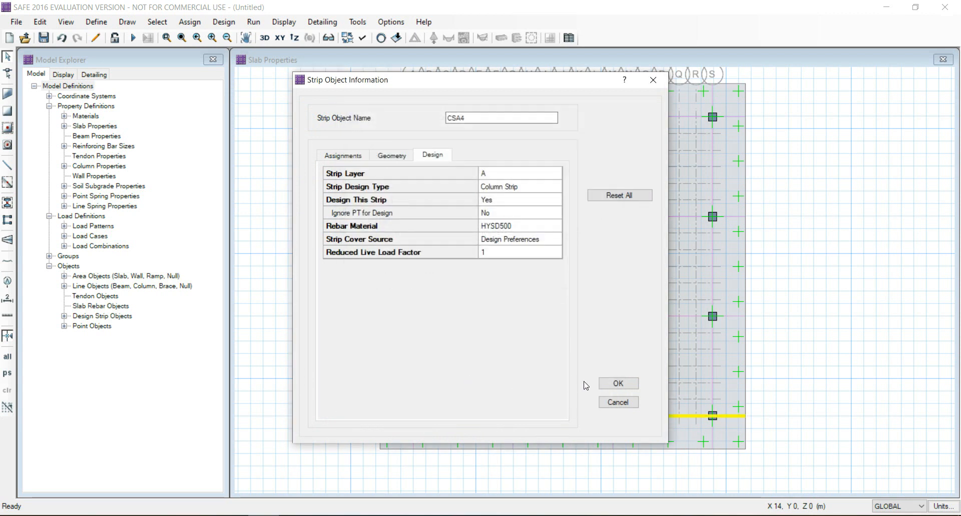
left_click(600, 383)
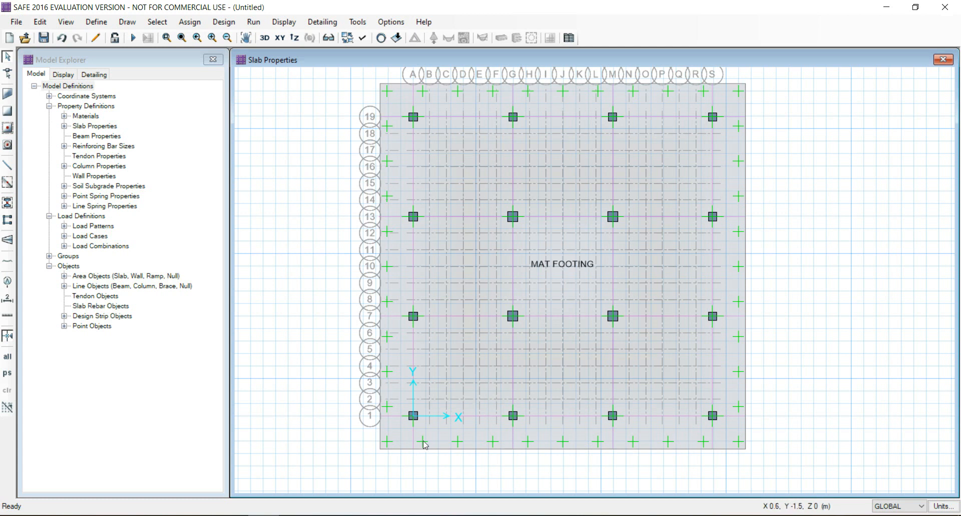
Step: Assign an 1850 kN DEAD gravity point load to the column point at A-1, with a 500 by 500 mm punching shear size
scroll(408, 427, "up", 1)
scroll(414, 435, "up", 2)
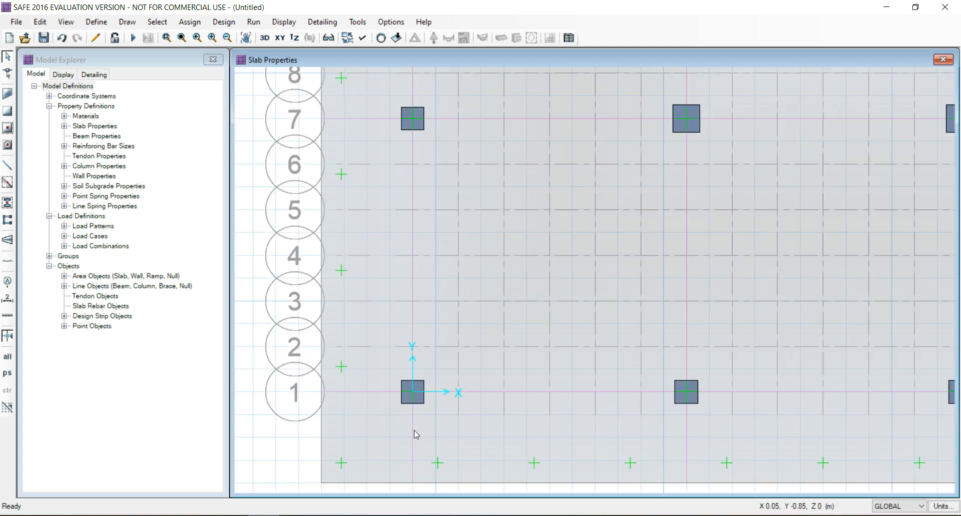
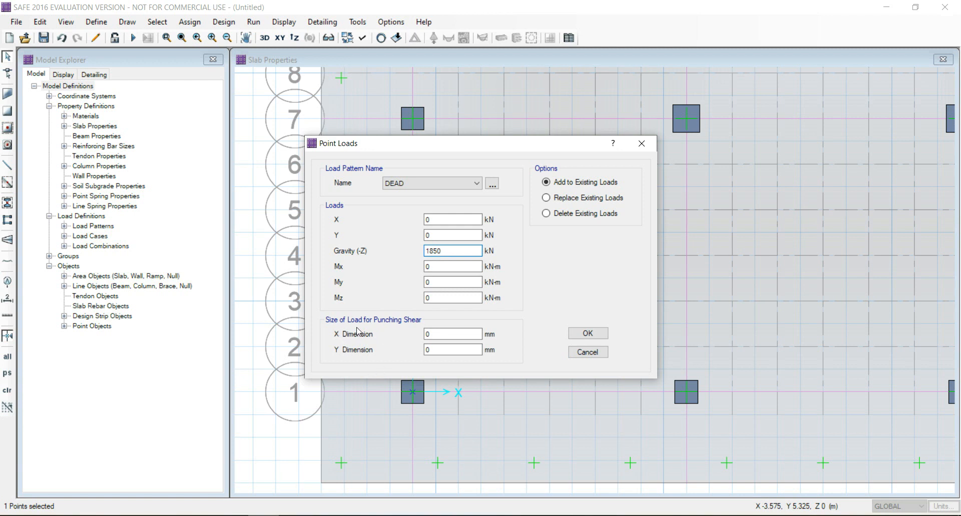
left_click(427, 334)
type("500")
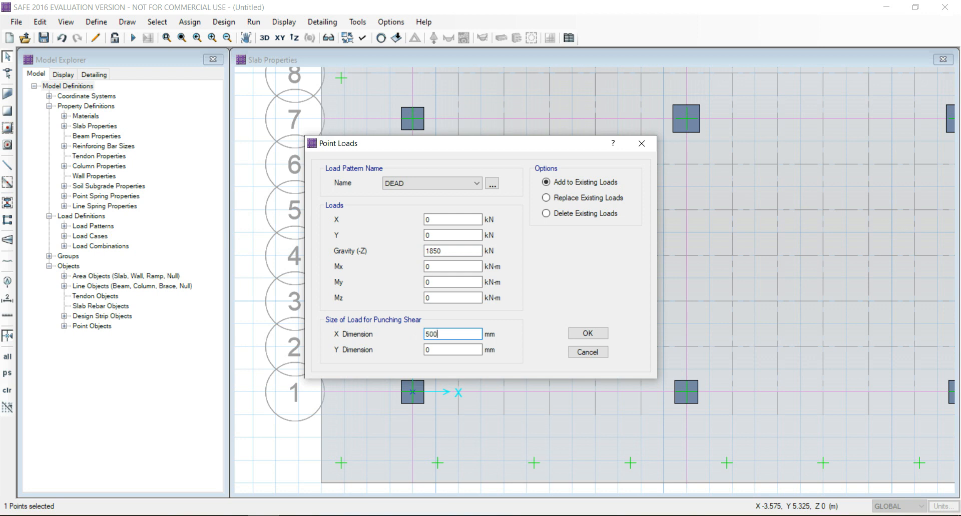
key("Tab")
left_click(589, 334)
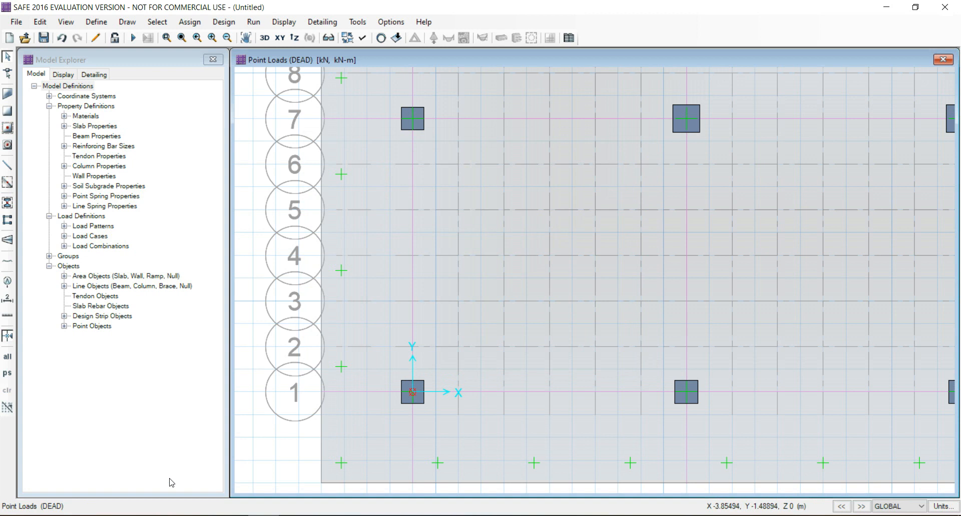
Step: Add a LIVE gravity point load of 797.6 kN to the column point at grid A-1
left_click(414, 395)
left_click(190, 23)
mouse_move(275, 149)
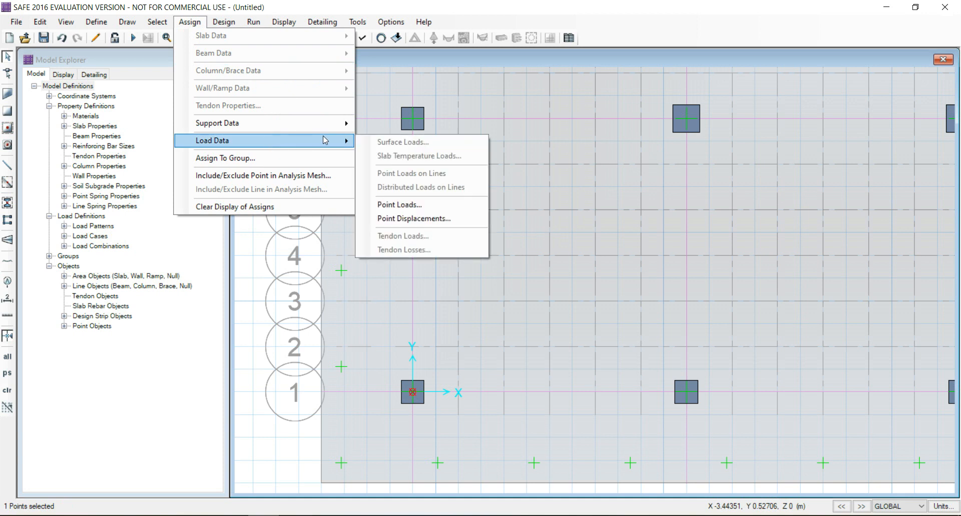
left_click(411, 208)
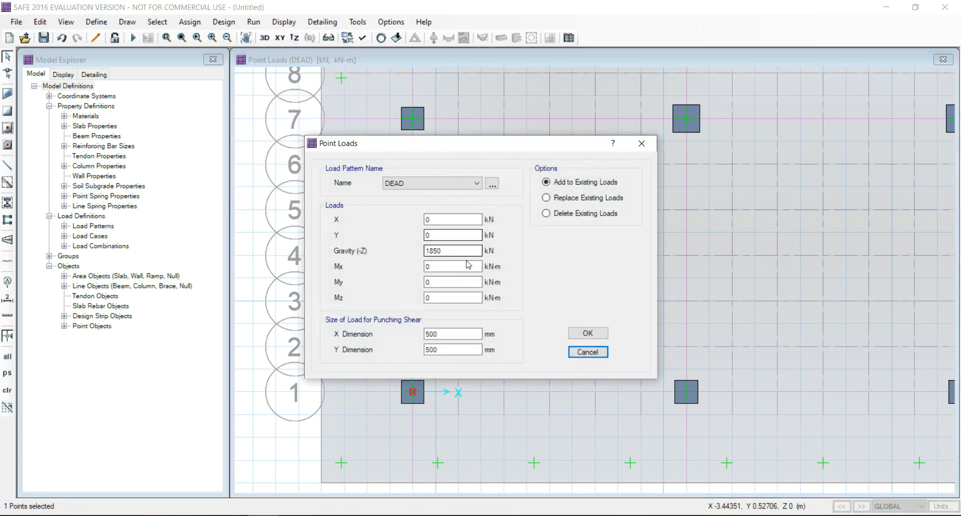
left_click(431, 185)
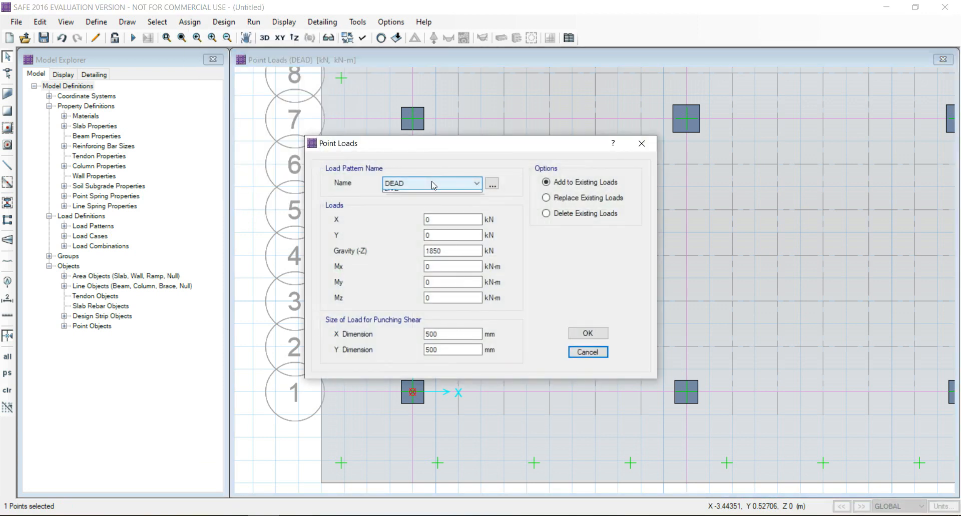
left_click(434, 201)
left_click_drag(450, 251, 415, 261)
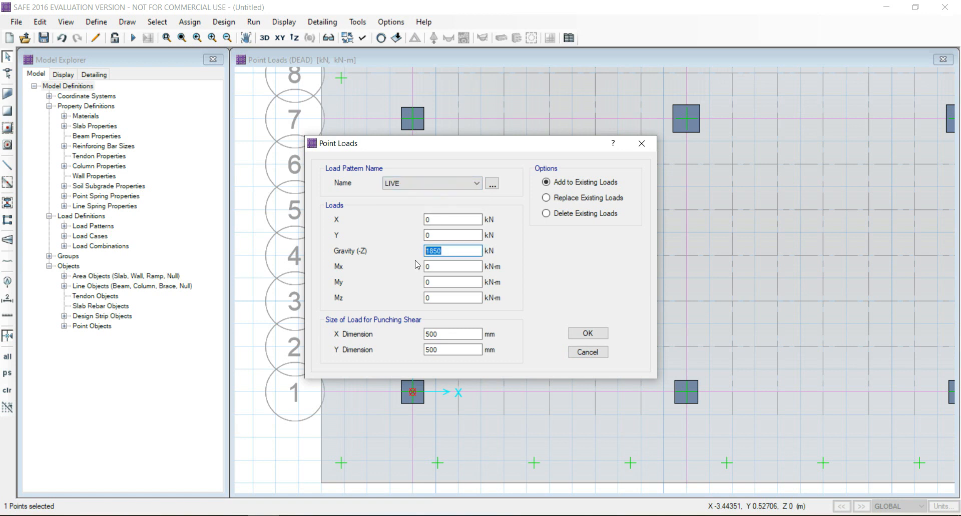
type("797.6")
left_click(585, 334)
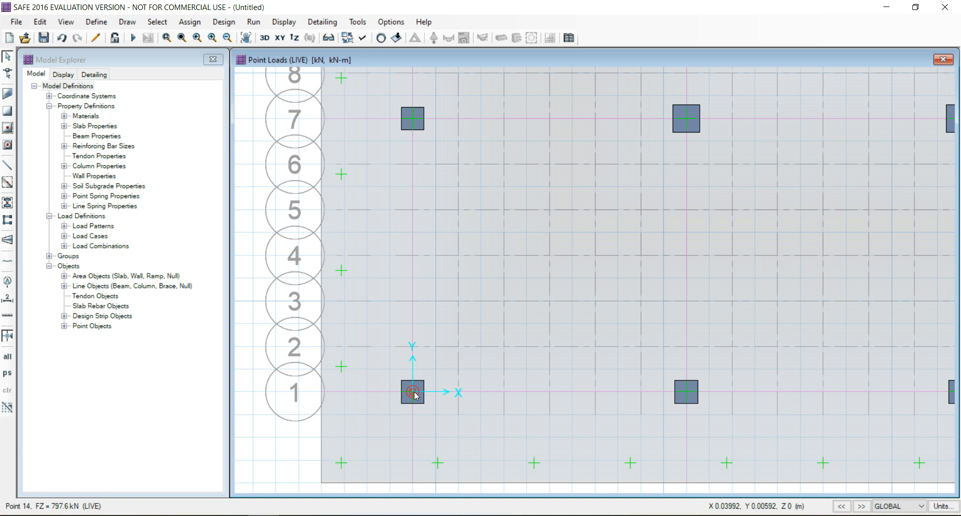
Step: Assign a DEAD gravity point load of 3013.3 kN to the column point at grid A-7
scroll(413, 392, "down", 1)
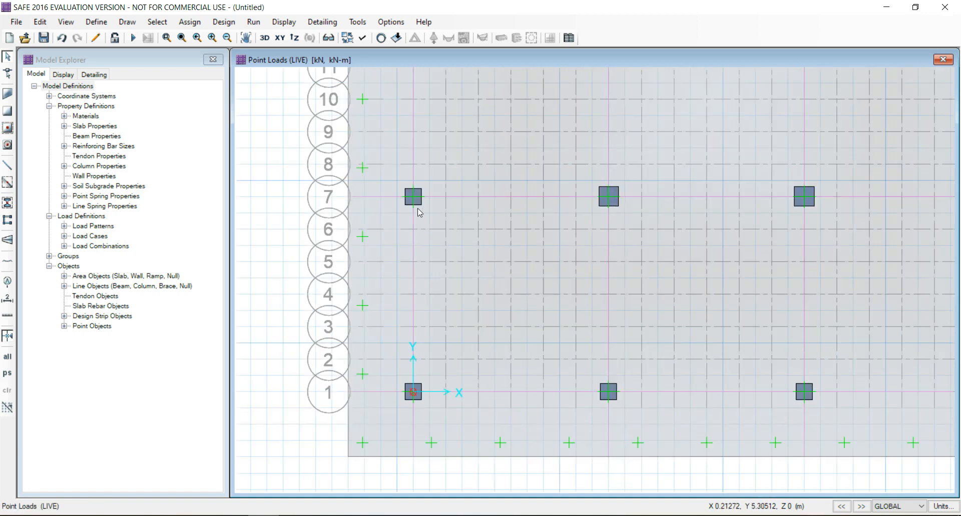
scroll(414, 195, "up", 3)
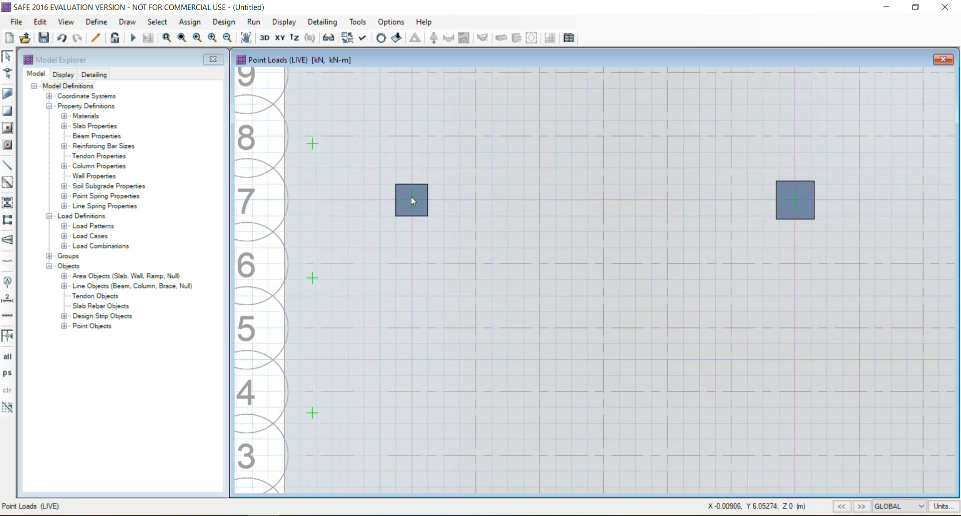
left_click(411, 199)
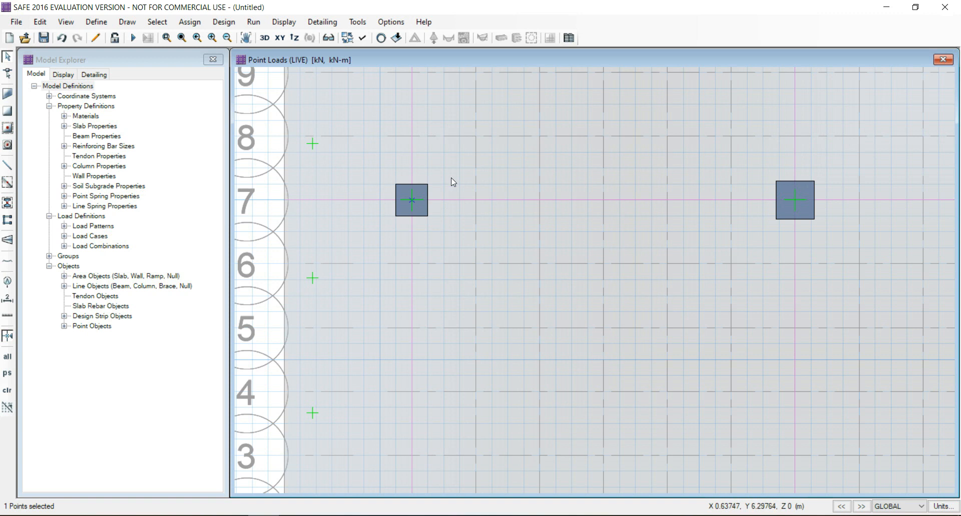
left_click(411, 164)
scroll(412, 164, "up", 1)
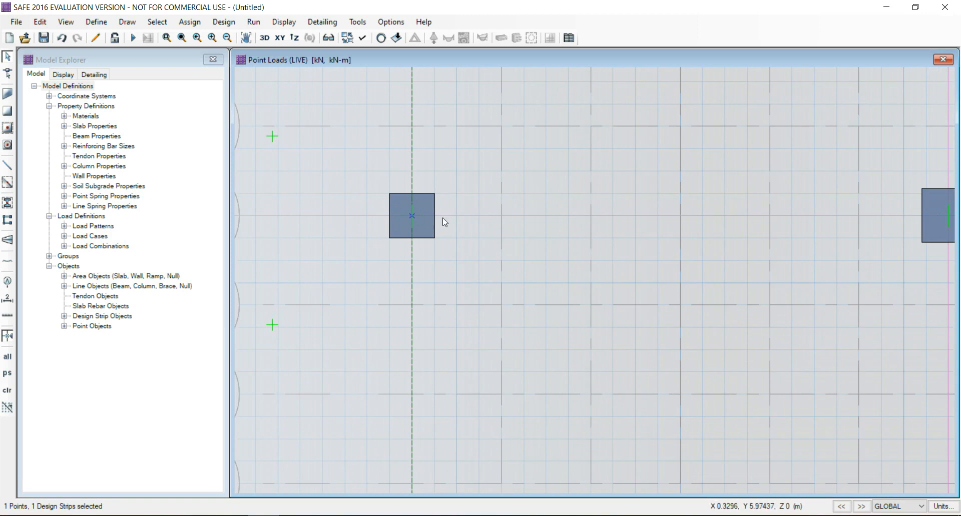
left_click(410, 175)
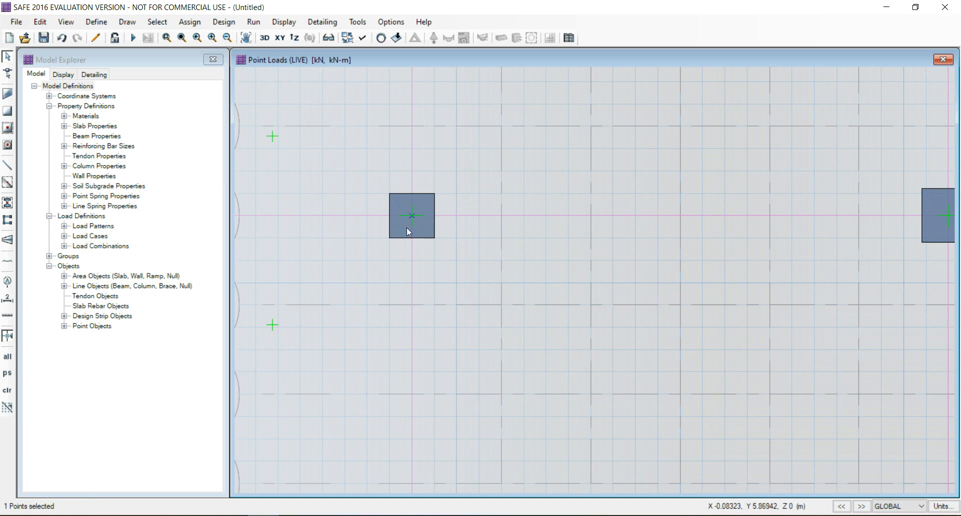
left_click(190, 21)
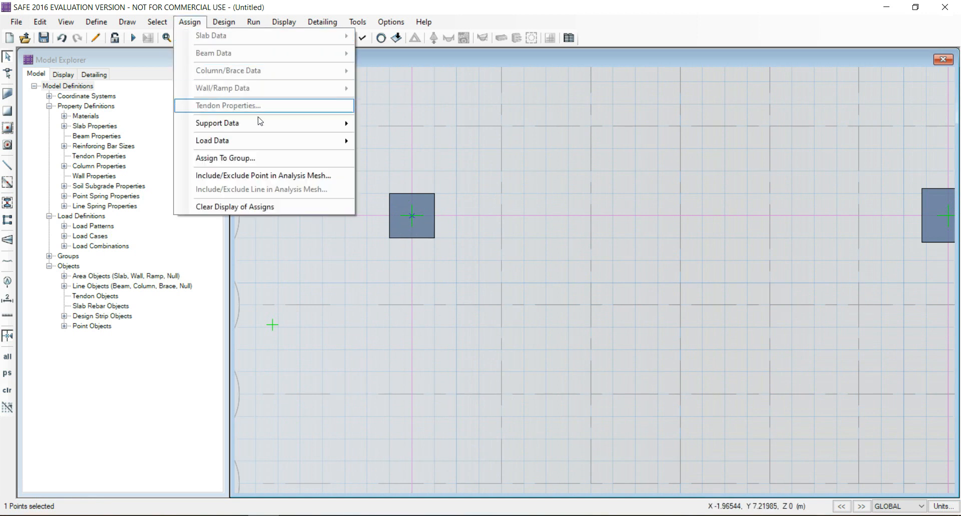
mouse_move(287, 139)
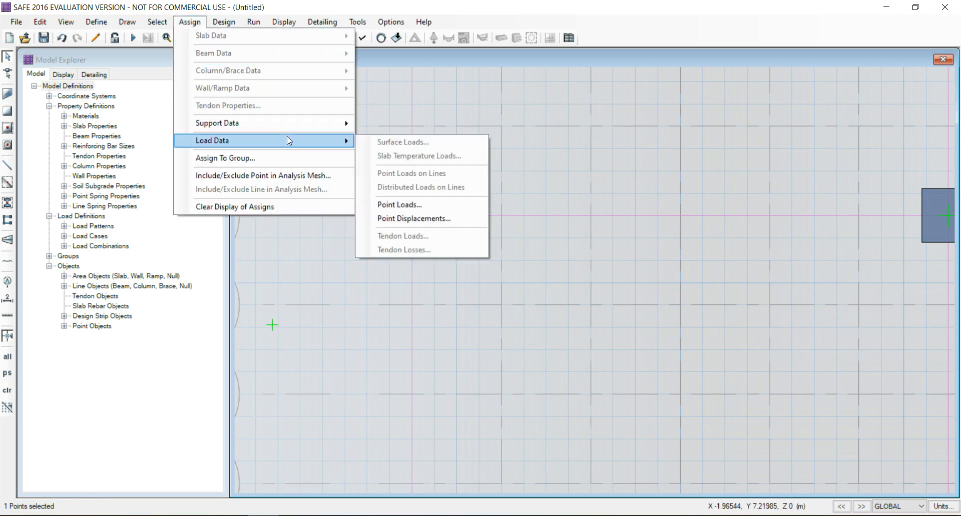
left_click(413, 209)
left_click(435, 185)
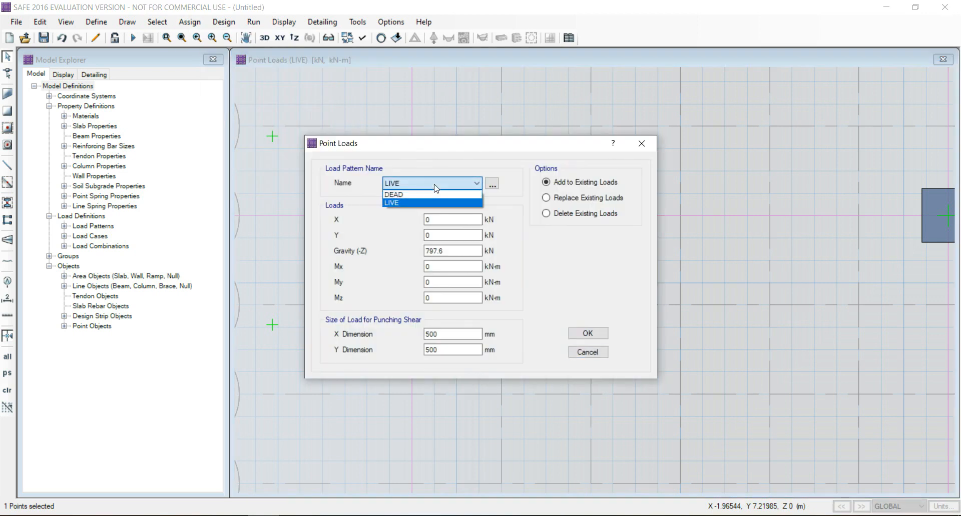
left_click(429, 200)
left_click(429, 194)
left_click(430, 193)
double_click(450, 250)
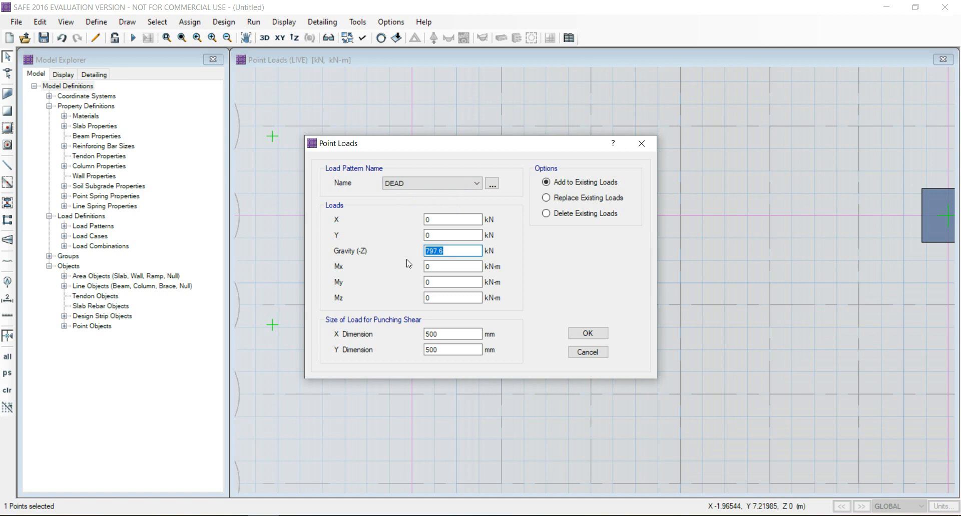
type("3013.3")
left_click(587, 334)
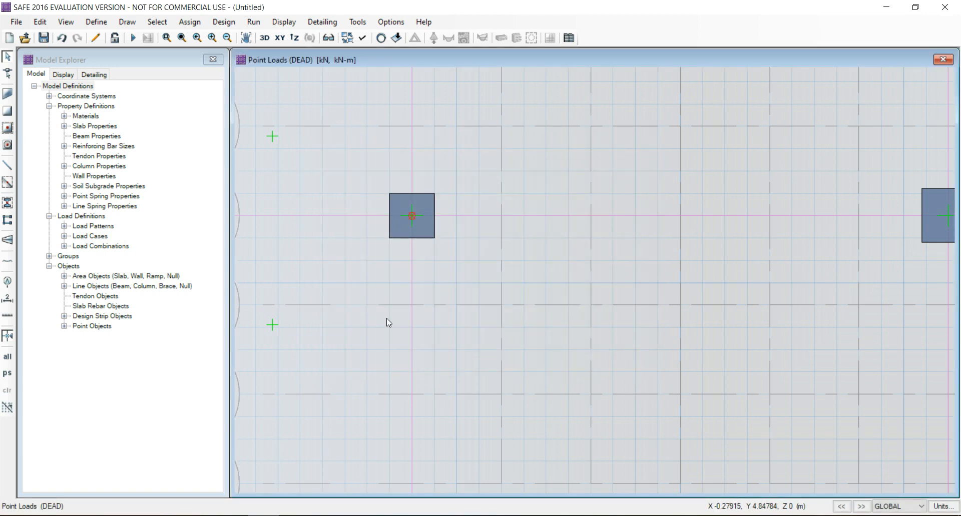
Step: Replace the gravity value and add it as a LIVE point load on the column point at grid A-7
left_click(412, 216)
left_click(189, 22)
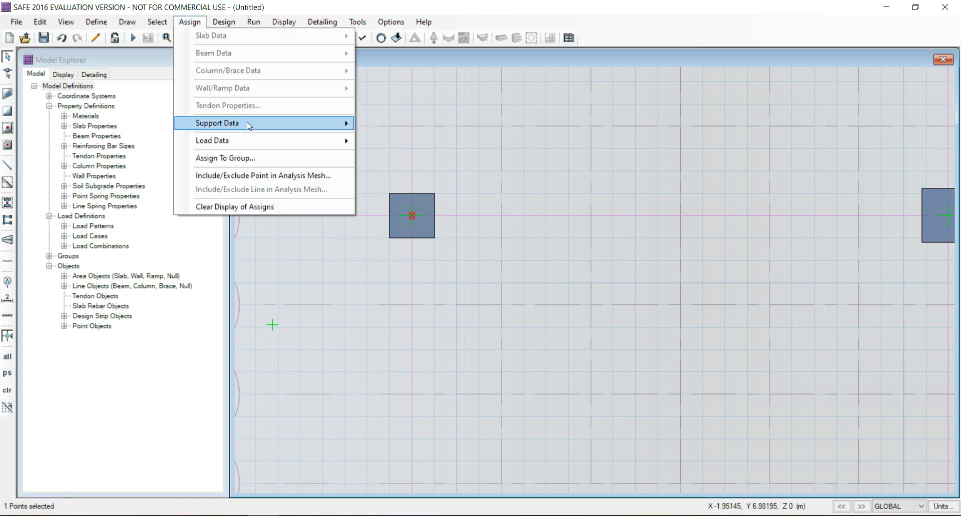
mouse_move(257, 143)
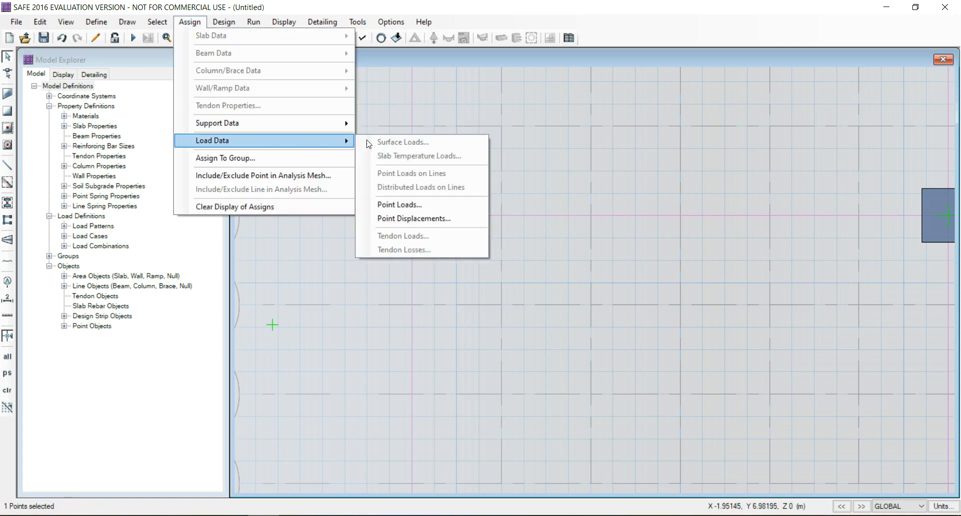
left_click(433, 210)
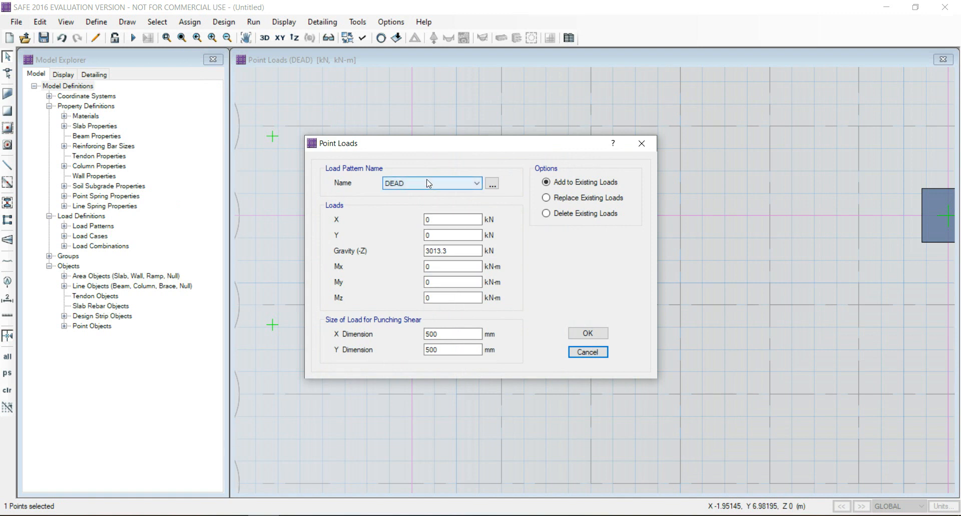
left_click(428, 184)
left_click(432, 200)
double_click(439, 253)
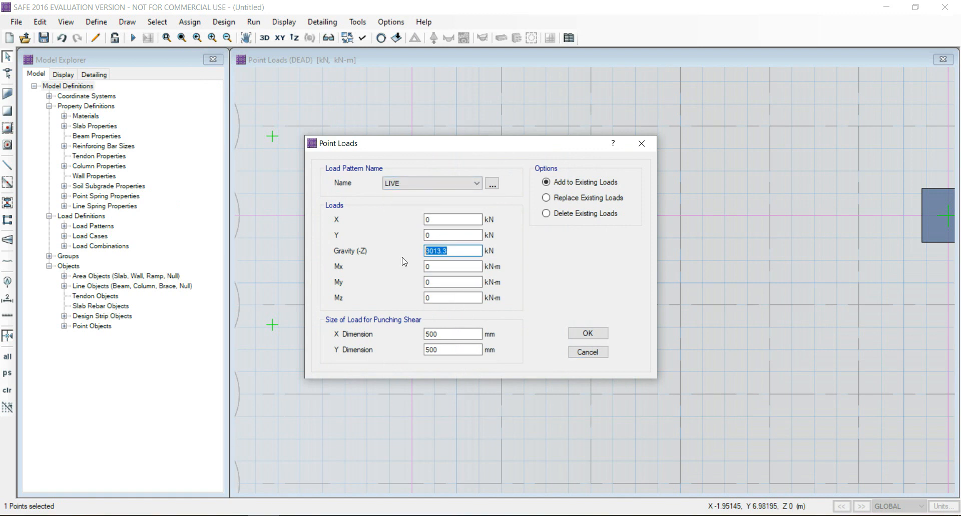
type("1")
left_click(584, 335)
scroll(578, 373, "down", 4)
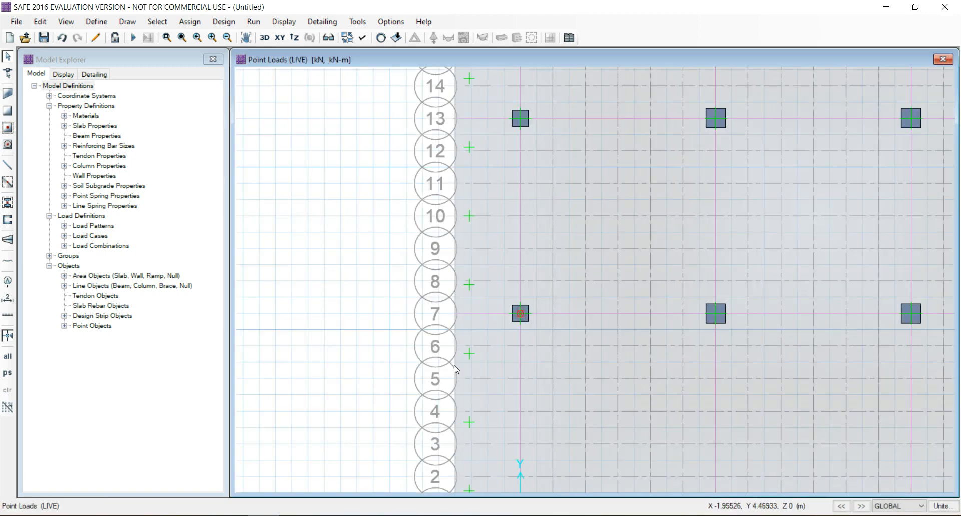
Step: Assign a new DEAD gravity point load to the column point at grid A-13
scroll(440, 381, "down", 1)
scroll(515, 181, "up", 4)
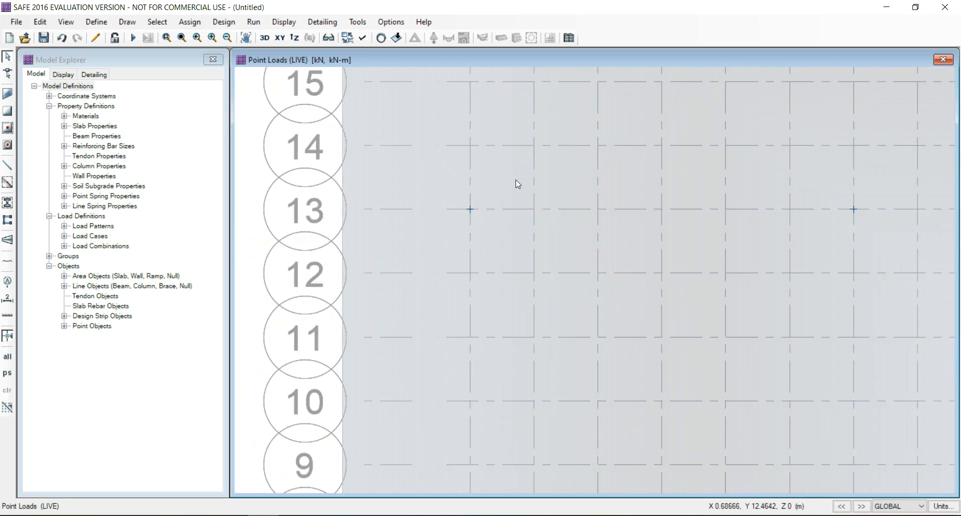
left_click(451, 221)
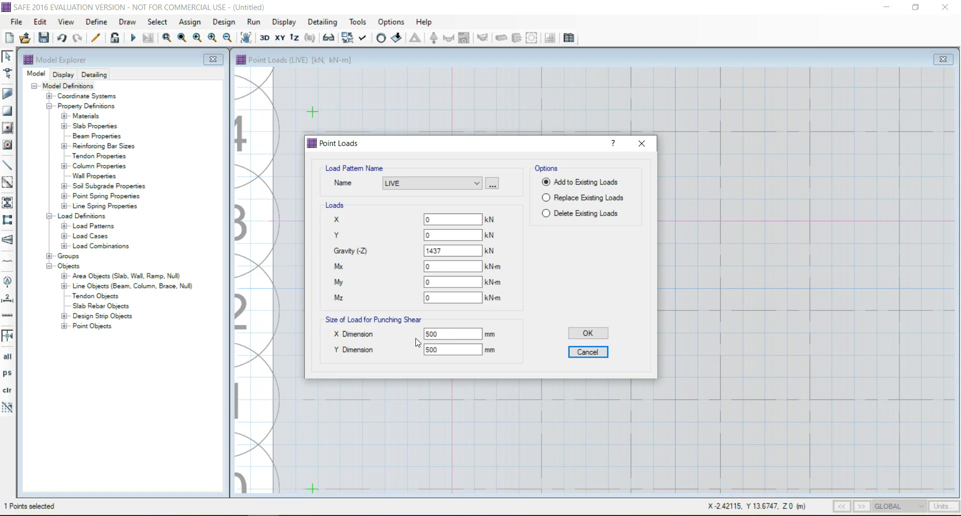
left_click(414, 184)
left_click(413, 198)
key("Tab")
key("Tab")
key("Tab")
key("Tab")
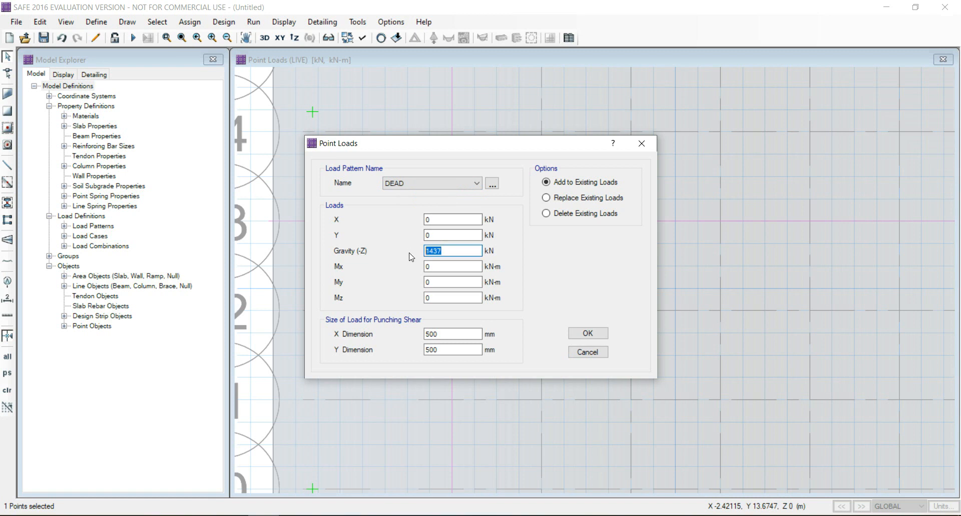
key("Return")
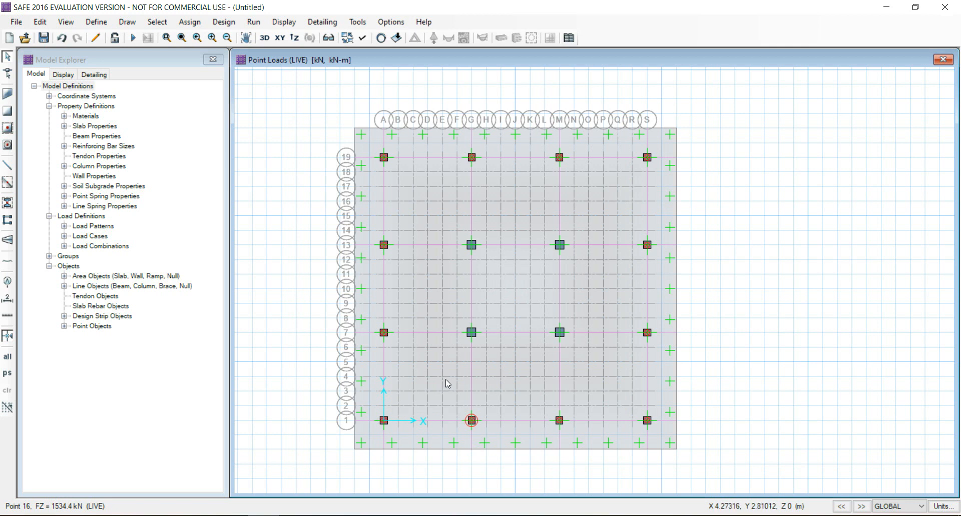
Step: Define a DEAD gravity point load of 5414.9 kN for the interior column point at grid G-7
scroll(470, 344, "up", 5)
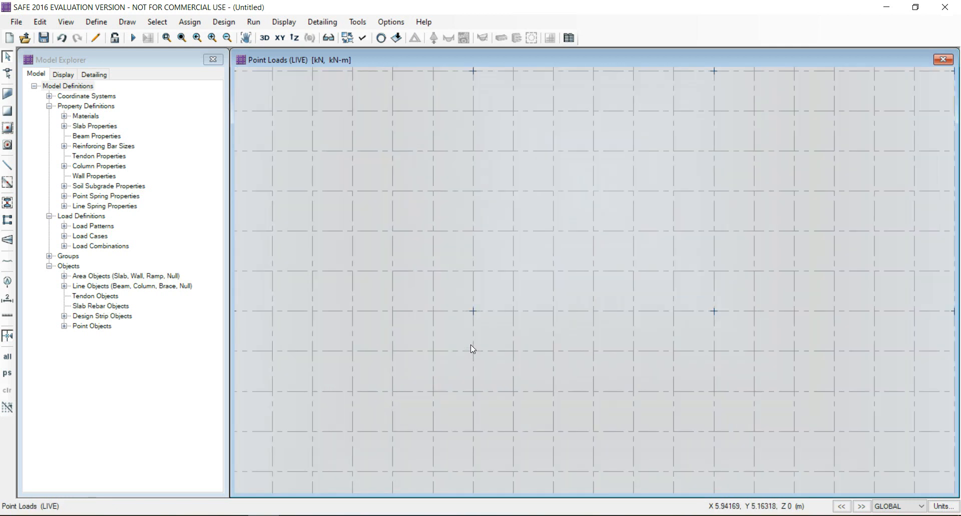
left_click(472, 311)
left_click(189, 22)
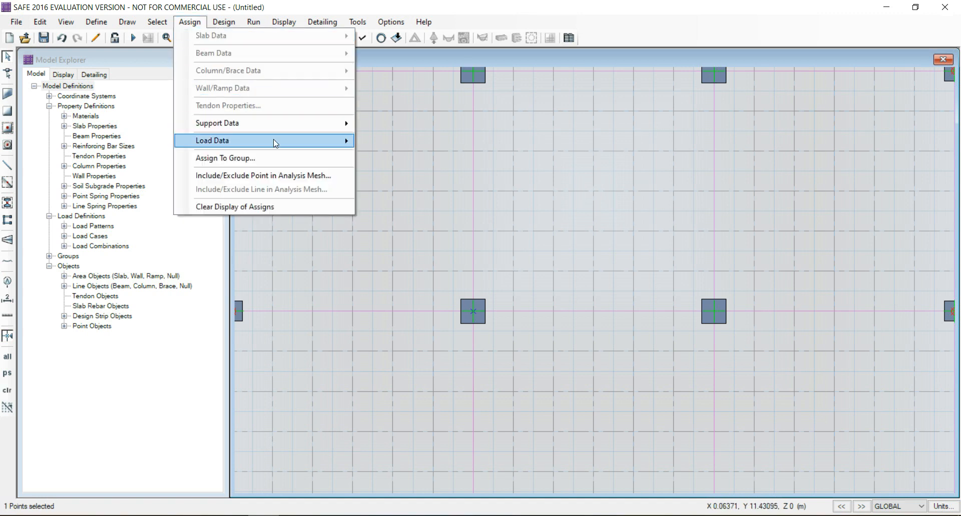
mouse_move(274, 140)
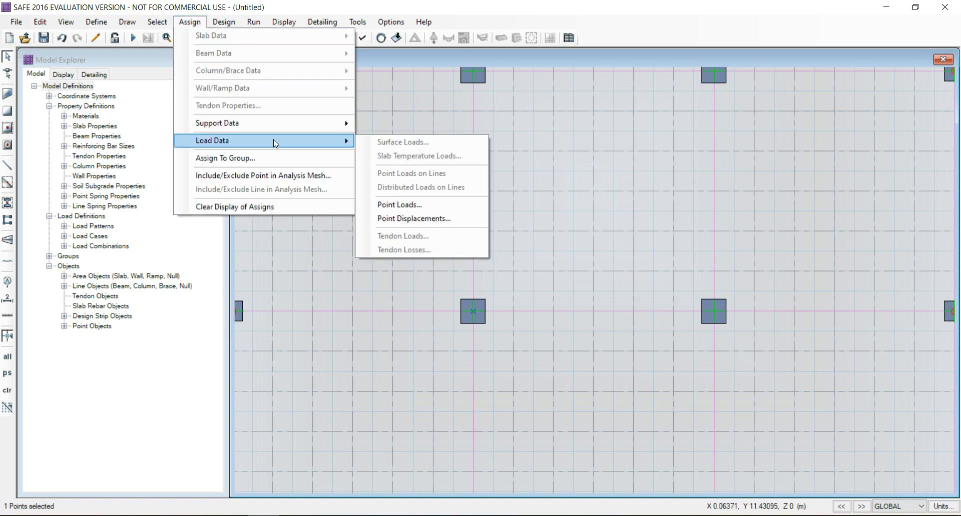
left_click(415, 207)
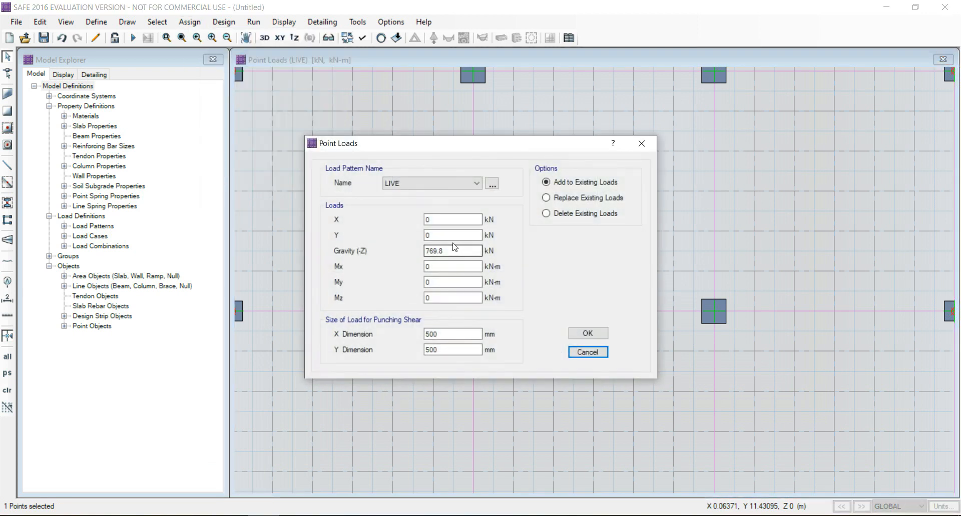
left_click(435, 188)
left_click(438, 194)
left_click_drag(449, 249, 417, 251)
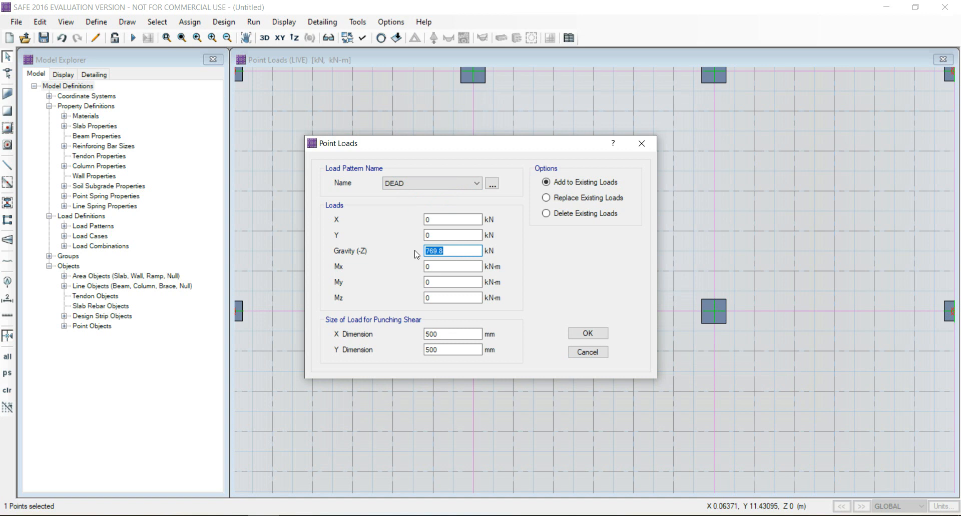
type("5414.9")
Step: Set the punching shear load size to 600 by 600 mm and apply the load to the G-7 column point
left_click_drag(445, 334, 429, 334)
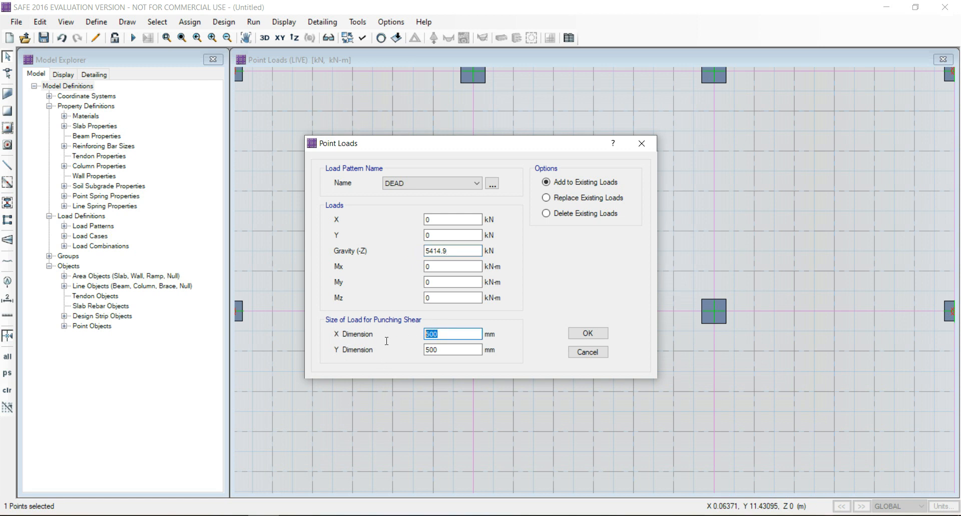
type("6")
key("Tab")
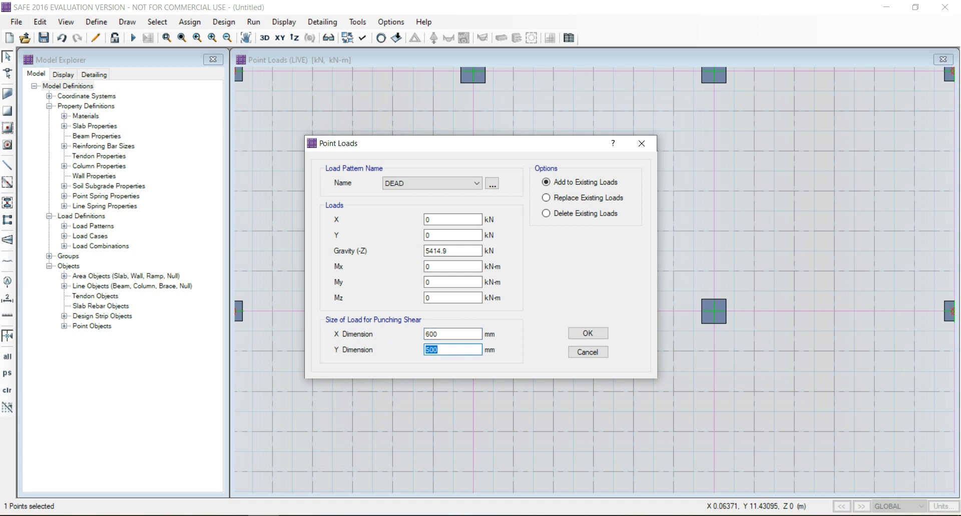
type("60")
left_click(588, 334)
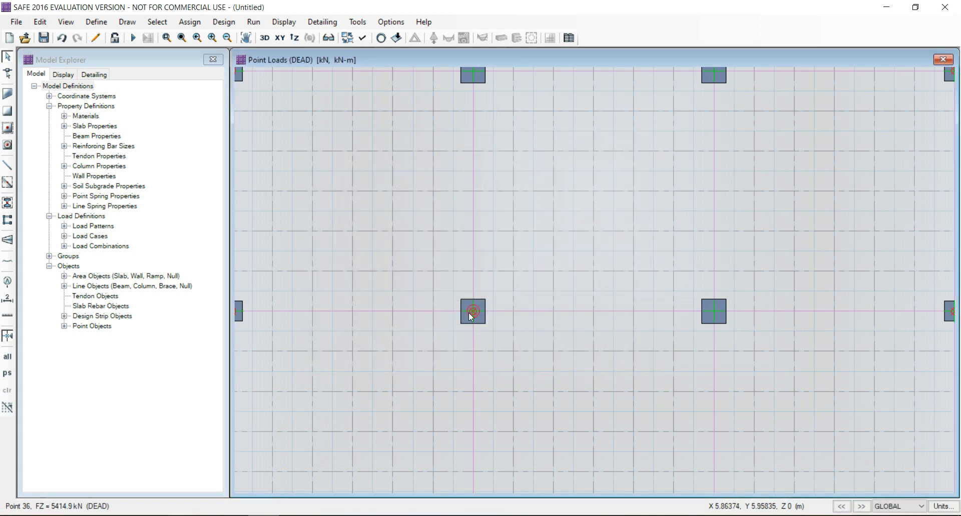
Step: Add a LIVE gravity point load of 2797.8 kN to the column point at grid G-7
left_click(472, 311)
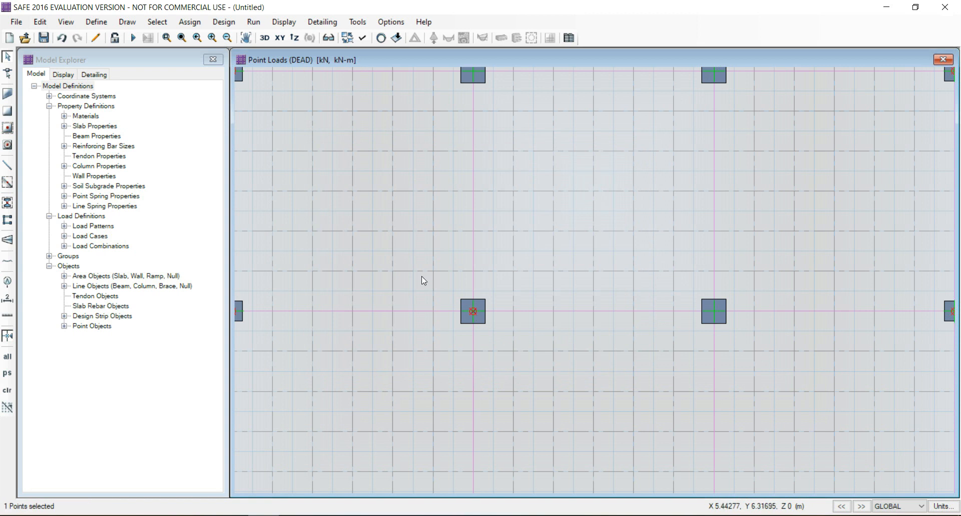
left_click(189, 22)
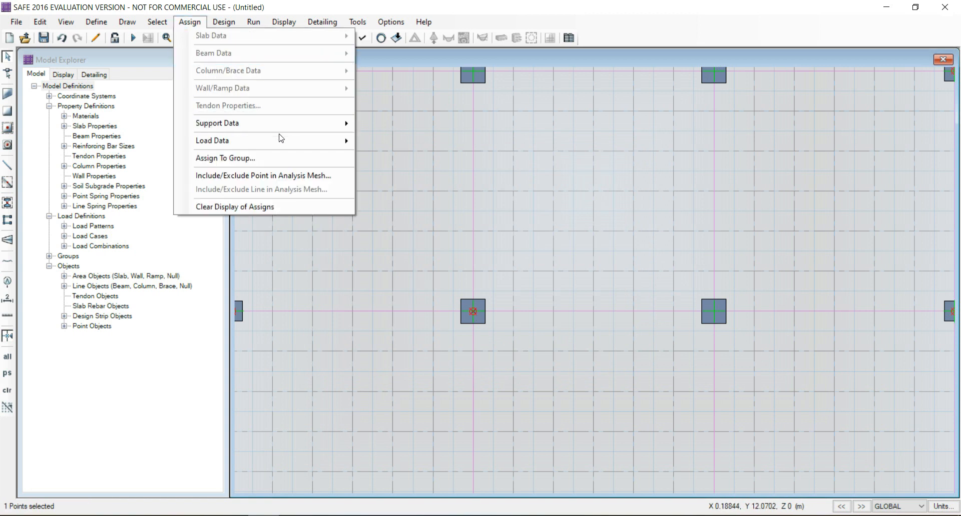
mouse_move(281, 141)
left_click(424, 206)
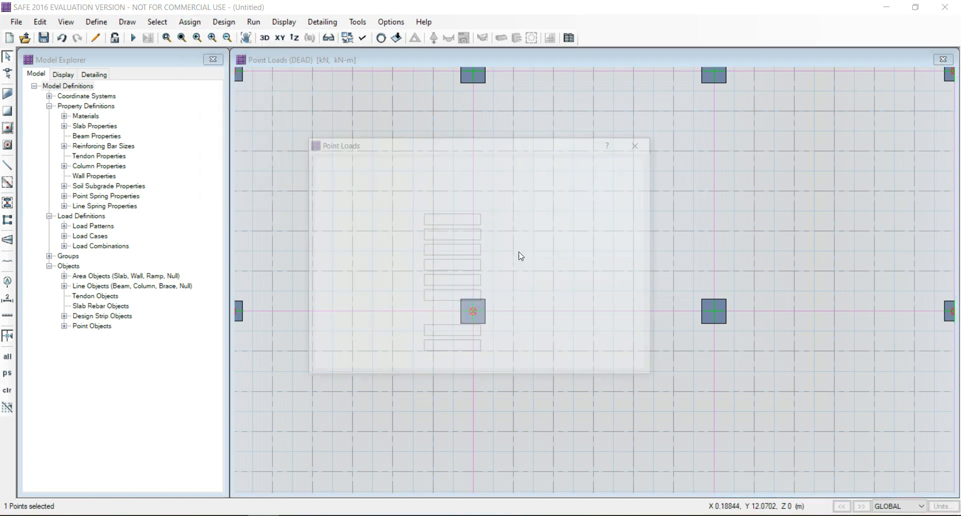
left_click(444, 184)
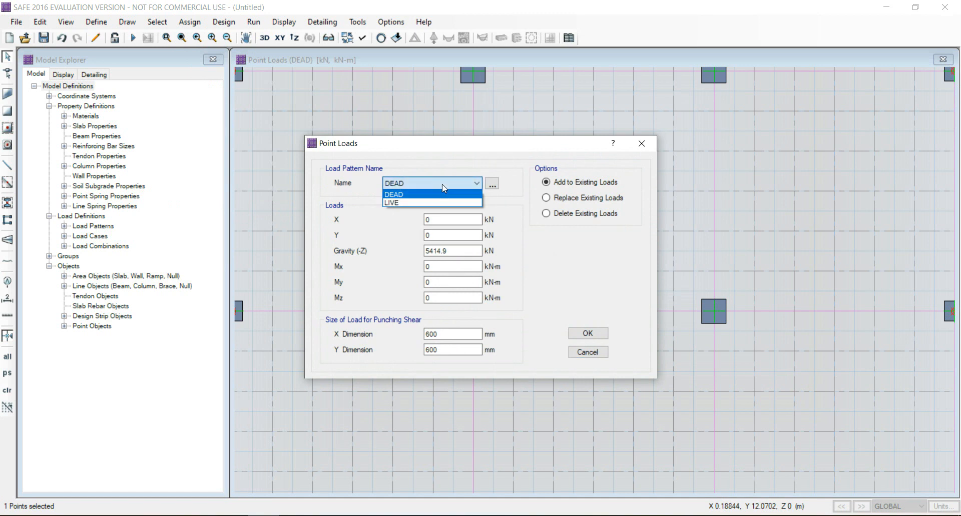
left_click(446, 202)
key("Tab")
key("Tab")
key("Tab")
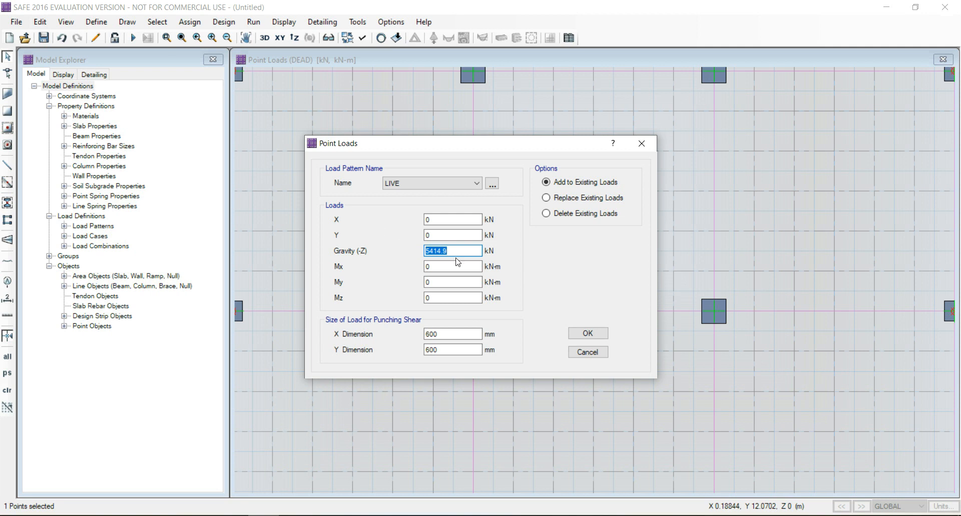
type("2644")
left_click(585, 334)
Step: Assign a DEAD gravity point load of 5191.3 kN to the column point at grid M-13
scroll(580, 325, "down", 3)
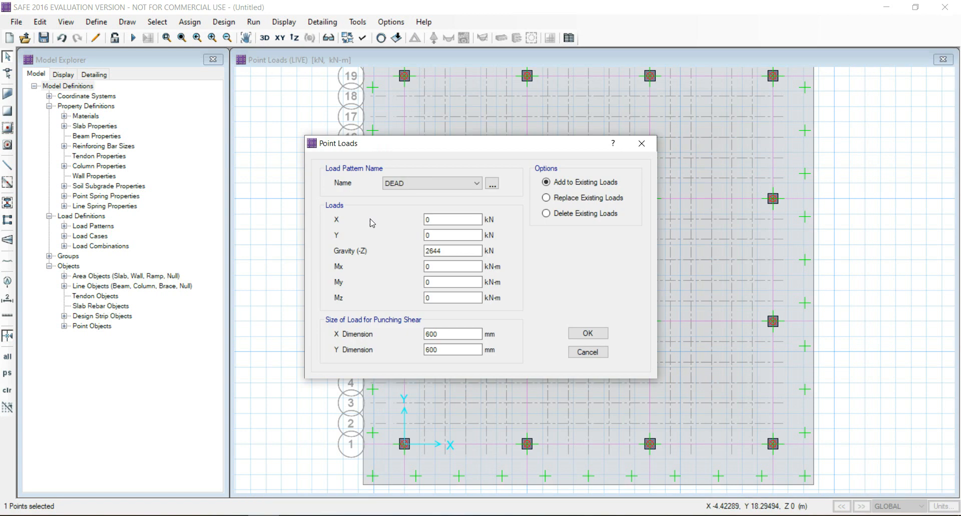
key("Tab")
type("51")
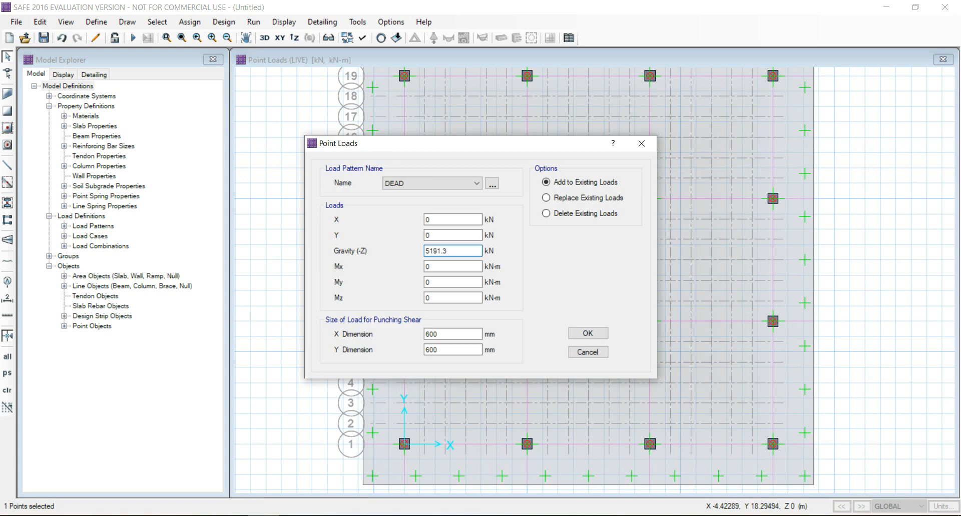
left_click(588, 333)
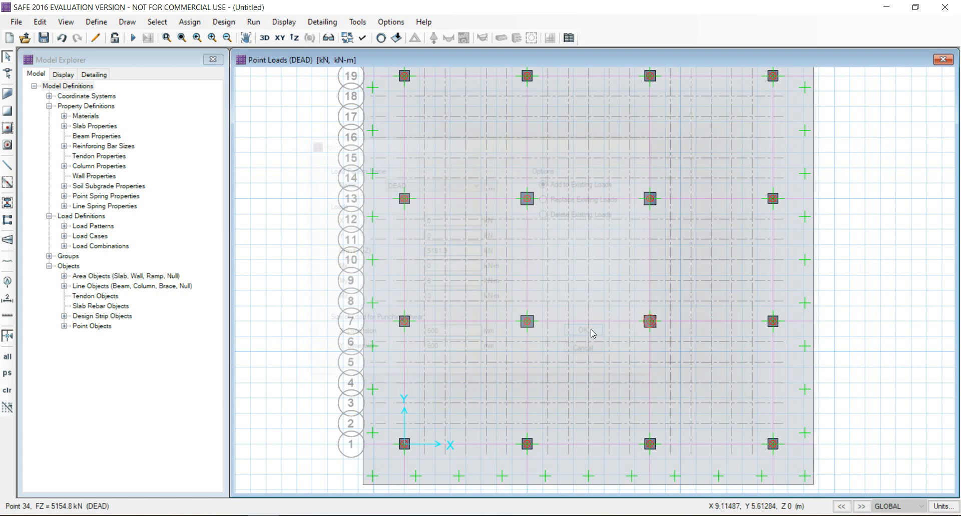
Step: Replace the gravity value and add it as a LIVE point load on the column point at grid M-13
left_click(651, 199)
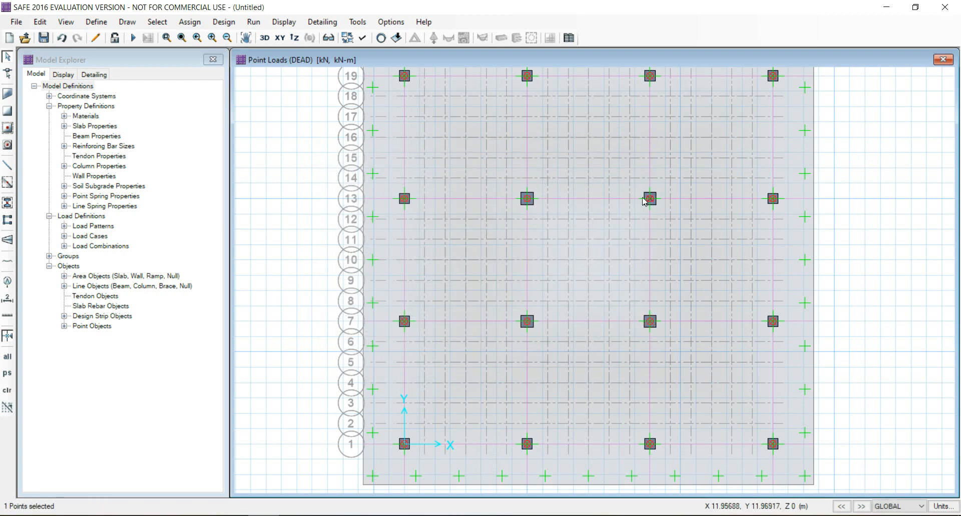
left_click(190, 22)
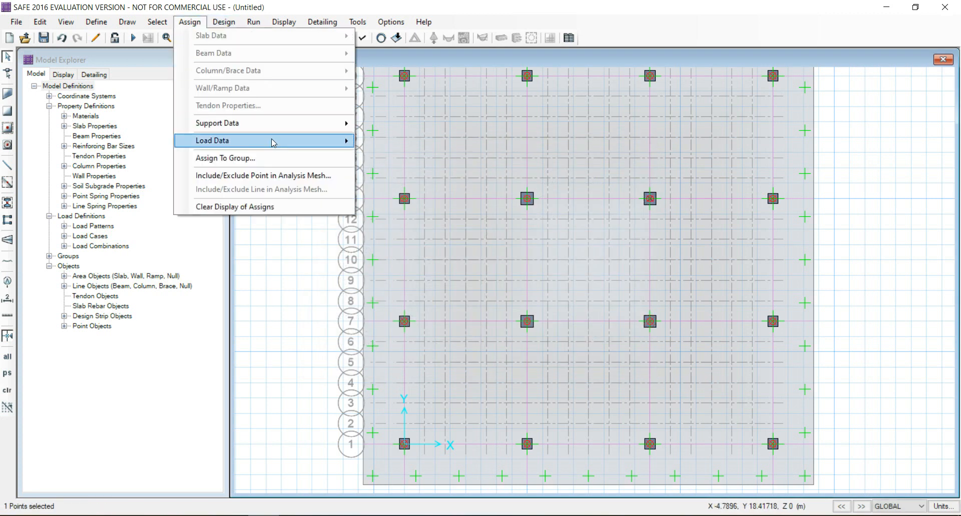
mouse_move(274, 143)
left_click(434, 205)
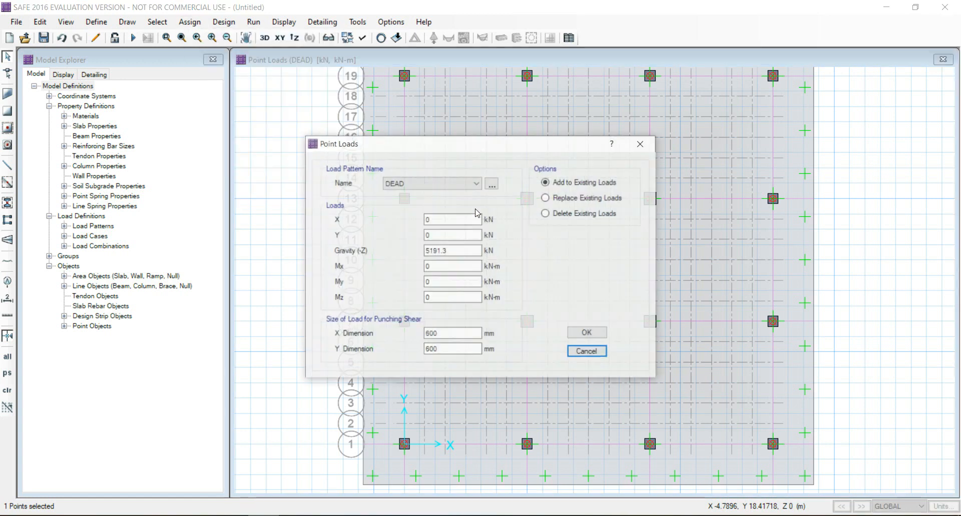
left_click(472, 184)
left_click(450, 200)
left_click_drag(461, 249, 405, 254)
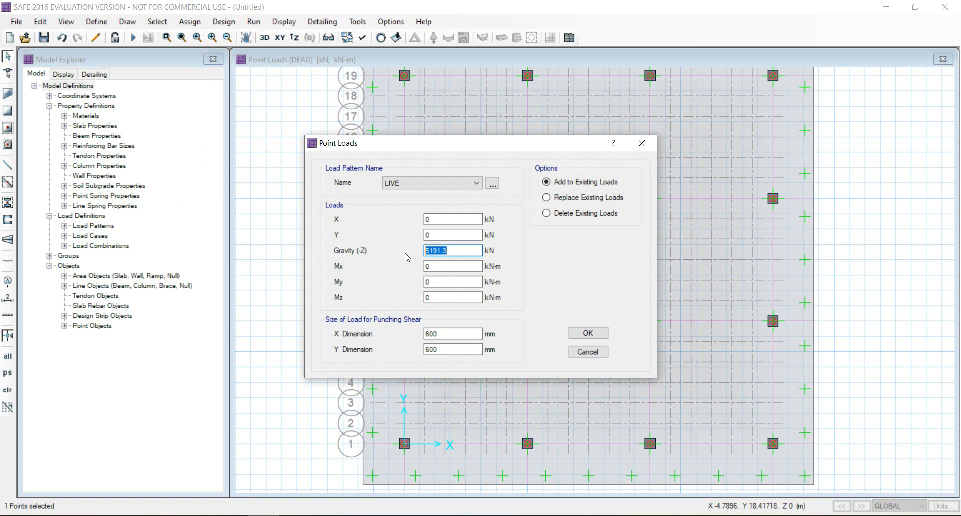
type("2")
left_click(586, 334)
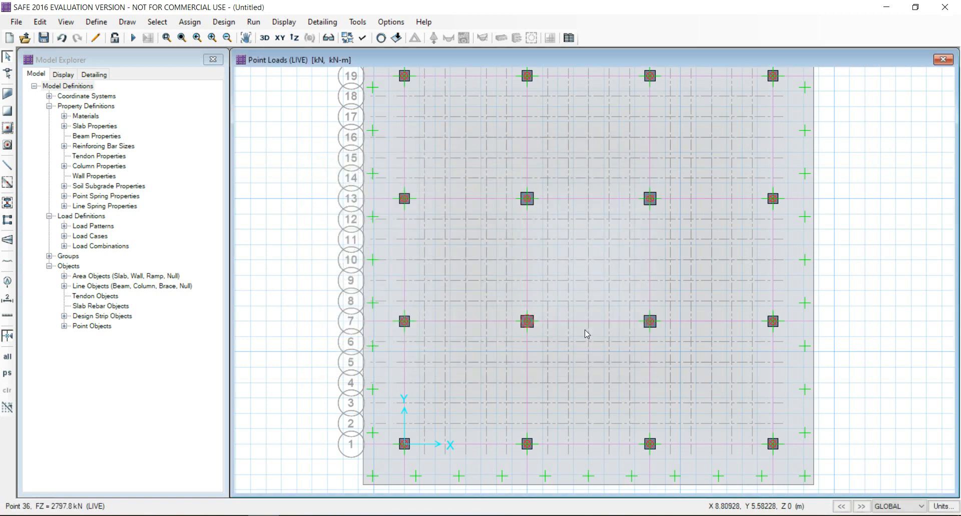
Step: Turn on Extrude View and examine the mat's columns and LIVE point loads in 3D
scroll(585, 330, "down", 1)
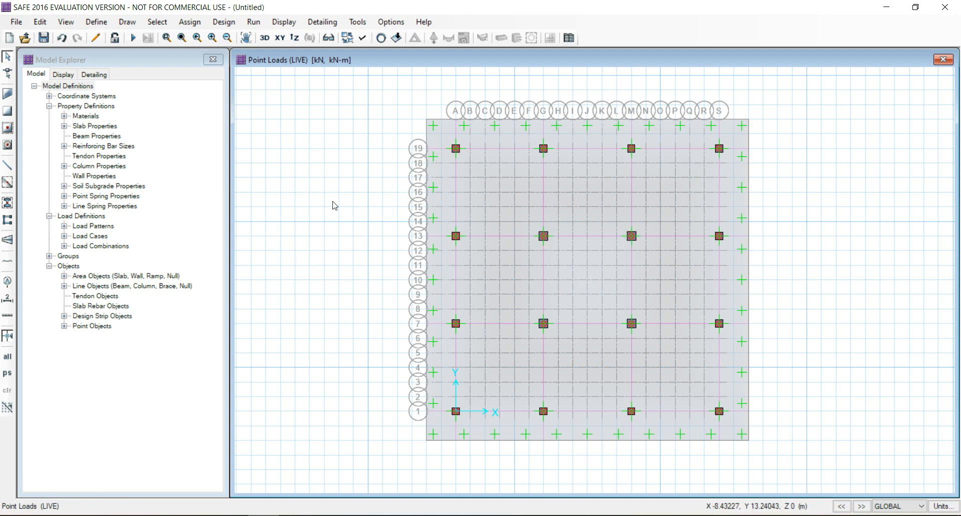
left_click(363, 39)
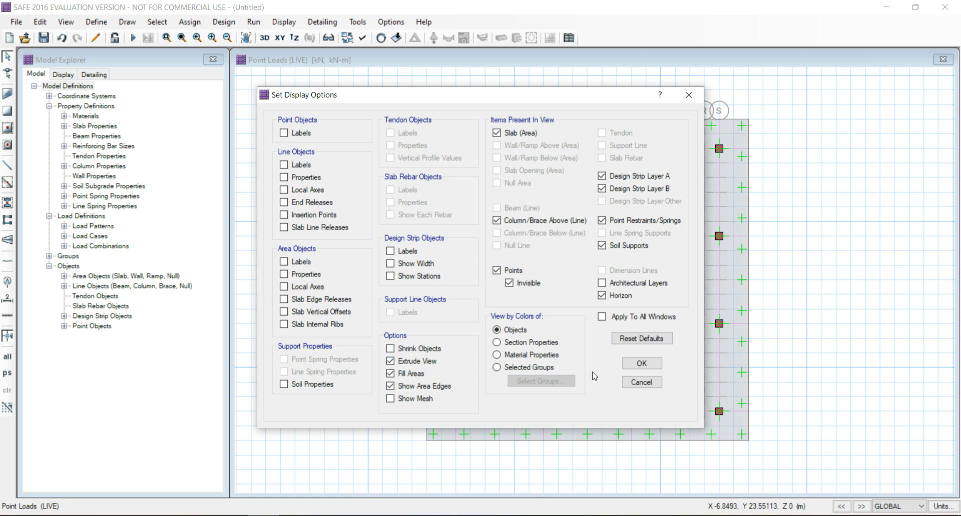
left_click(640, 364)
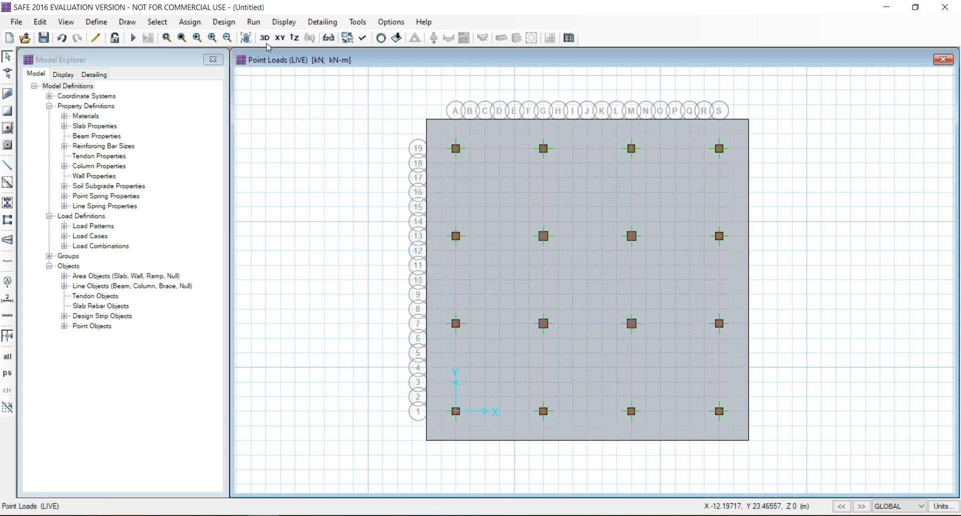
left_click(264, 39)
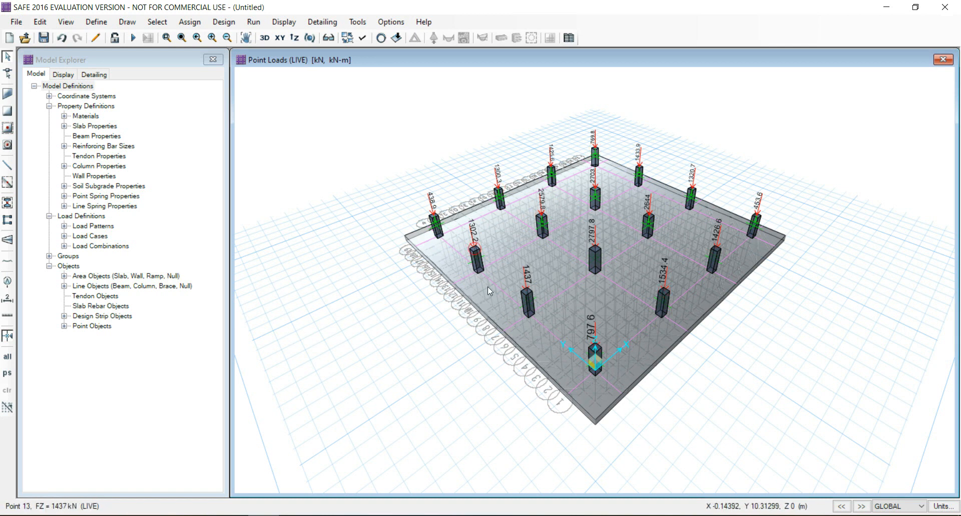
Step: Return to the plan view and turn off Extrude View
left_click(280, 38)
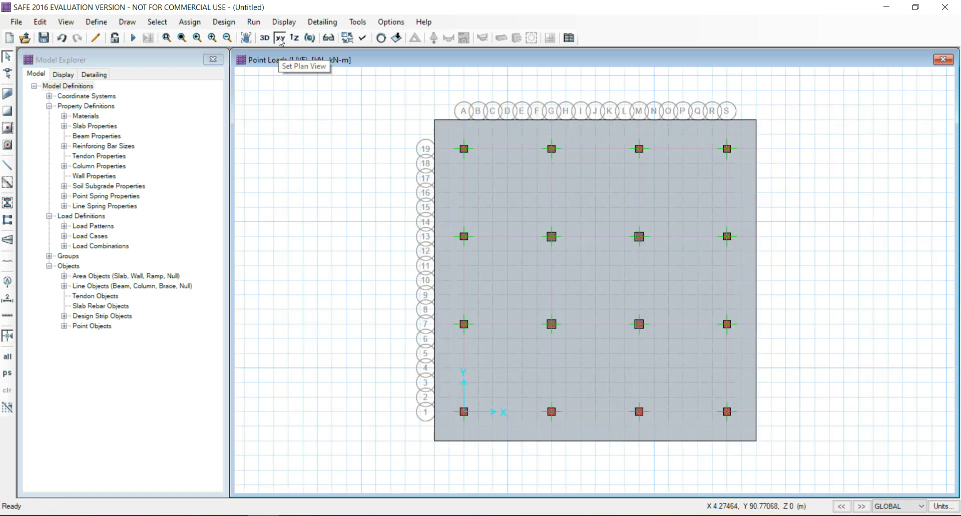
left_click(361, 40)
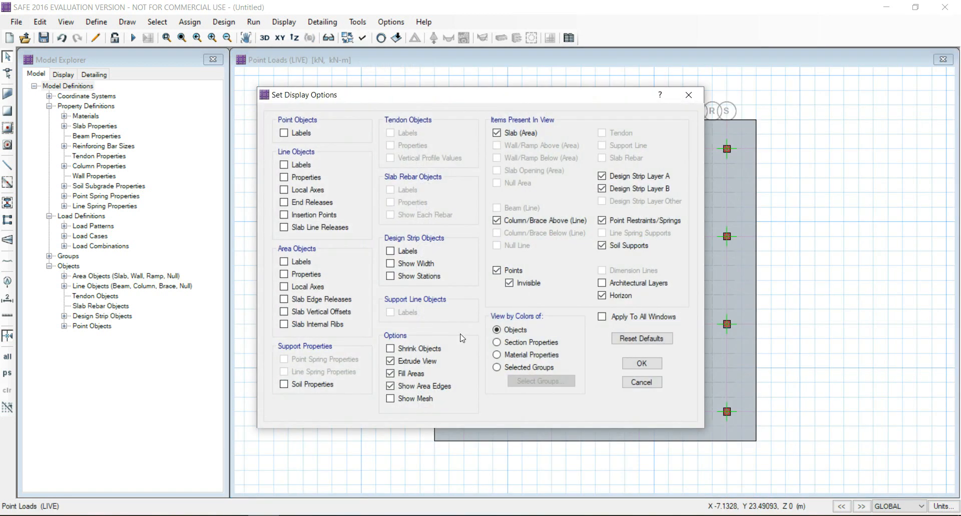
left_click(390, 361)
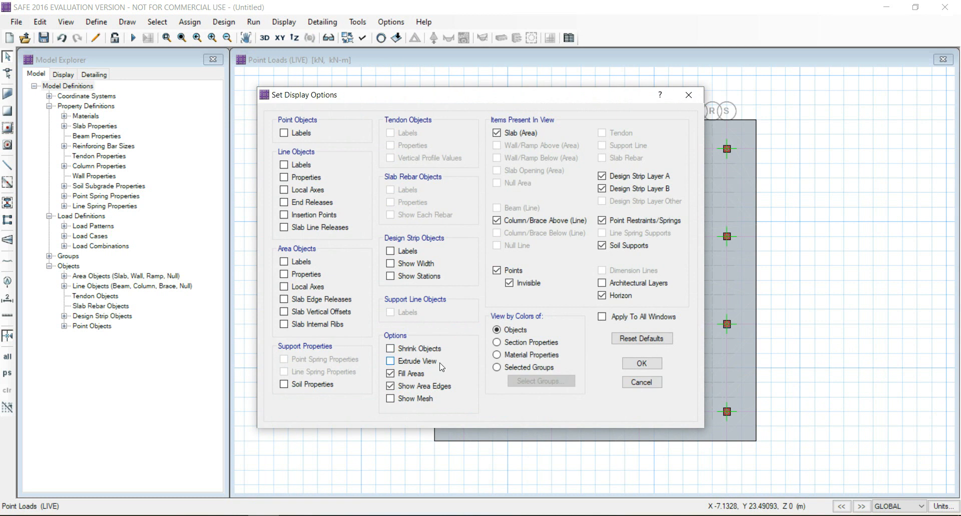
left_click(642, 364)
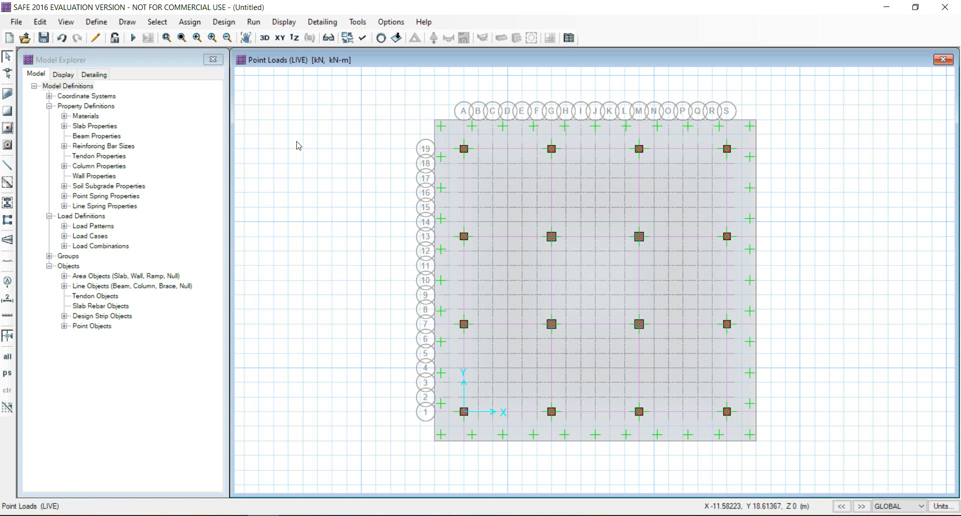
Step: Start the analysis and save the model file as MAT FOUNDATION FINAL PROJECT
left_click(254, 23)
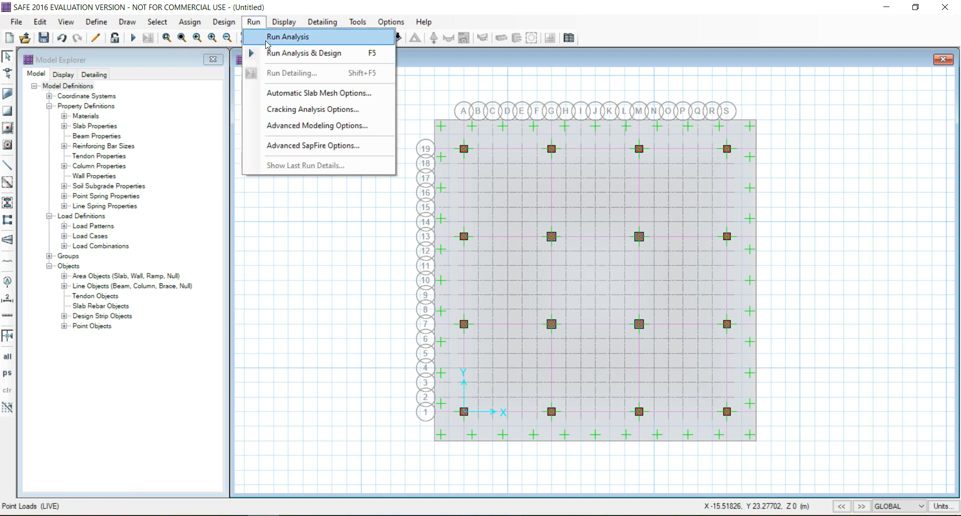
left_click(265, 40)
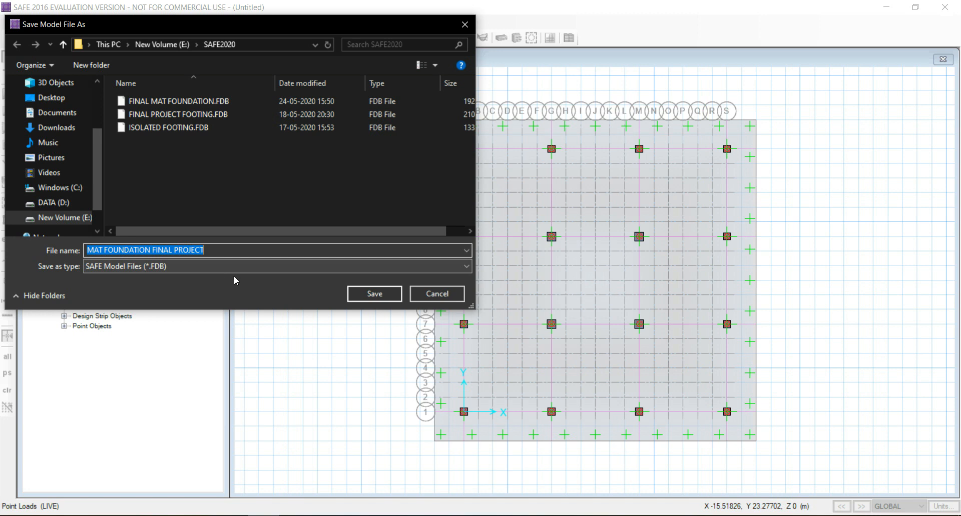
left_click(380, 297)
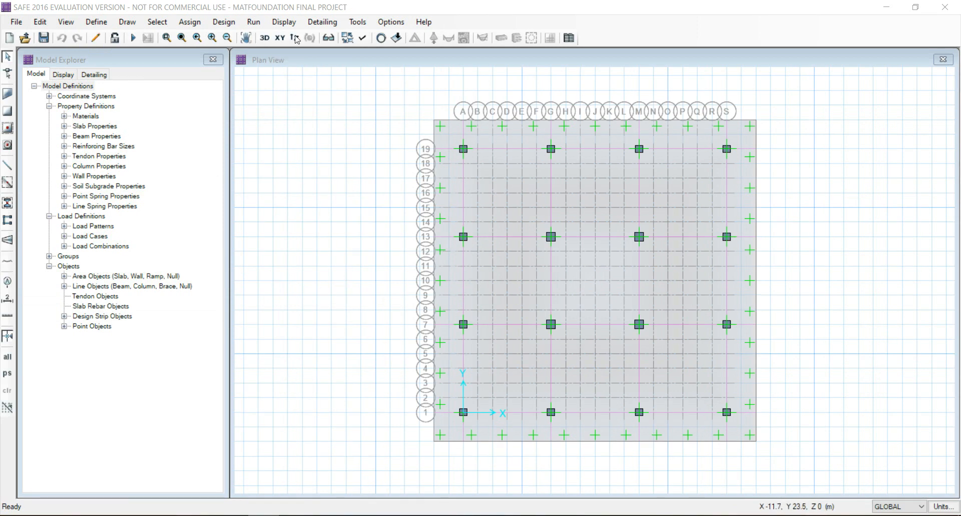
Step: Run the analysis of the saved mat foundation model to obtain the deformed shape
left_click(253, 22)
left_click(284, 22)
left_click(254, 22)
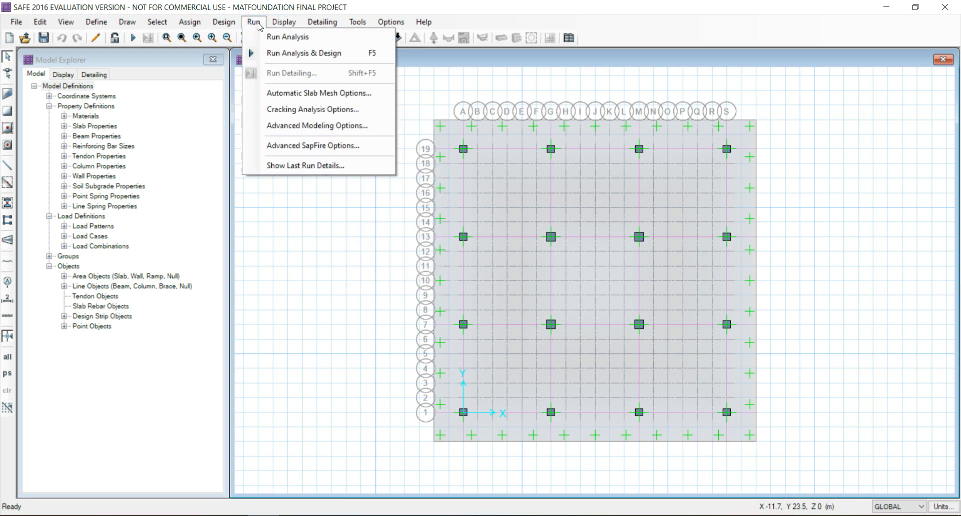
left_click(268, 38)
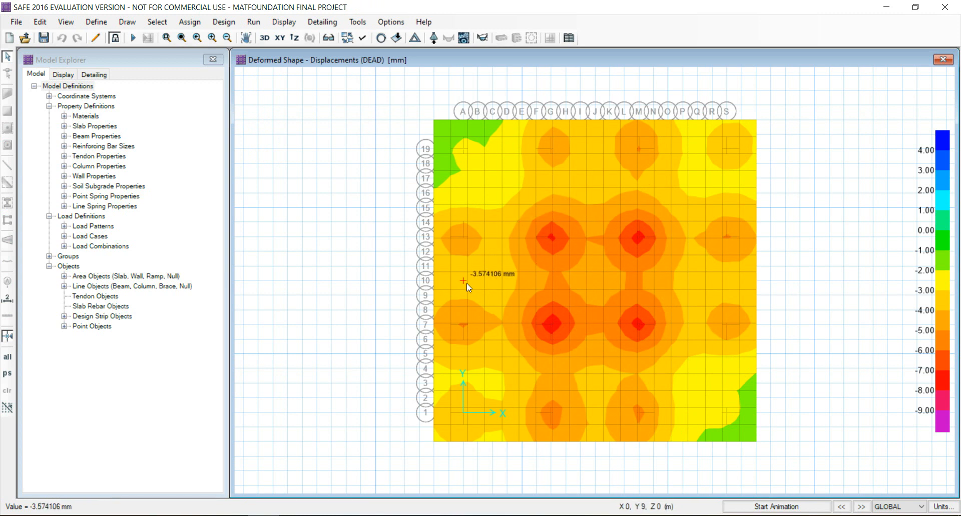
Step: Run the analysis with design and display the punching shear design for the mat's columns
left_click(253, 21)
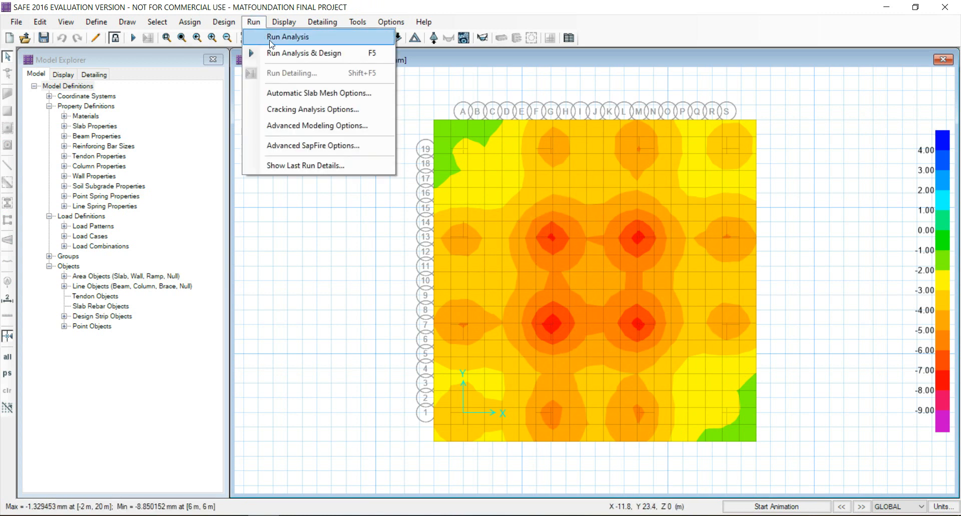
left_click(281, 53)
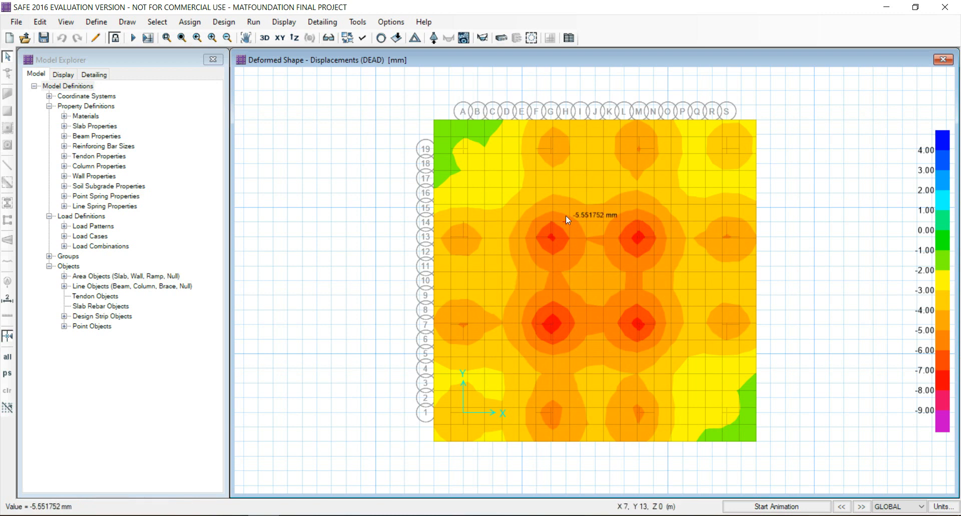
left_click(284, 21)
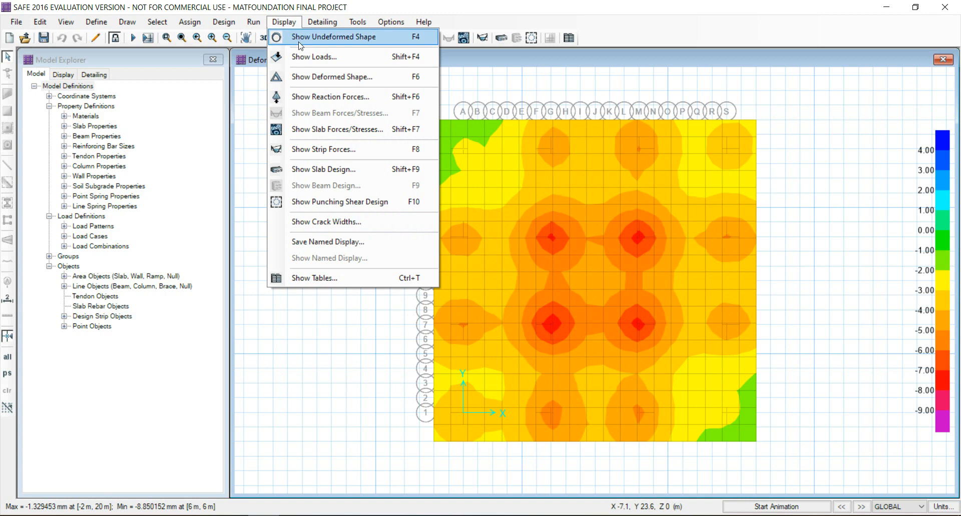
left_click(352, 201)
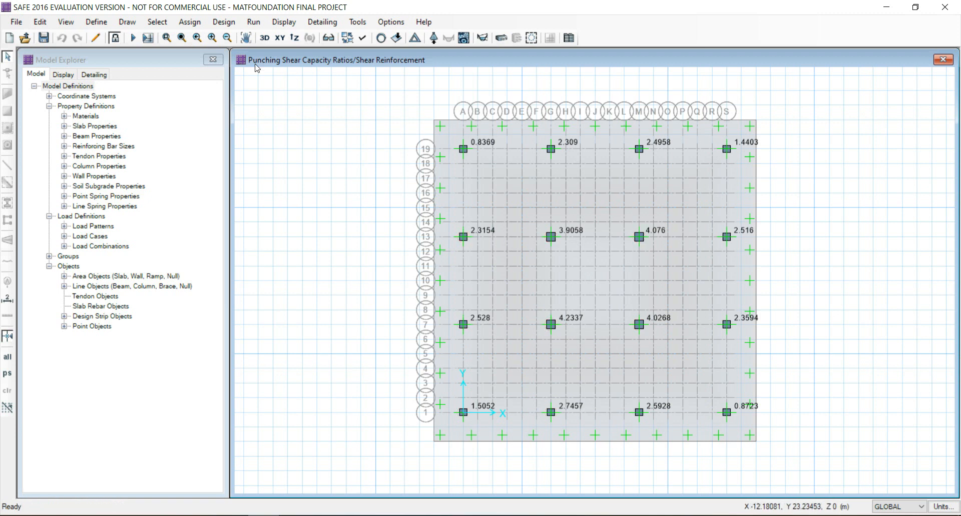
Step: Unlock the model, deleting its results, and set the thickness of the MAT FOOTING slab property to 900 mm
left_click(115, 38)
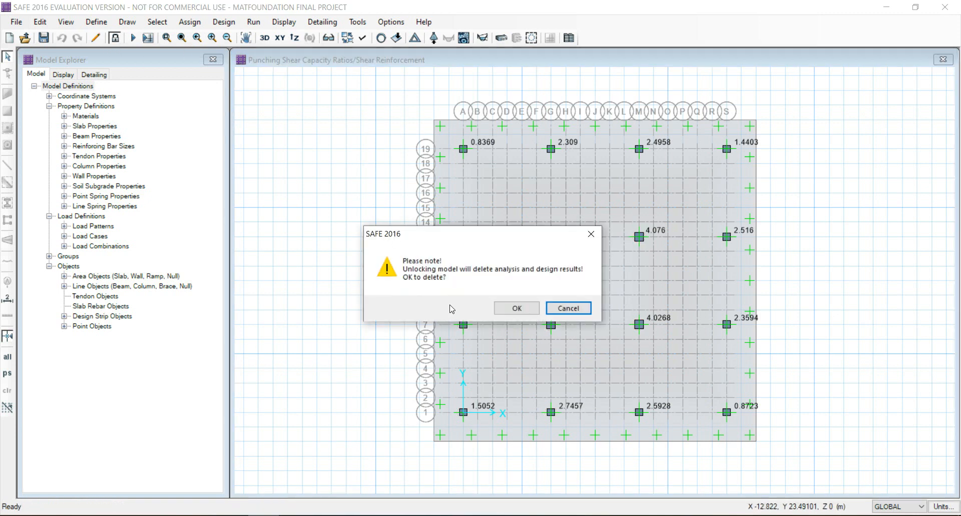
left_click(515, 308)
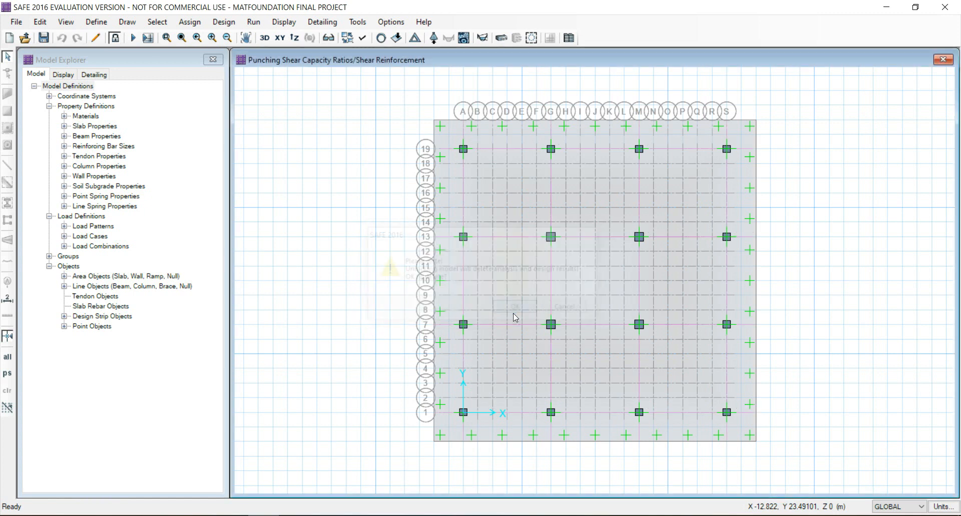
left_click(96, 22)
left_click(123, 53)
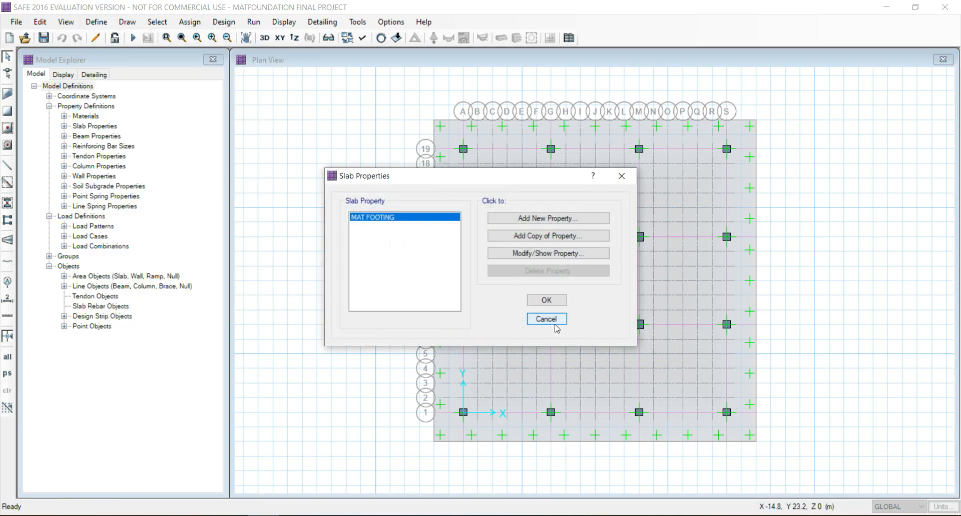
left_click(538, 255)
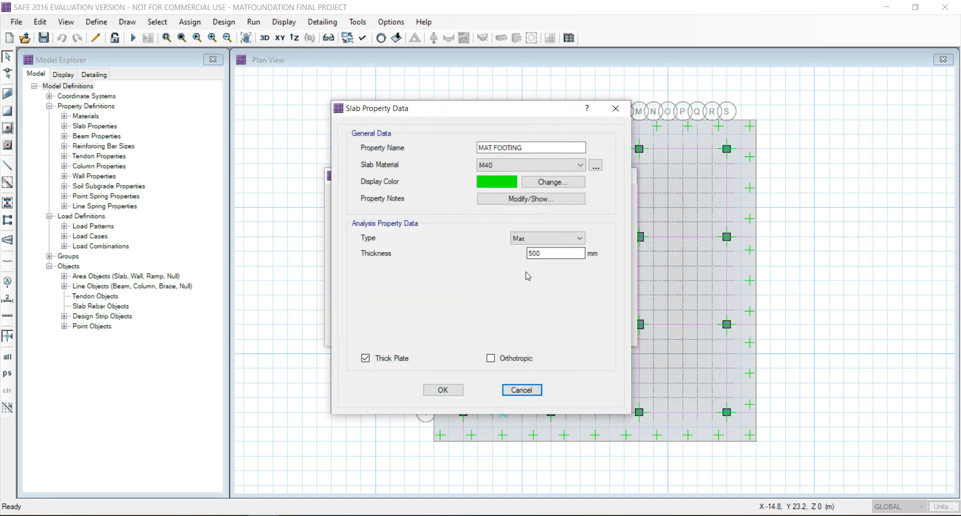
double_click(520, 257)
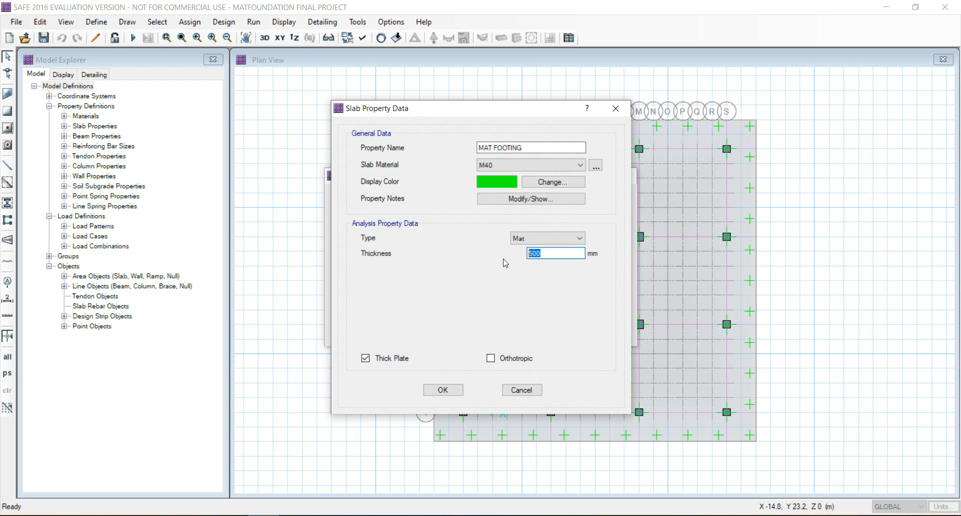
type("9")
left_click(441, 390)
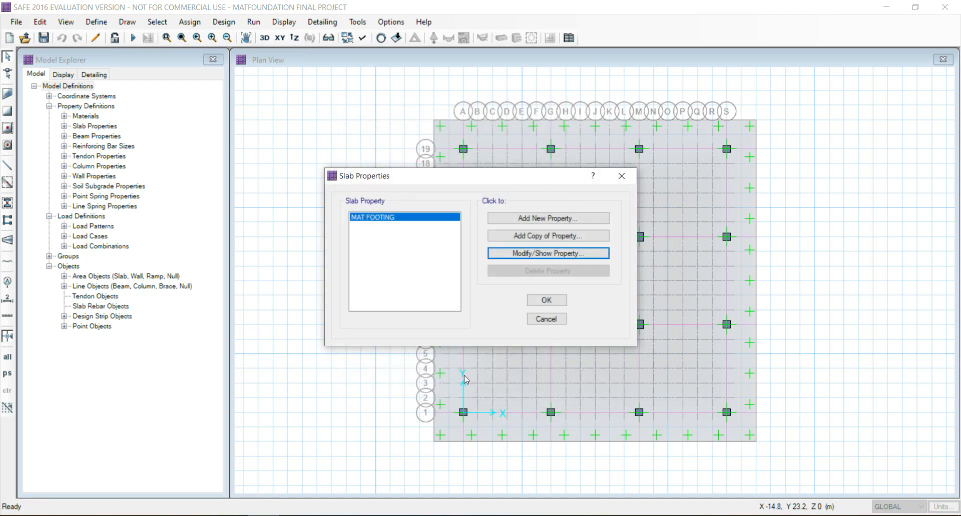
left_click(548, 301)
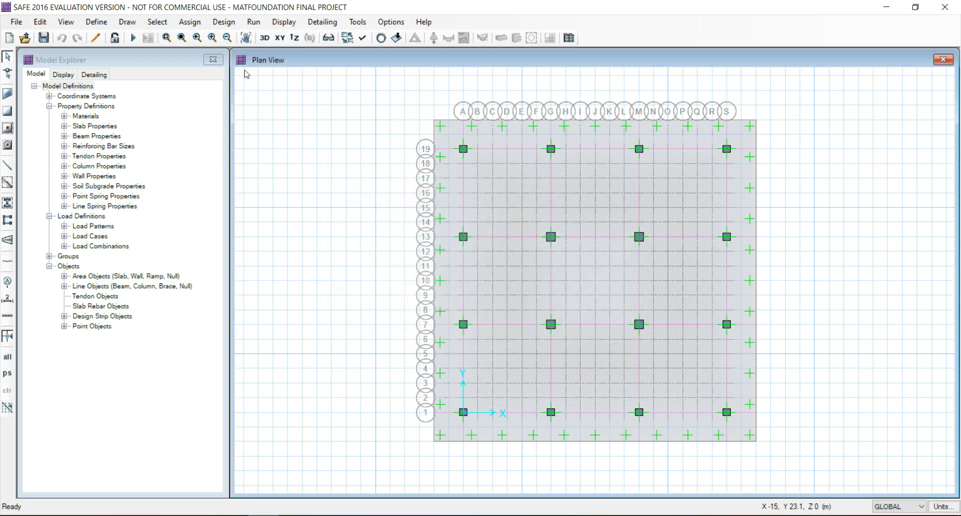
Step: Rerun the analysis and design for the 900 mm mat and display its punching shear design
left_click(253, 22)
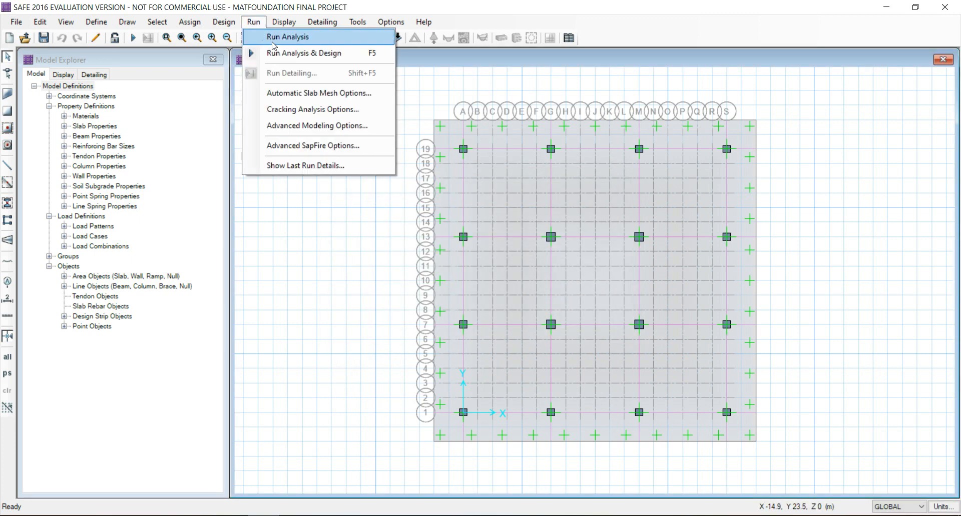
left_click(288, 37)
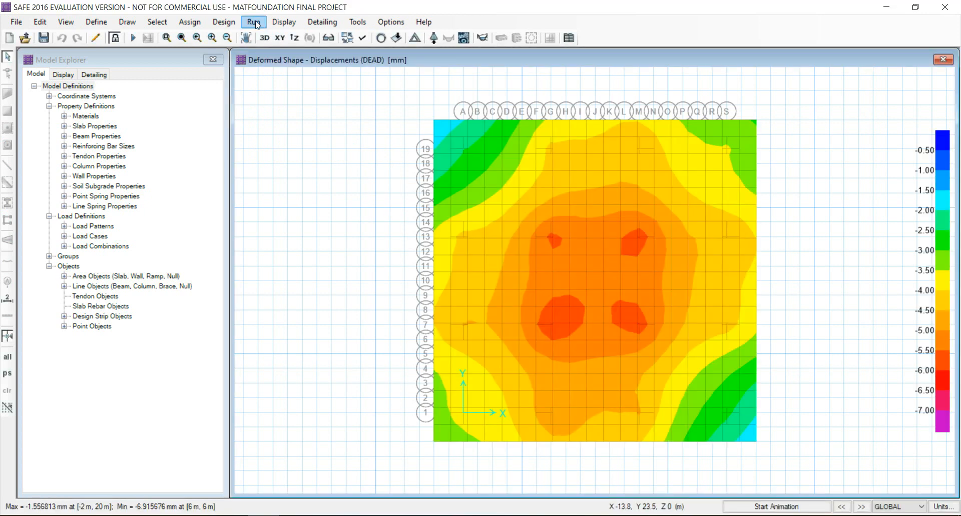
left_click(284, 22)
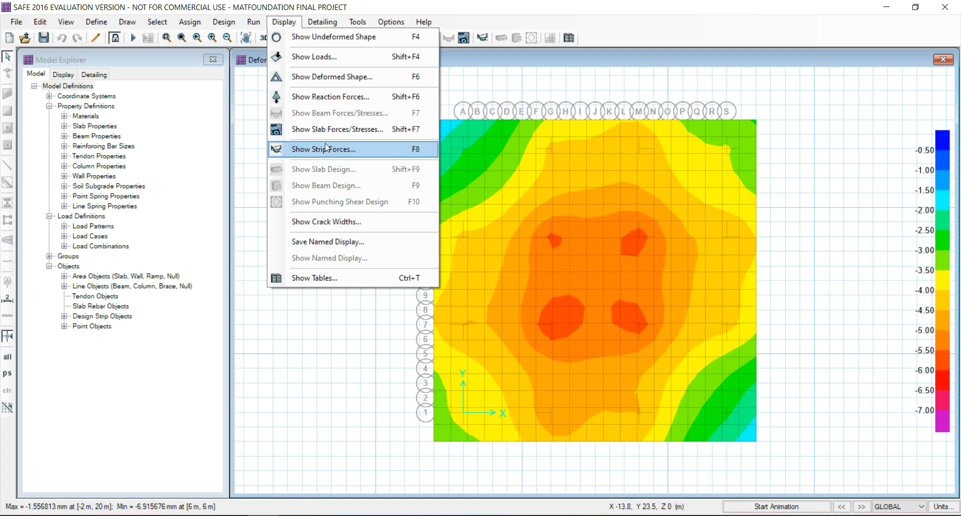
left_click(254, 21)
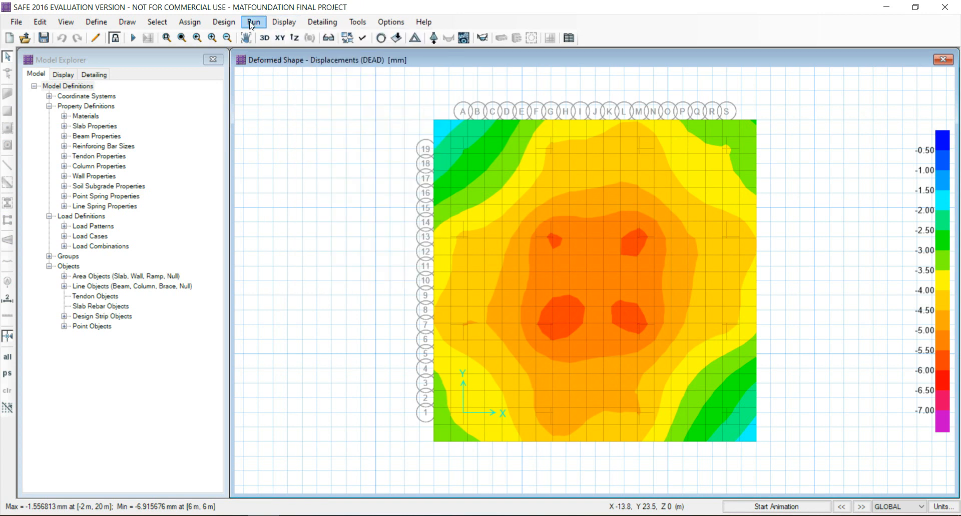
left_click(291, 53)
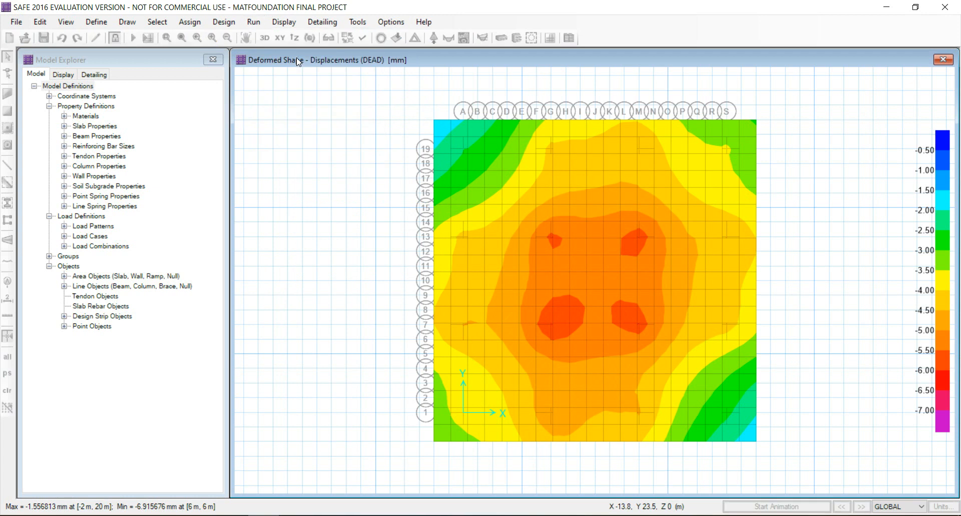
mouse_move(429, 237)
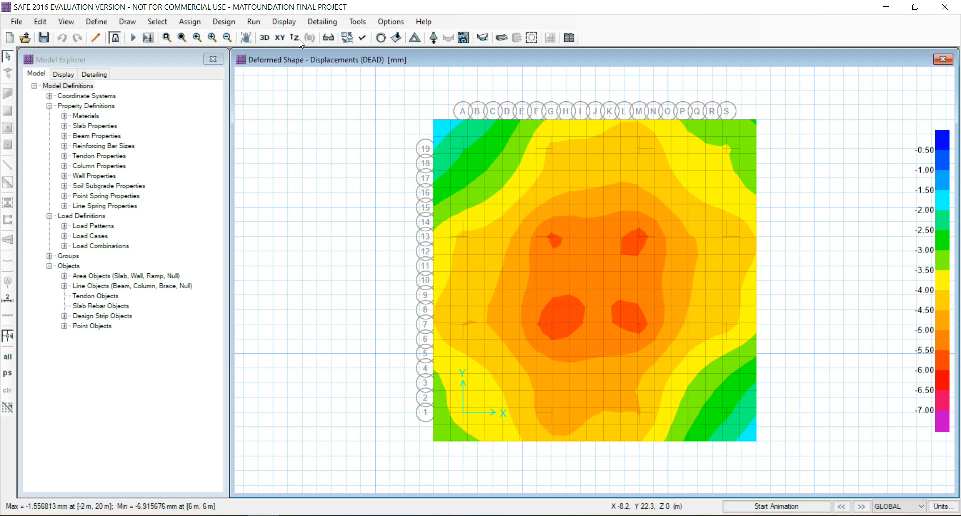
left_click(284, 23)
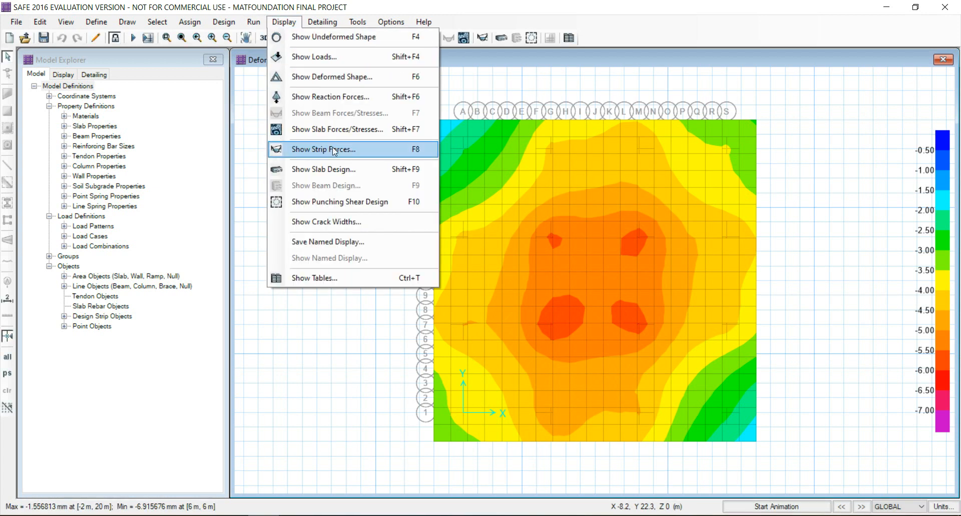
left_click(348, 202)
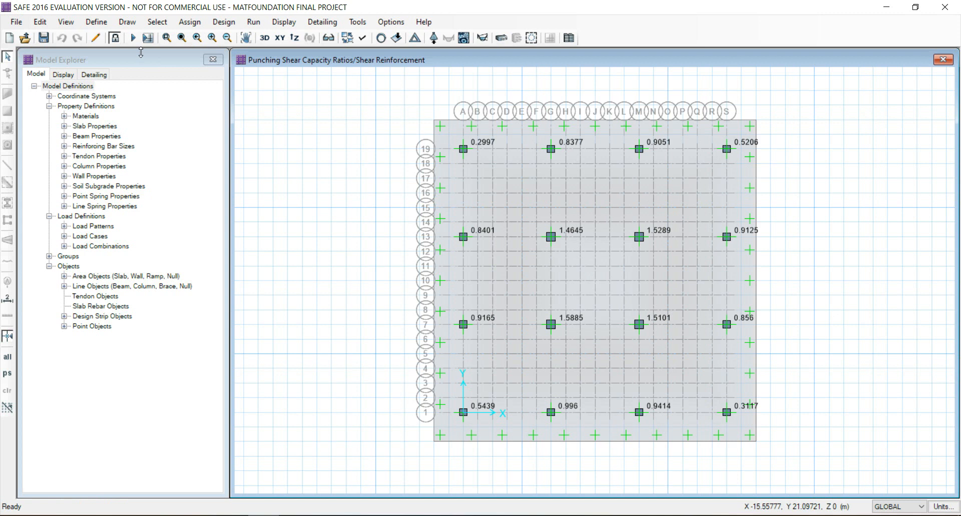
Step: Unlock the model, deleting its results, and set the thickness of the MAT FOOTING slab property to 1400 mm
left_click(114, 38)
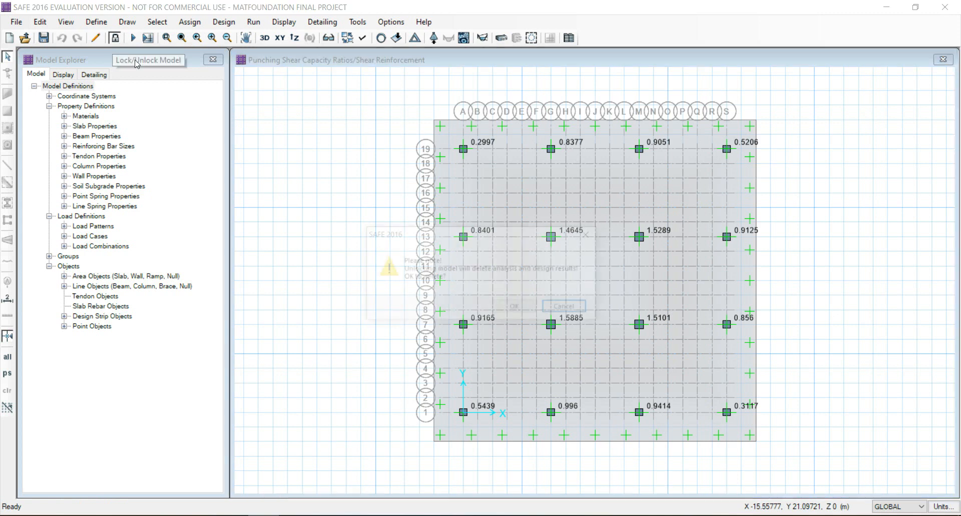
left_click(517, 308)
left_click(96, 21)
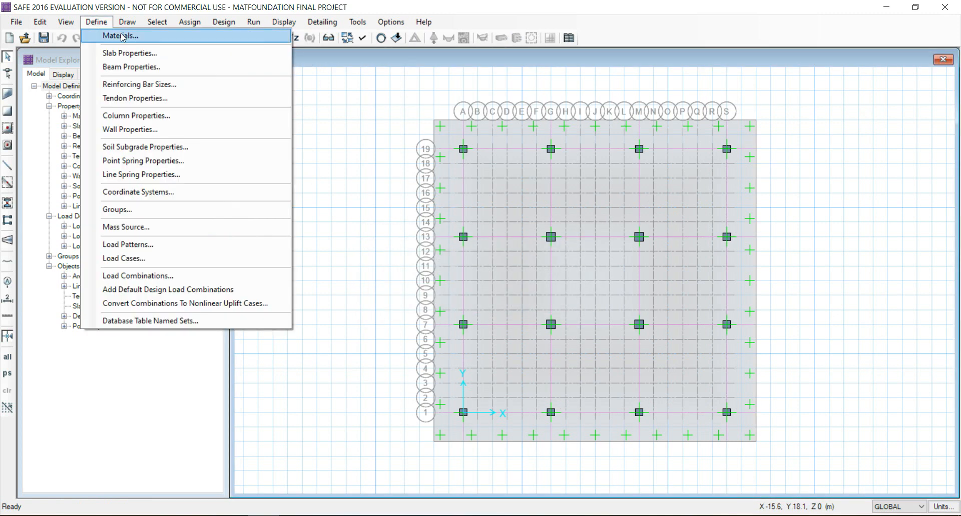
left_click(157, 54)
left_click(555, 253)
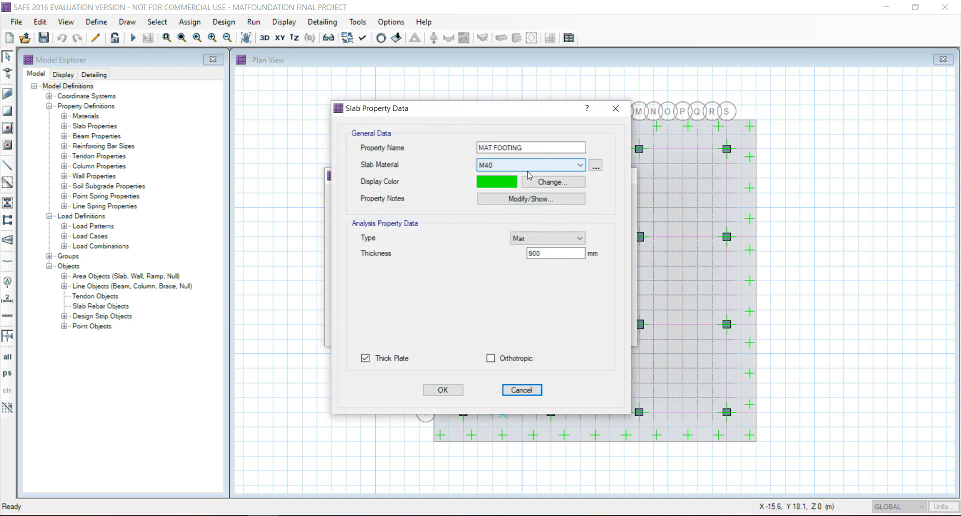
left_click_drag(553, 255, 494, 258)
type("14")
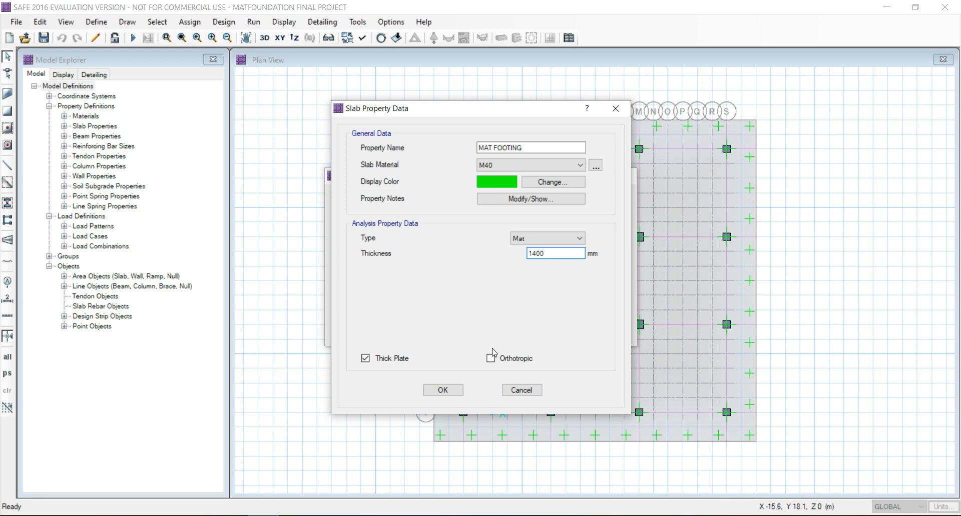
left_click(443, 391)
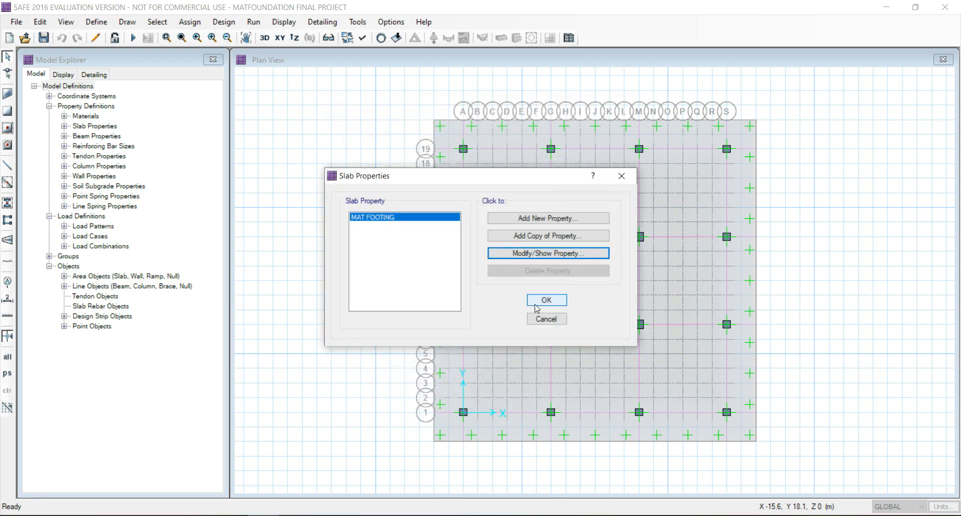
left_click(536, 307)
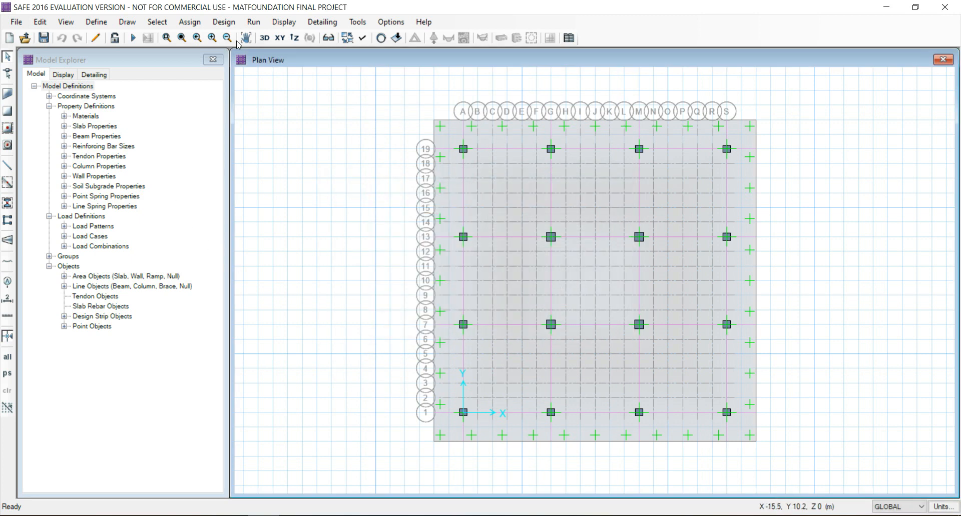
Step: Rerun the analysis and design for the 1400 mm mat and display its punching shear design
left_click(253, 22)
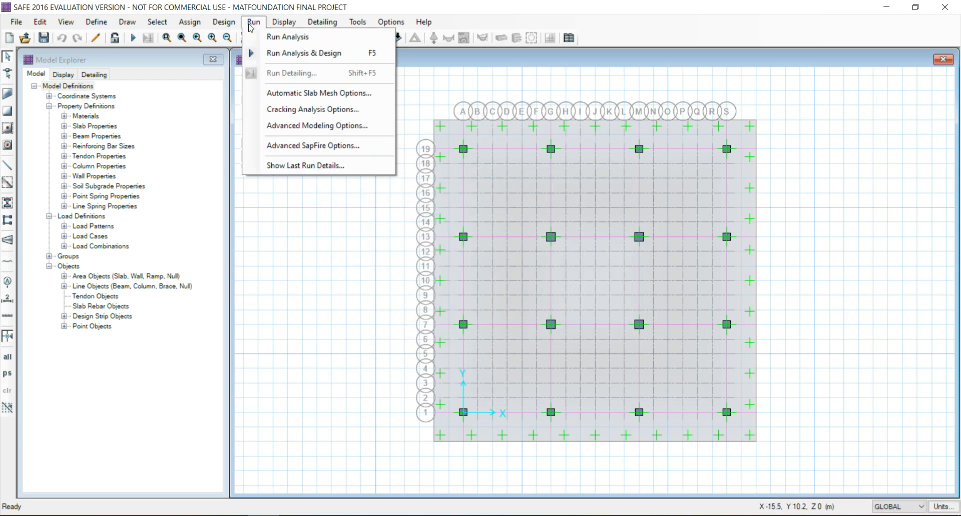
left_click(280, 37)
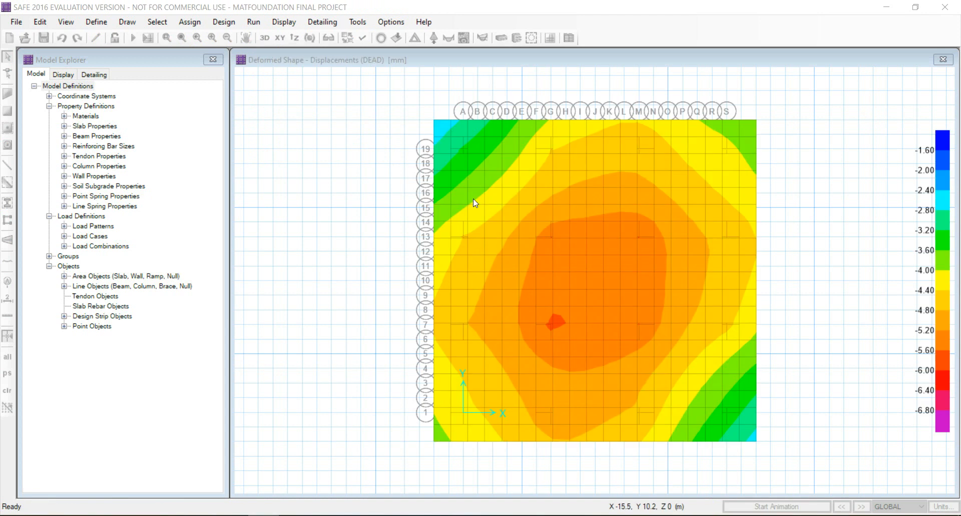
left_click(260, 23)
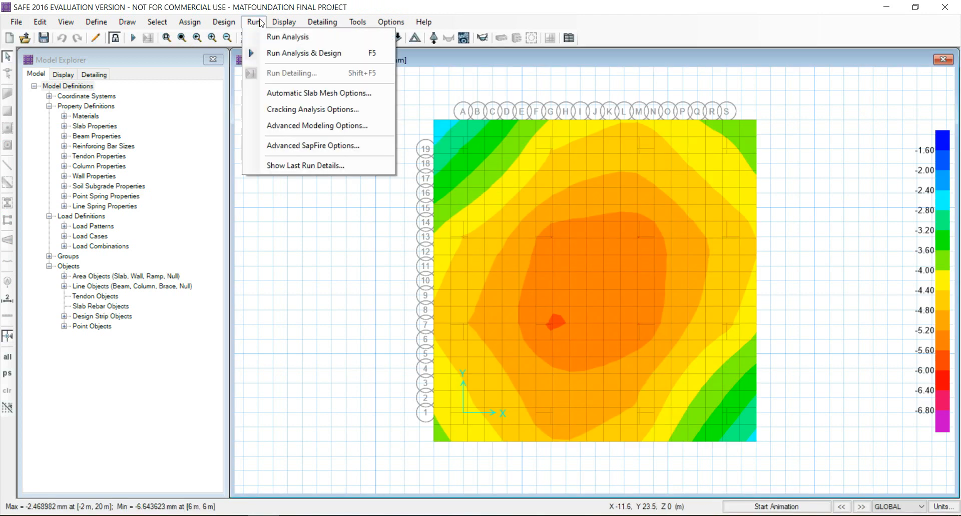
left_click(276, 54)
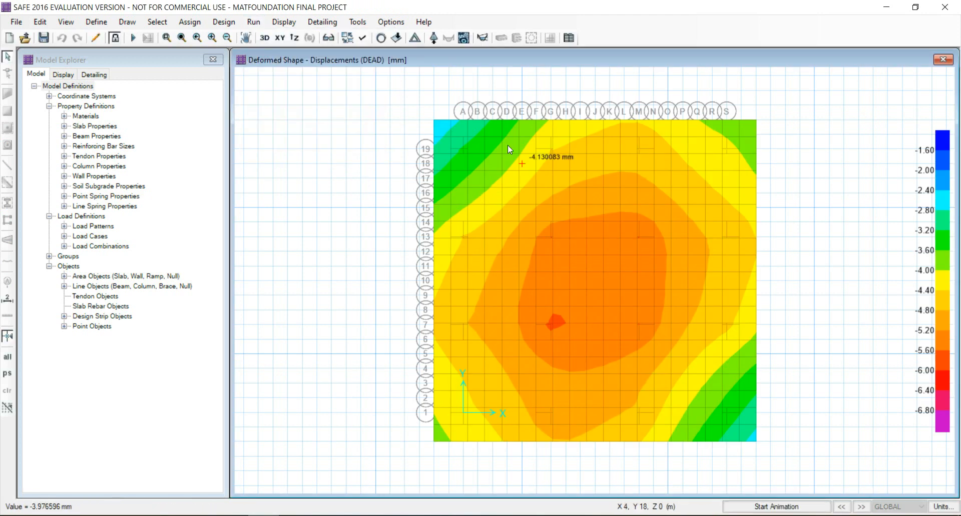
left_click(284, 23)
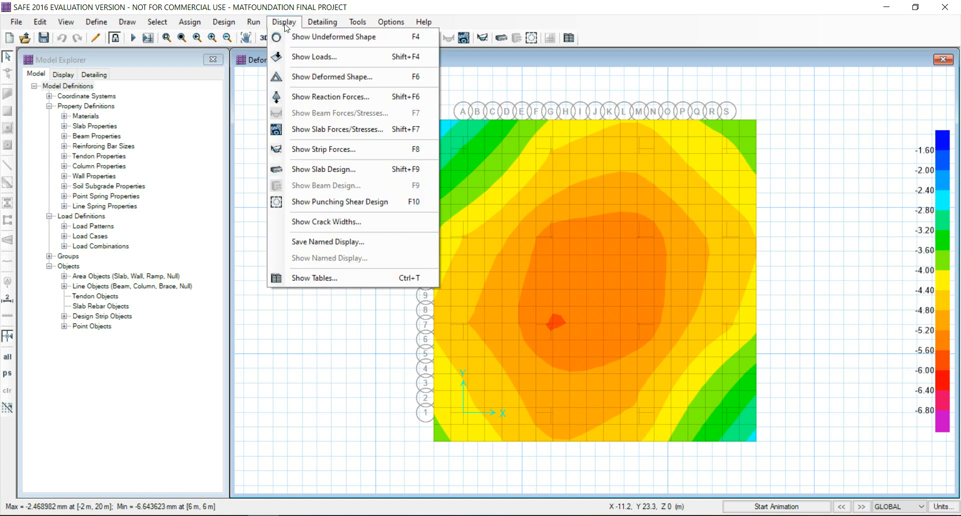
left_click(335, 206)
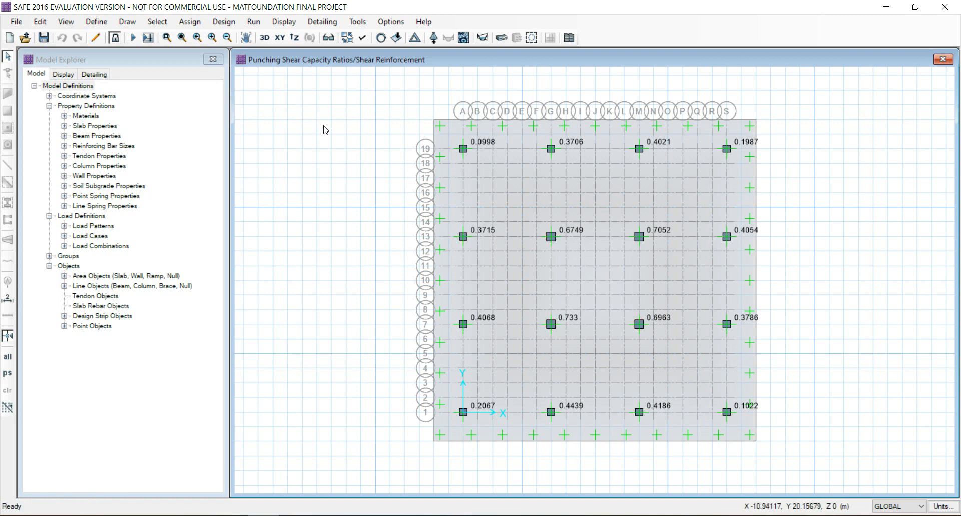
Step: Run detailing with individual bars generated in plan and in the 3D model and areas merged, and inspect the framing plan
left_click(253, 21)
left_click(281, 75)
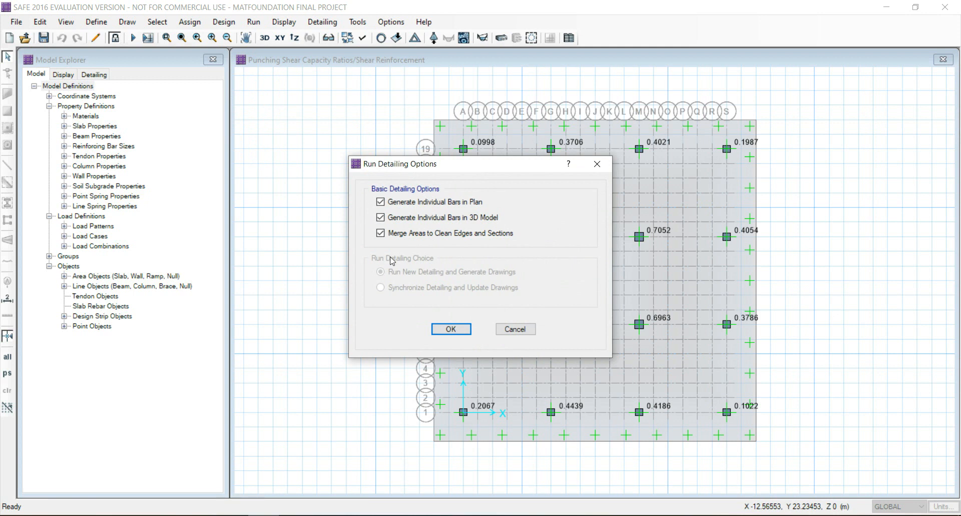
left_click(452, 329)
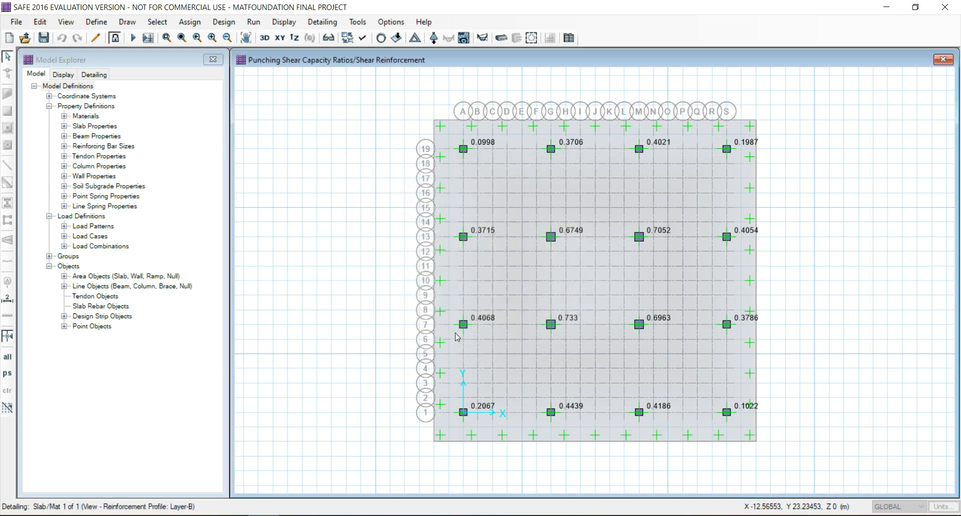
scroll(548, 256, "up", 1)
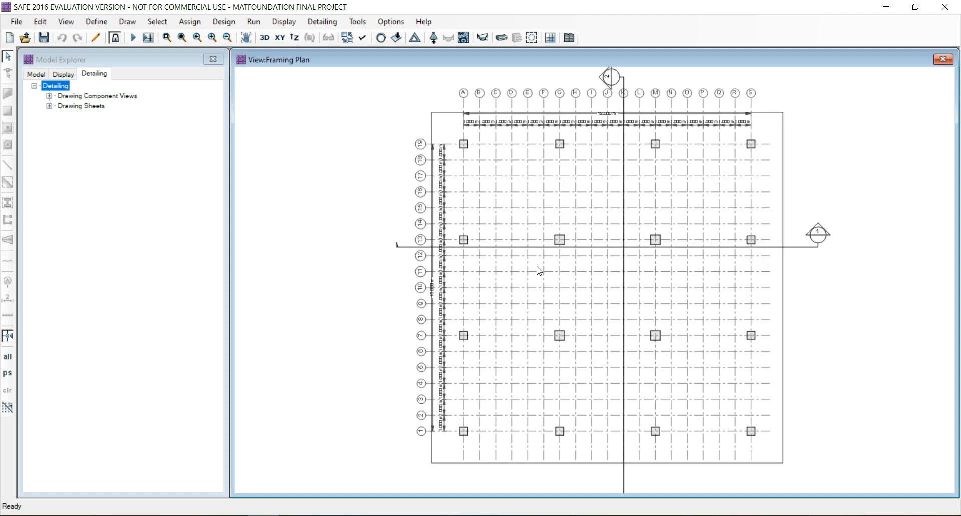
scroll(544, 240, "up", 2)
scroll(471, 164, "up", 4)
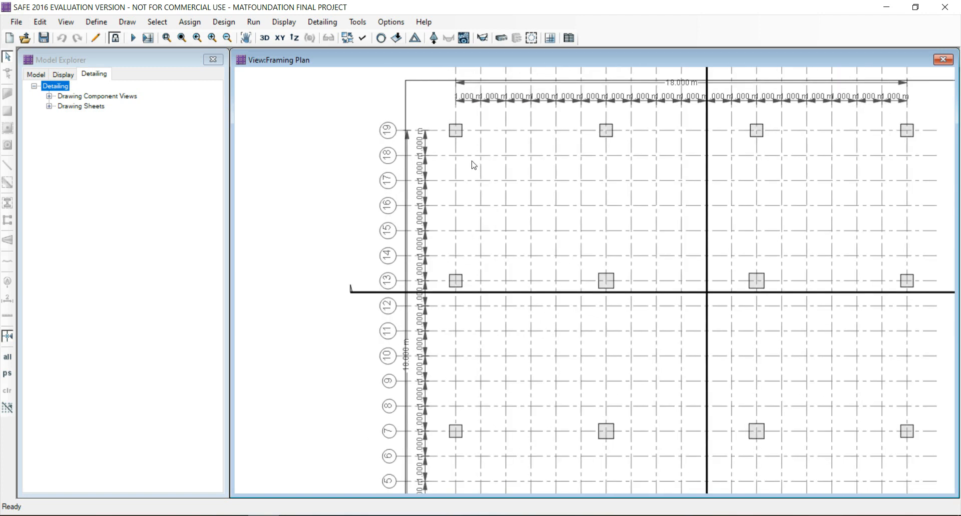
scroll(532, 214, "down", 6)
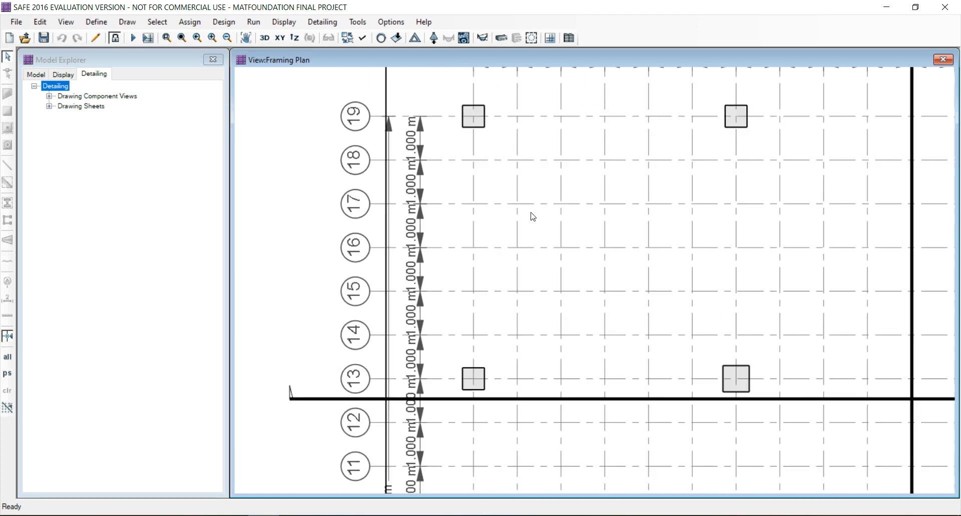
scroll(653, 216, "up", 2)
scroll(650, 216, "down", 3)
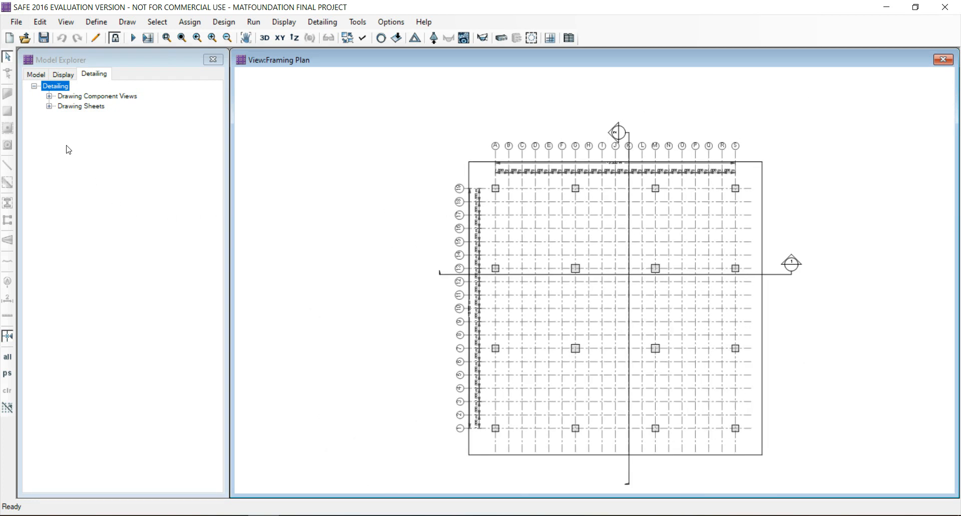
Step: Open the rebar schedule among the slab component views and examine its bar marks, diameters and lengths
left_click(49, 97)
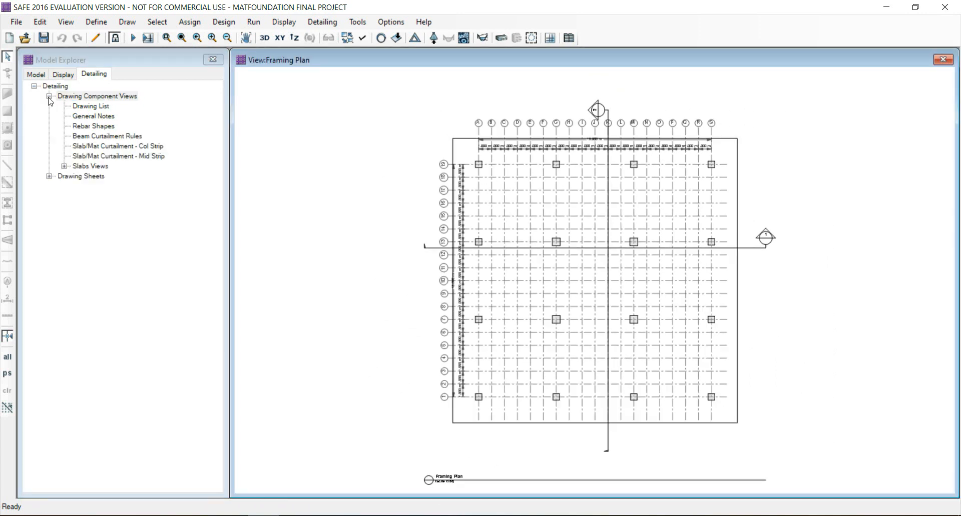
left_click(63, 167)
double_click(100, 197)
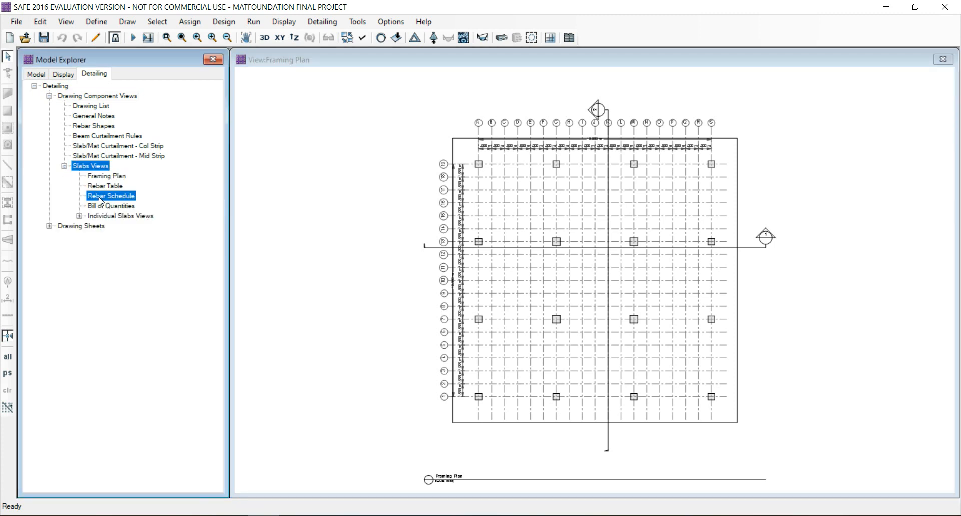
scroll(590, 180, "up", 4)
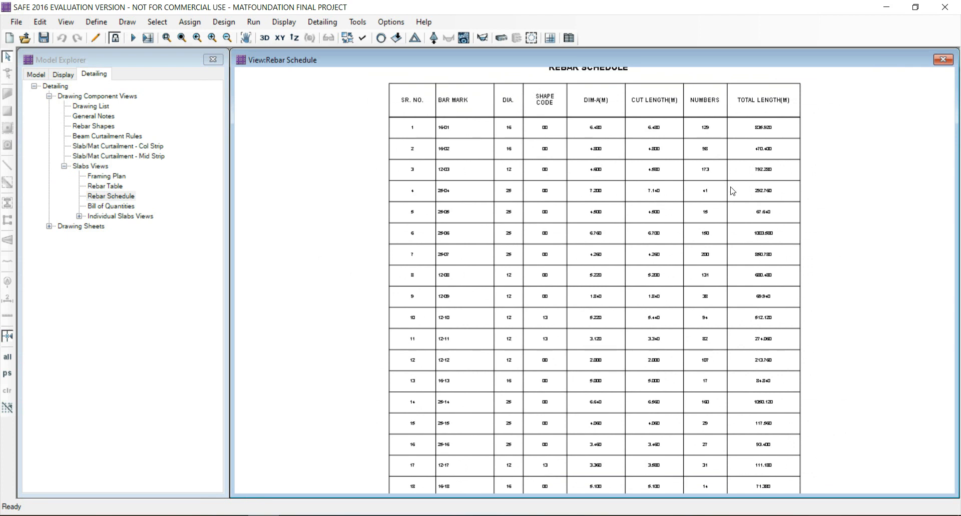
scroll(669, 203, "down", 2)
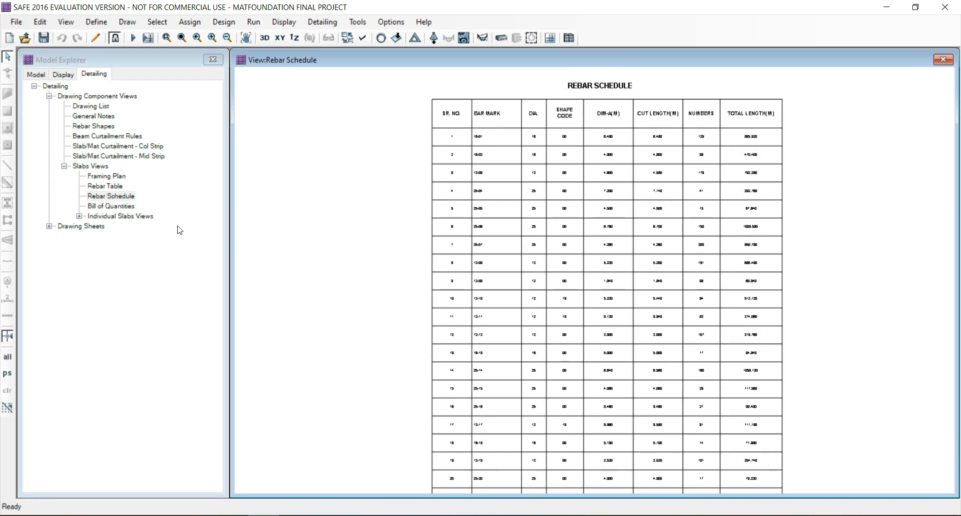
Step: View the slab bill of quantities and the cover note drawing sheet, and try to close the drawing window
double_click(97, 206)
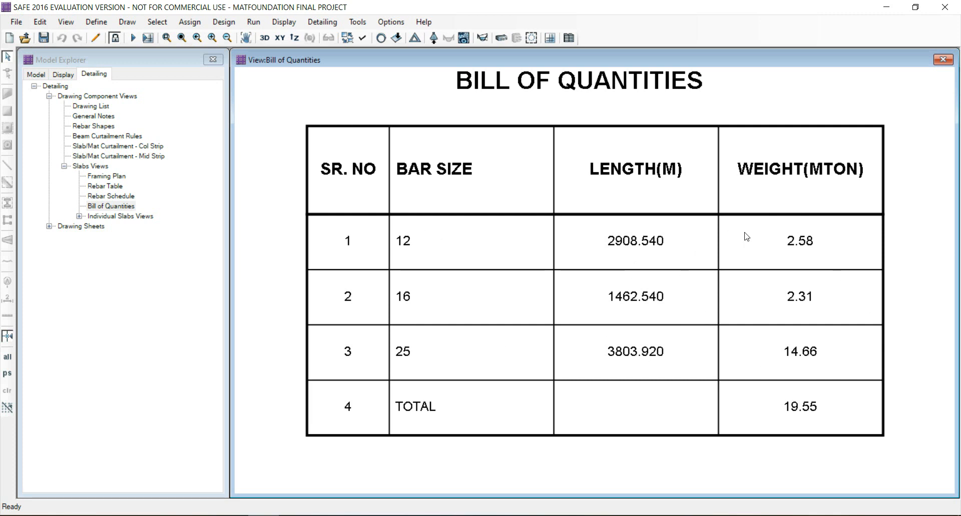
double_click(110, 222)
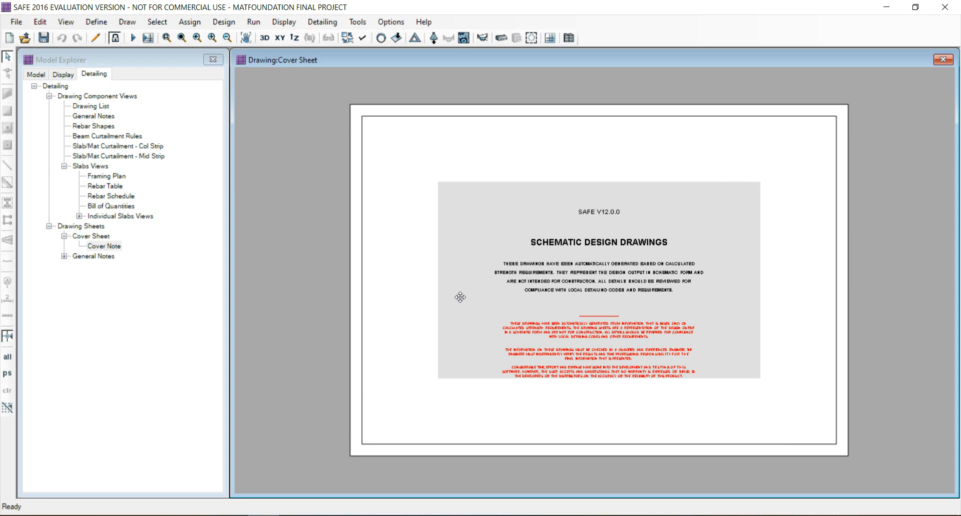
left_click(943, 60)
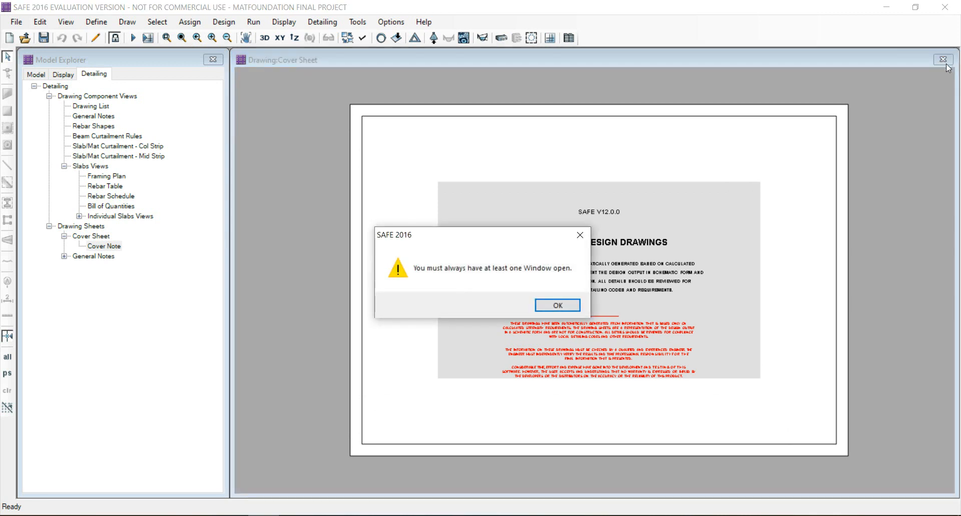
left_click(580, 236)
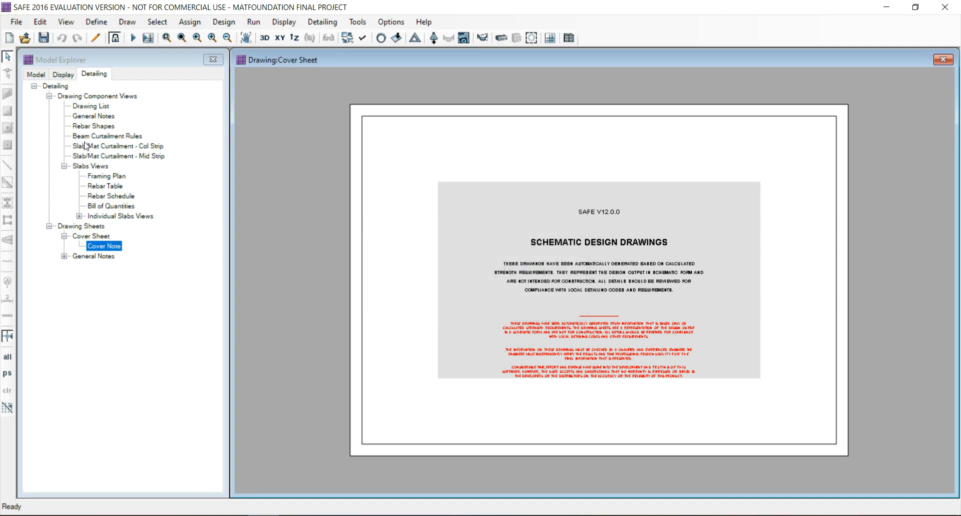